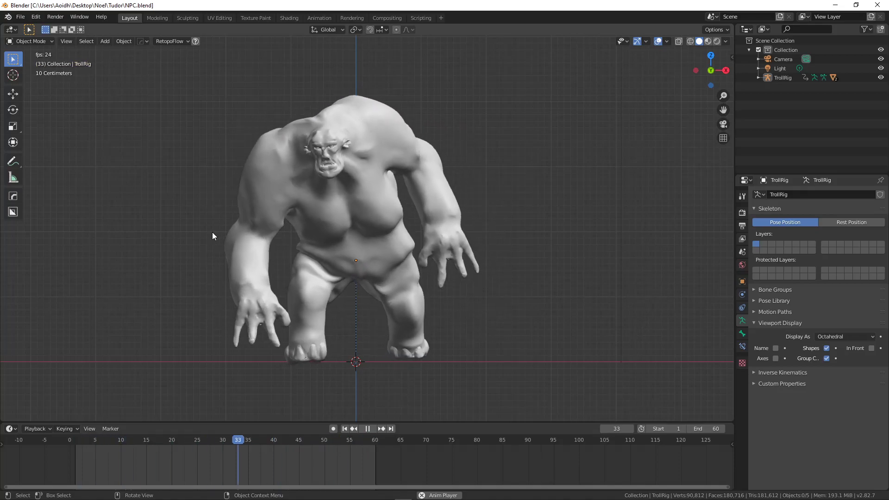
Stop the animation playback and select the troll's body mesh in the front view.
middle_click_drag(170, 209, 388, 398)
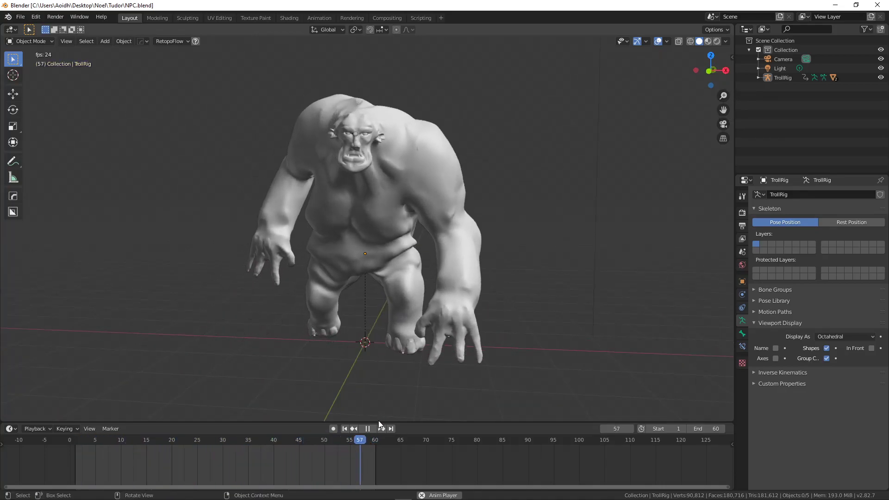
left_click(367, 429)
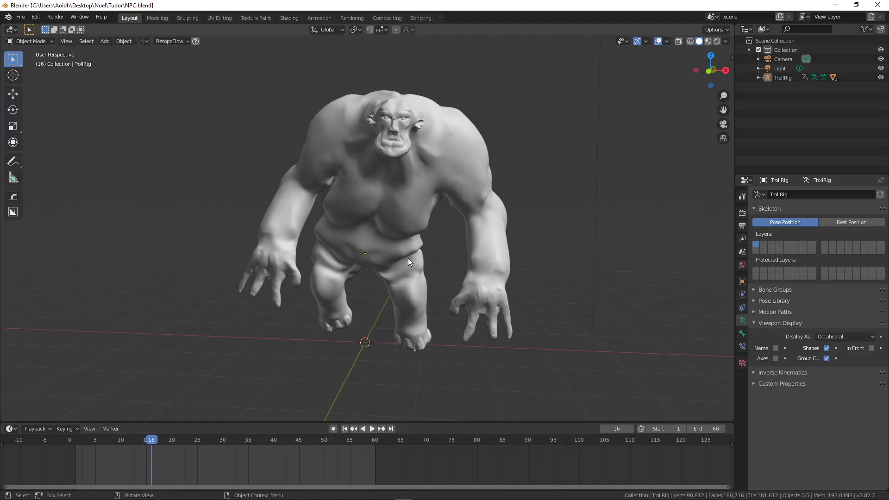
key("KP_1")
mouse_move(432, 222)
middle_mouse_down("shift")
mouse_move(420, 253)
mouse_move(423, 220)
middle_mouse_up("shift")
left_click(452, 166)
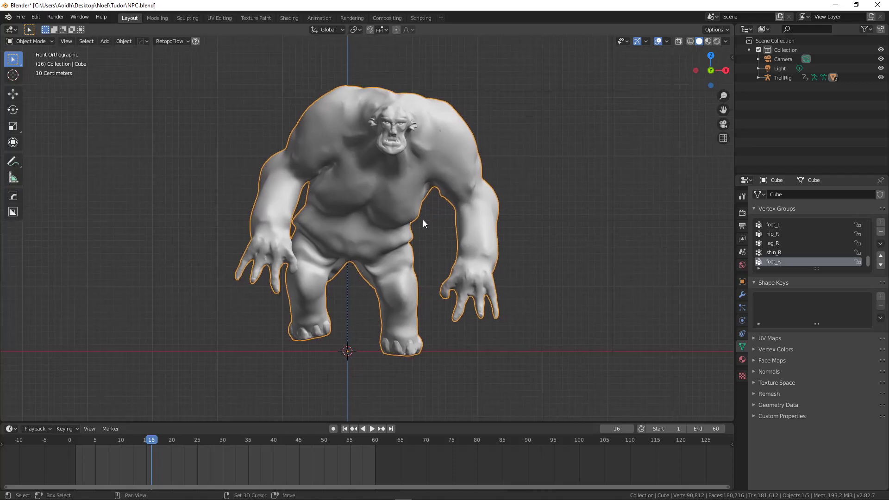
Open the troll mesh in Edit Mode with nothing selected and examine the topology of its legs and underside.
key("Tab")
key("alt+a")
middle_click_drag(417, 223, 400, 214)
middle_click_drag(389, 333, 537, 308)
scroll(509, 309, "up", 4)
middle_click_drag(445, 319, 408, 197, "shift")
scroll(418, 187, "up", 3)
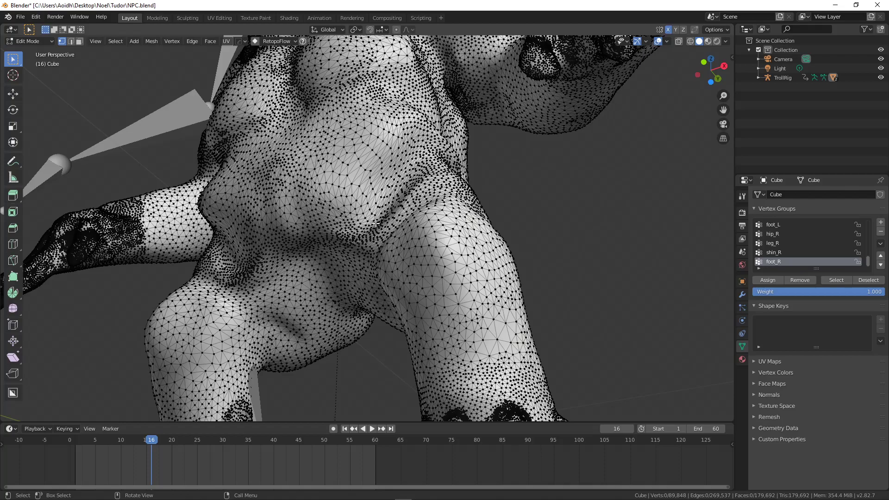
scroll(367, 228, "down", 4)
middle_click_drag(367, 228, 317, 245)
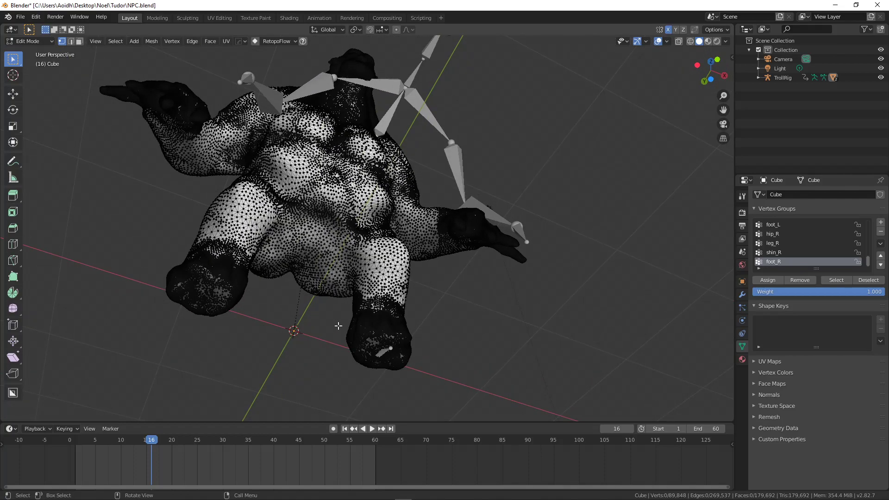
middle_click_drag(370, 341, 326, 248)
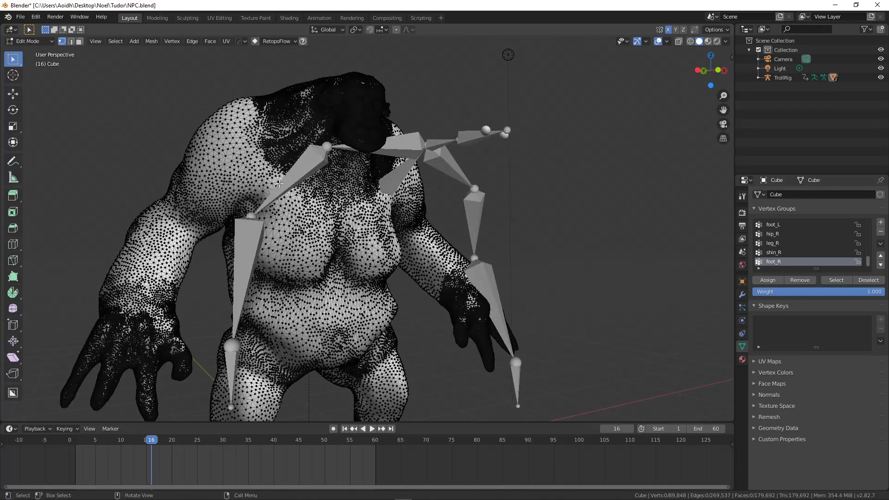
Examine the mesh topology around the troll's chest, head and face.
middle_click_drag(218, 274, 296, 211)
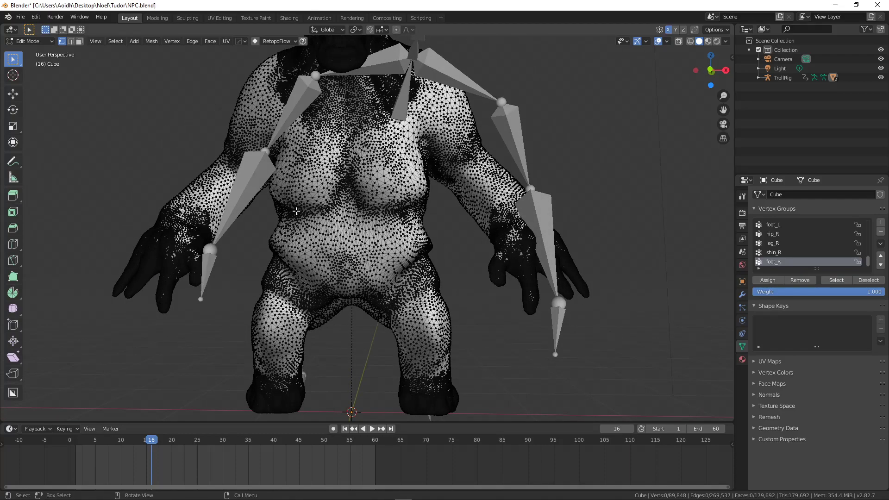
middle_click_drag(363, 174, 392, 326, "shift")
scroll(388, 291, "up", 7)
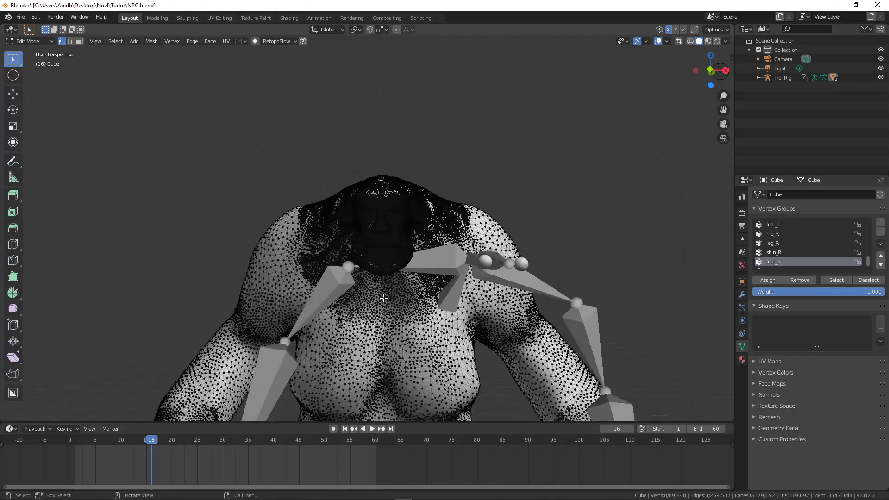
middle_click_drag(382, 268, 336, 257, "shift")
middle_click_drag(276, 254, 334, 258)
scroll(333, 258, "up", 5)
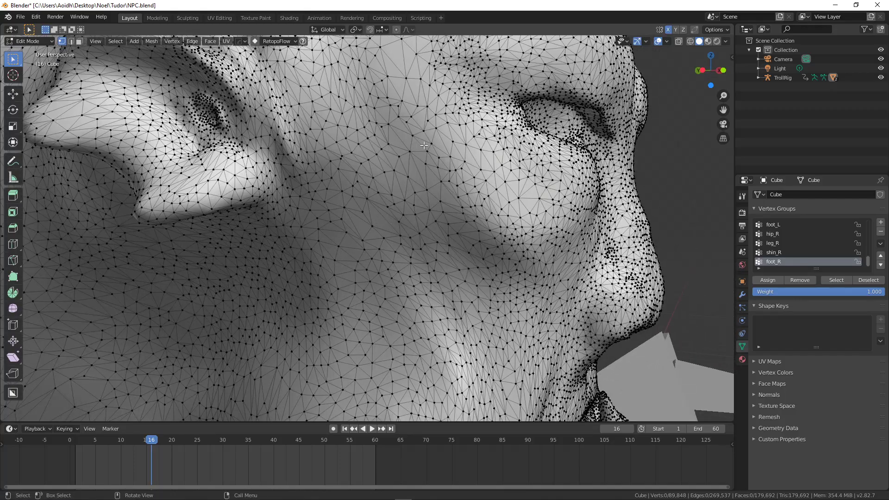
scroll(398, 182, "down", 6)
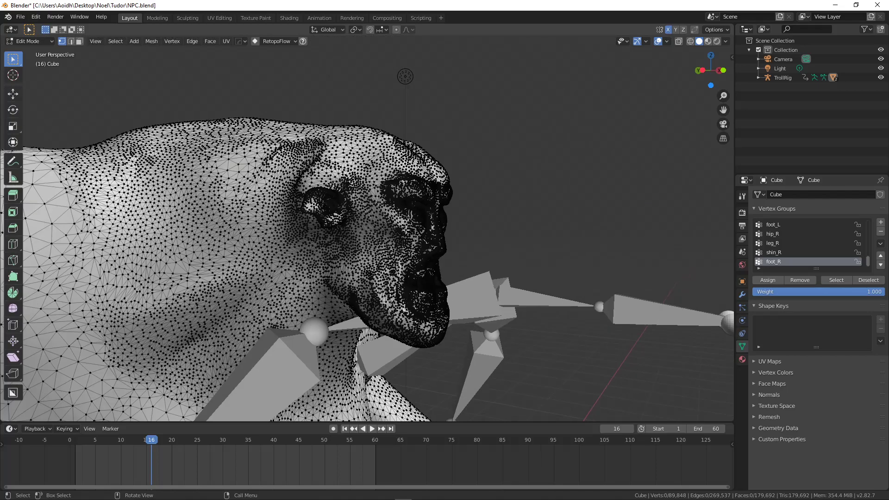
scroll(366, 183, "up", 1)
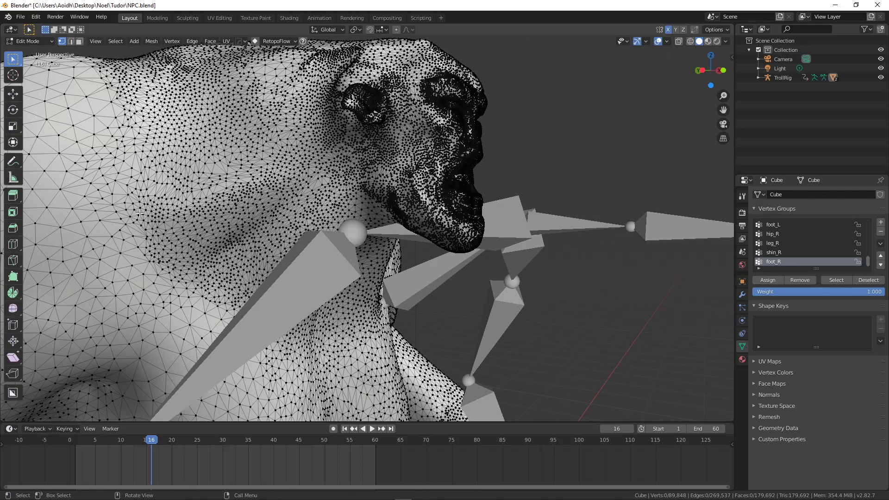
Try to select an edge loop on the upper body, clear the selection, and examine the whole body's topology.
left_click(81, 218, "alt")
key("alt+a")
scroll(296, 225, "down", 6)
middle_click_drag(347, 227, 253, 242)
middle_click_drag(345, 247, 325, 190, "shift")
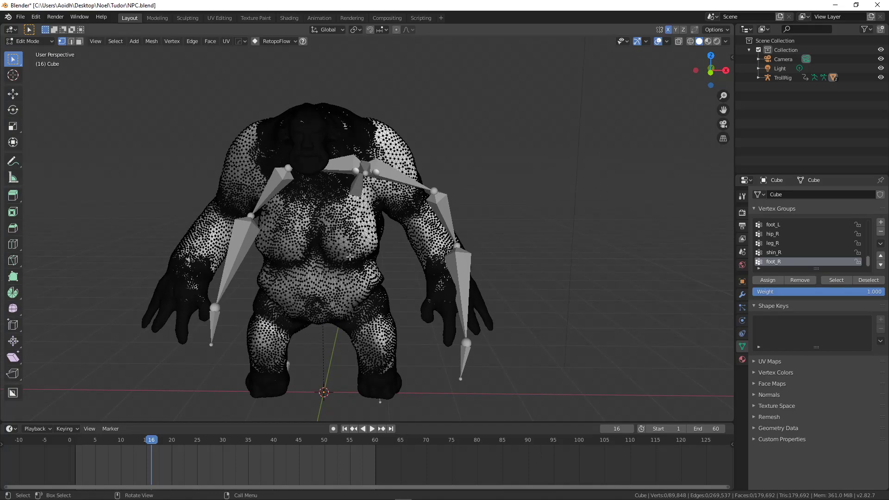
scroll(353, 253, "up", 4)
middle_click_drag(341, 256, 366, 257)
scroll(393, 290, "down", 5)
middle_click_drag(395, 290, 359, 99)
scroll(353, 293, "up", 5)
mouse_move(385, 171)
middle_mouse_down()
mouse_move(327, 172)
mouse_move(375, 172)
middle_mouse_up()
scroll(375, 173, "down", 5)
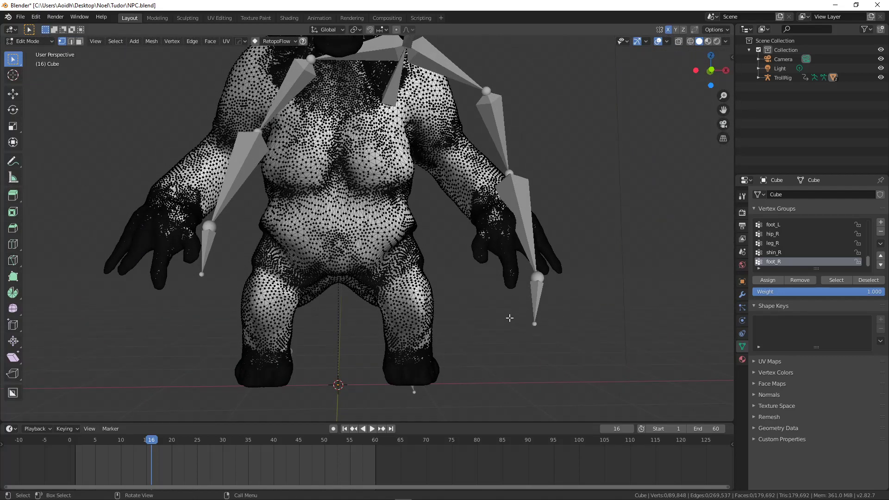
middle_click_drag(355, 228, 387, 234)
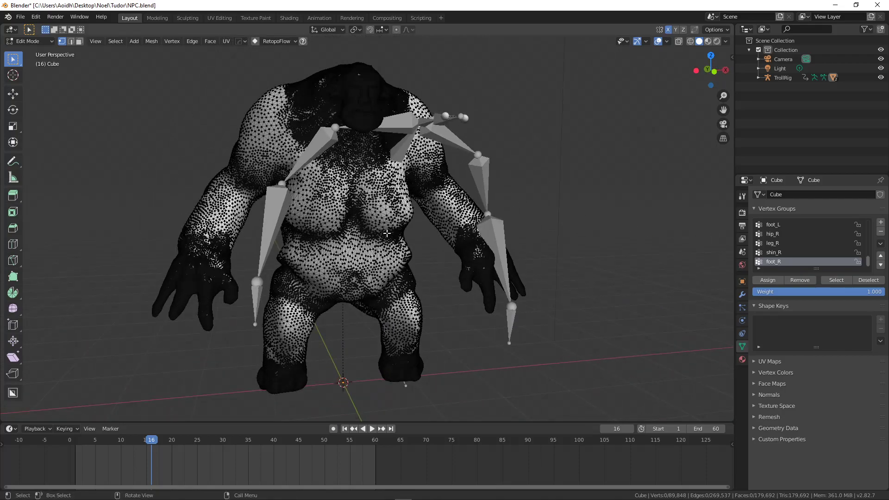
Leave Edit Mode and switch the troll mesh to Sculpt Mode.
key("Tab")
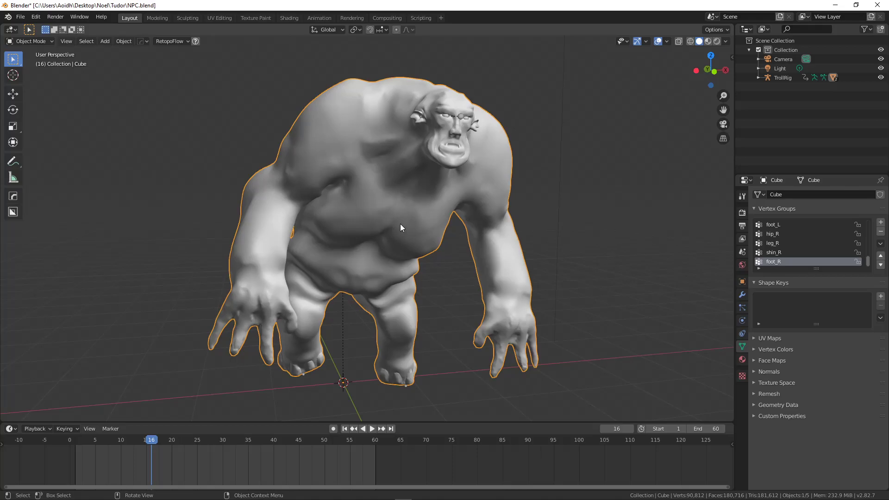
left_click(31, 41)
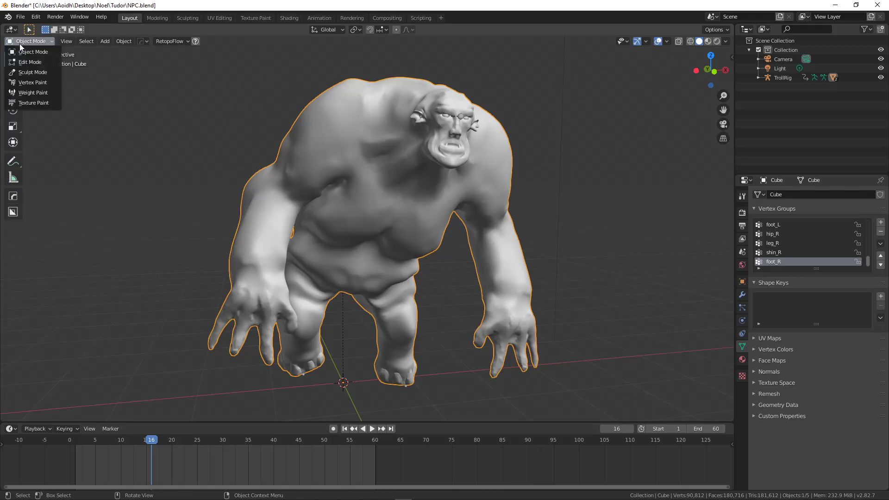
left_click(34, 73)
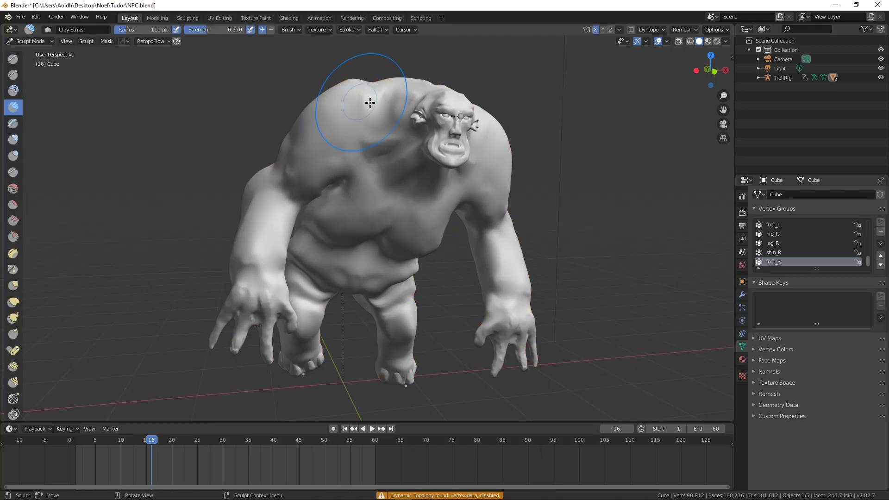
Try remeshing the troll with a 0.1 m voxel size and Preserve Volume enabled, and undo the remesh.
left_click(683, 29)
left_click(714, 48)
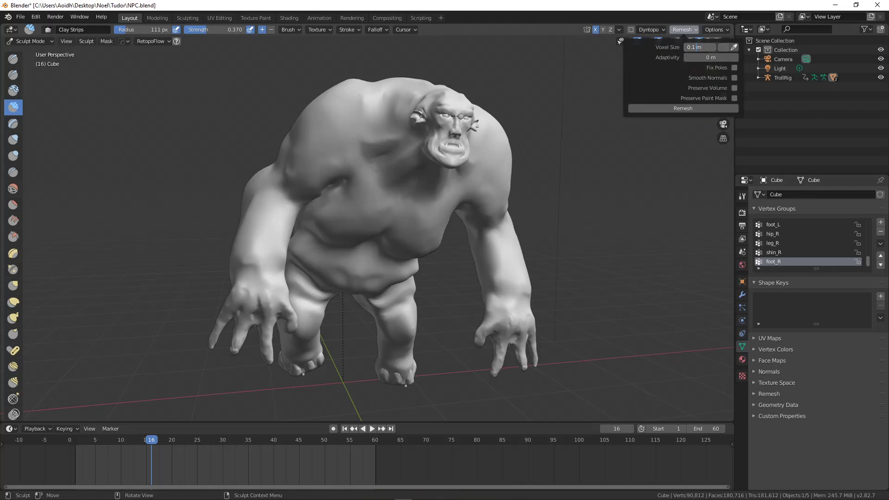
key("Return")
left_click(734, 88)
left_click(714, 108)
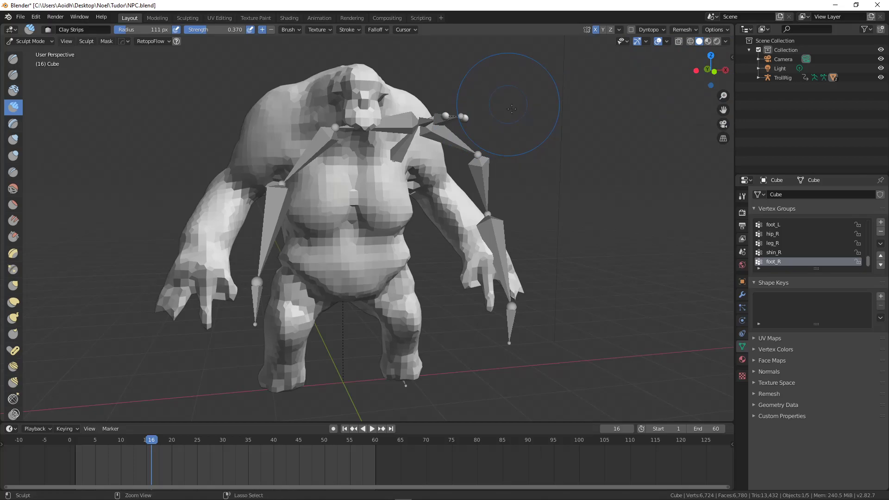
key("ctrl+z")
Remesh the troll with the voxel size set to 0.01 m.
left_click(683, 29)
left_click(693, 47)
left_click(694, 47)
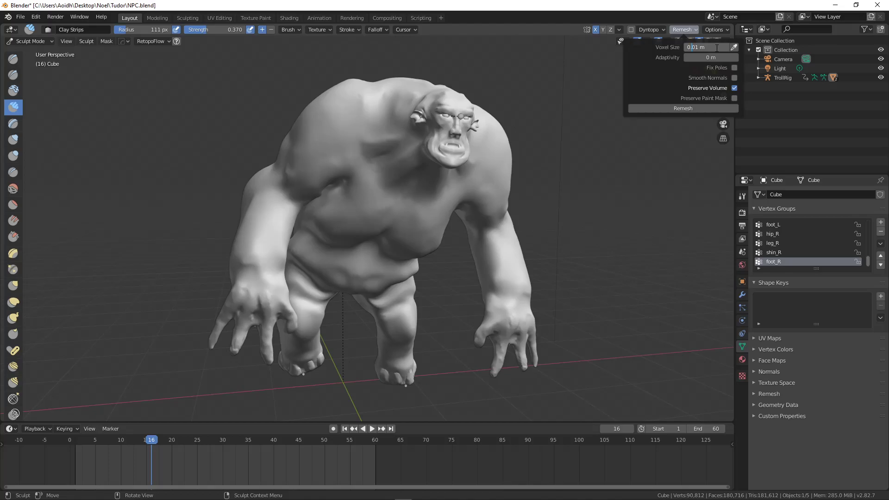
key("Return")
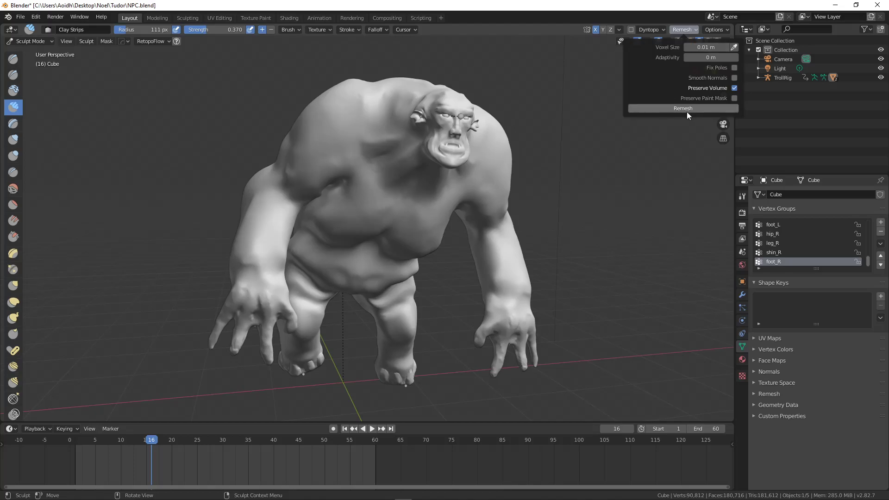
left_click(687, 110)
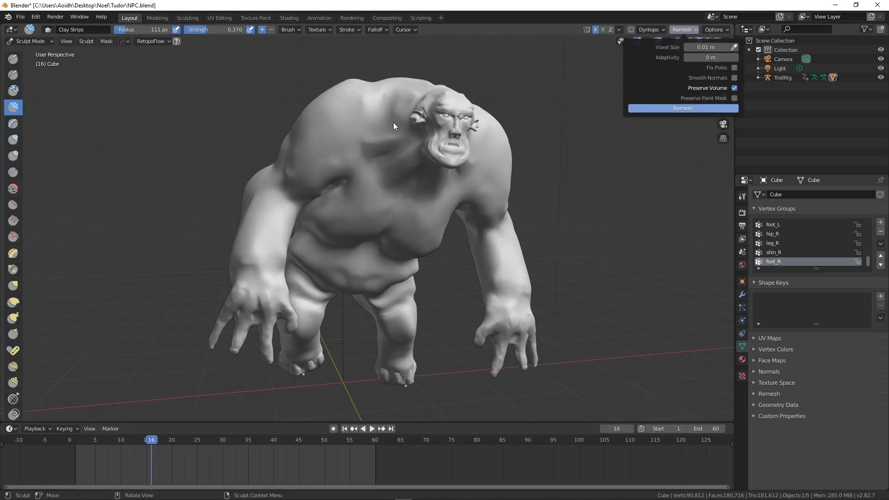
Examine the remeshed troll's facial detail around the eyes, nose, mouth and ears.
middle_click_drag(374, 102, 363, 221, "shift")
scroll(382, 231, "up", 5)
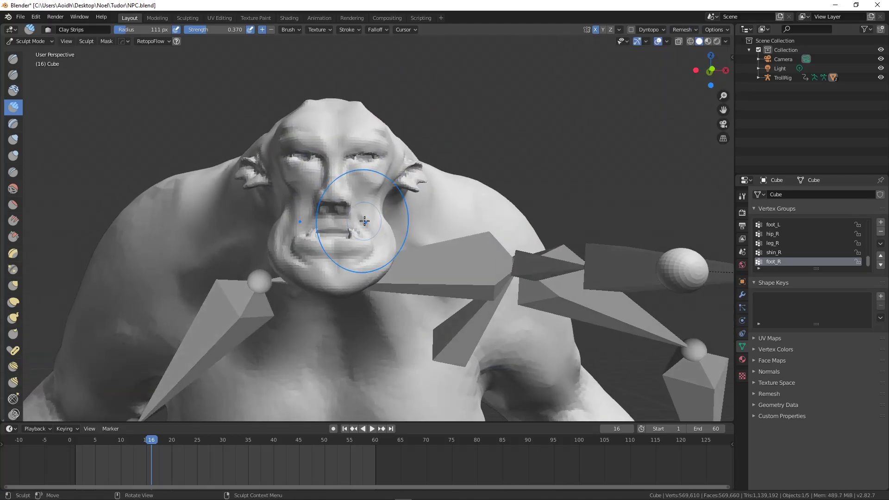
scroll(363, 220, "up", 4)
middle_click_drag(297, 113, 380, 248, "shift")
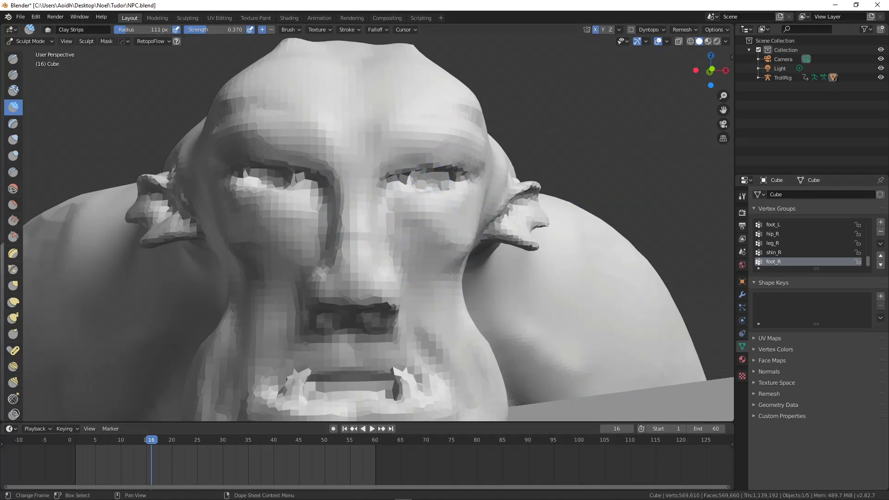
scroll(447, 228, "down", 4)
scroll(440, 259, "up", 2)
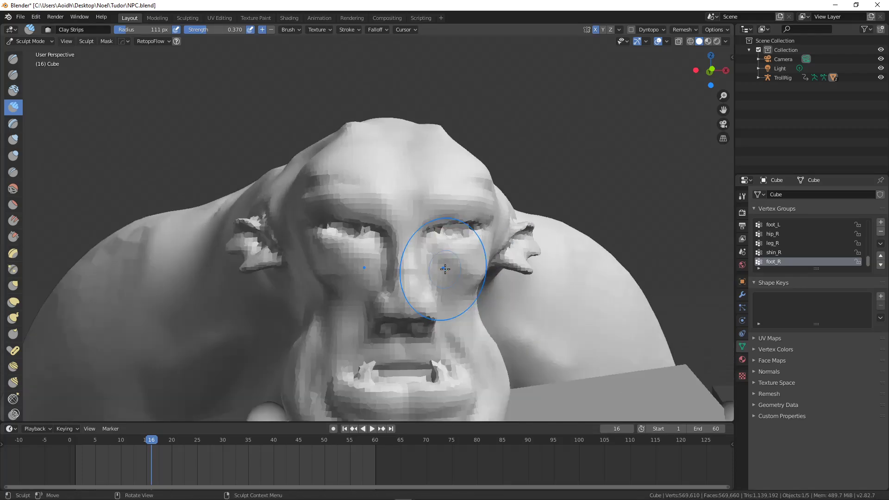
scroll(445, 268, "up", 5)
scroll(448, 260, "down", 3)
Inspect the remeshed face's topology in Edit Mode, testing an edge loop selection beside the brow.
key("Tab")
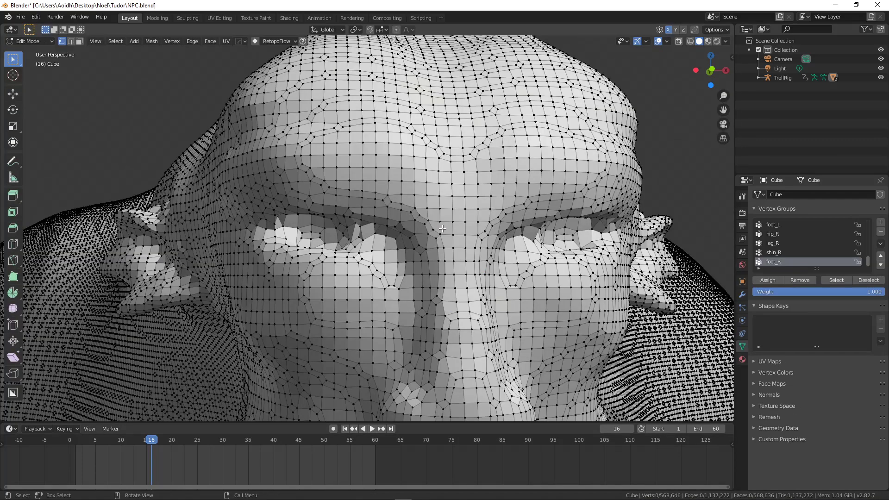
middle_click_drag(379, 197, 401, 204)
scroll(401, 203, "up", 2)
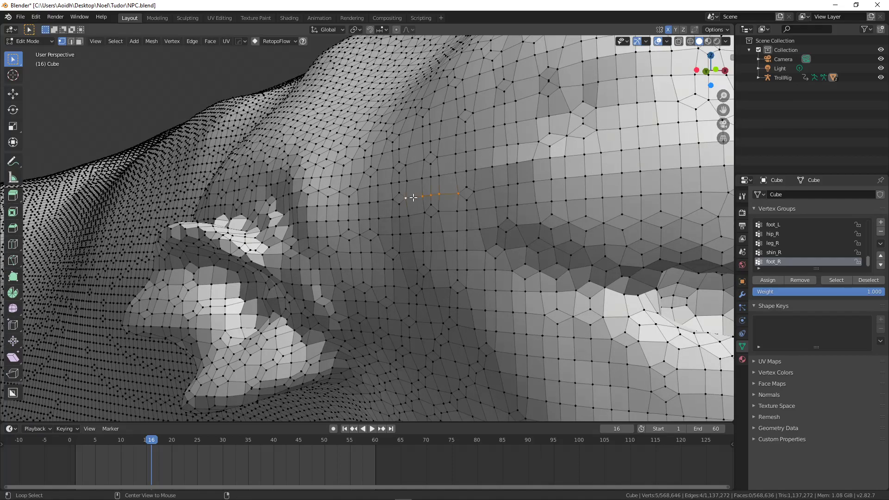
scroll(413, 198, "down", 6)
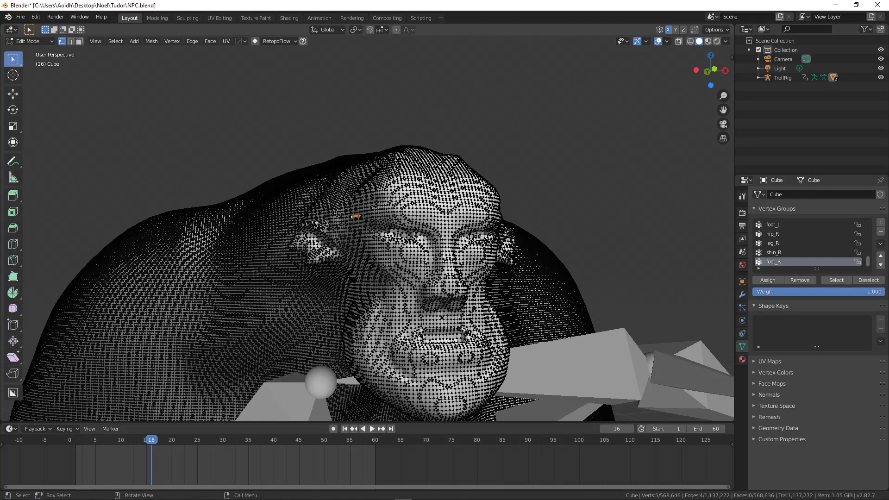
Clear the vertex selection on the remeshed troll and return to Object Mode.
key("Tab")
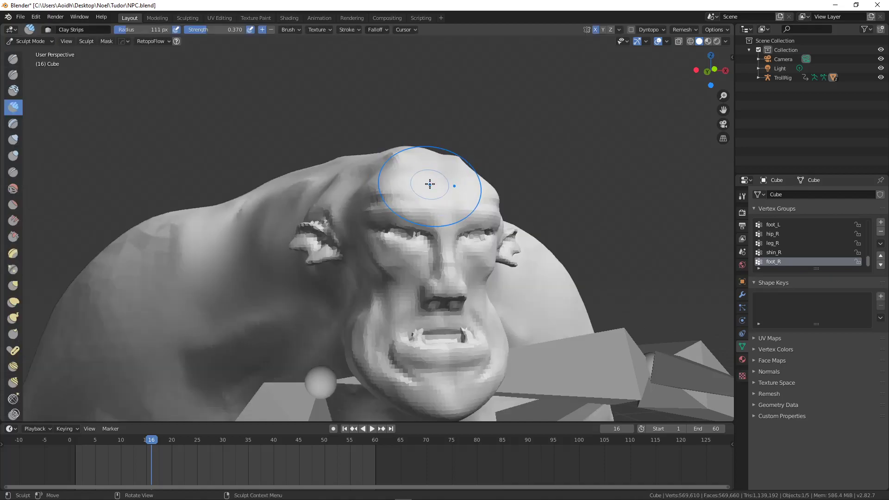
key("ctrl+Tab")
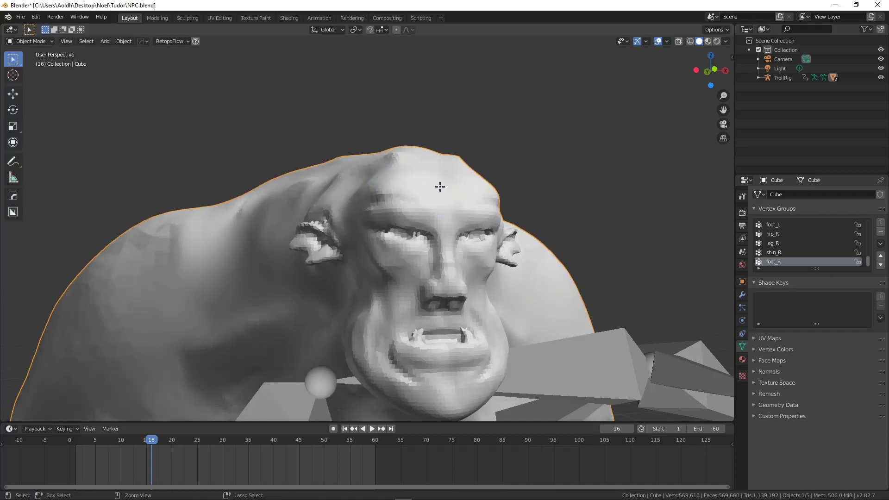
key("Tab")
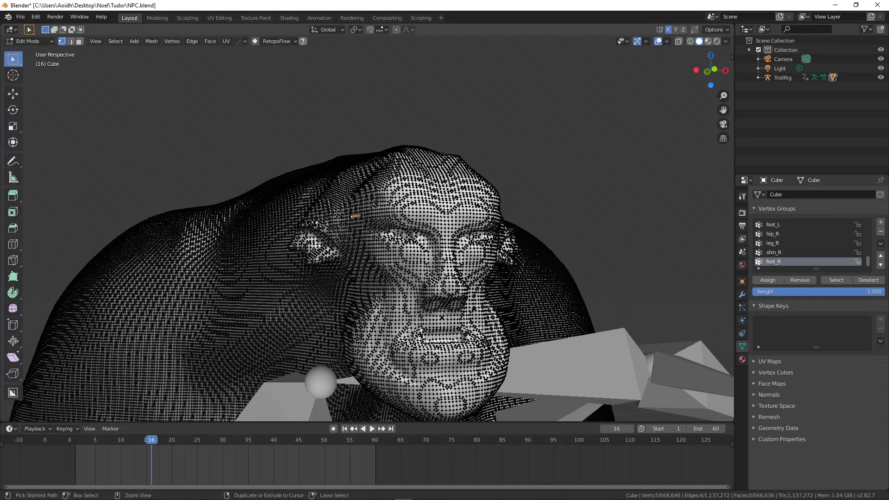
key("alt+a")
key("Tab")
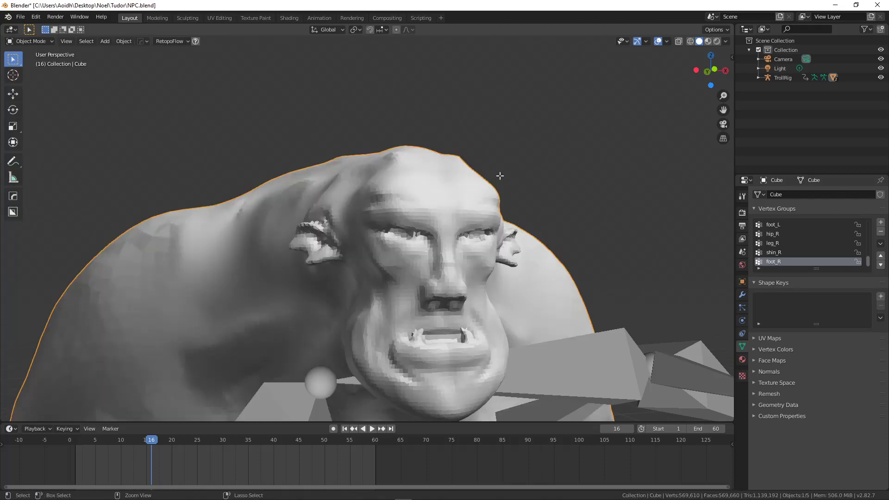
Undo the 0.01 m voxel remesh and show the whole troll in the front view.
key("ctrl+z")
key("ctrl+z")
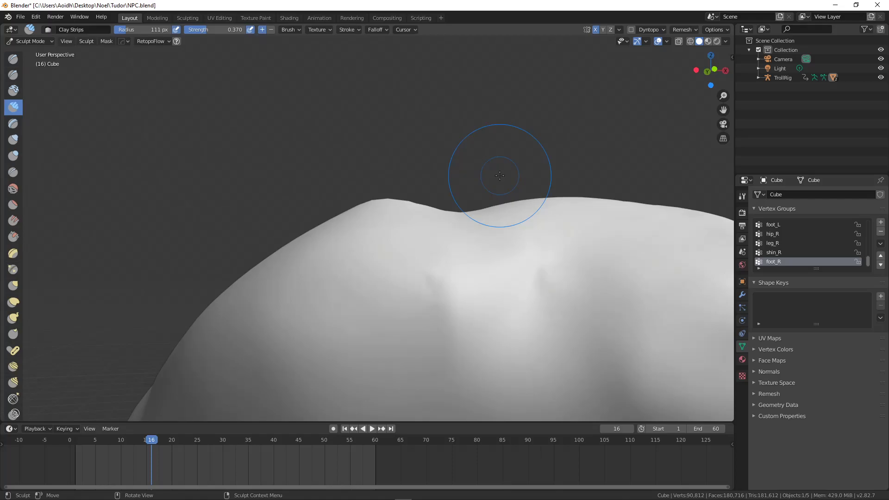
scroll(500, 218, "down", 6)
middle_click_drag(502, 273, 453, 172)
key("KP_1")
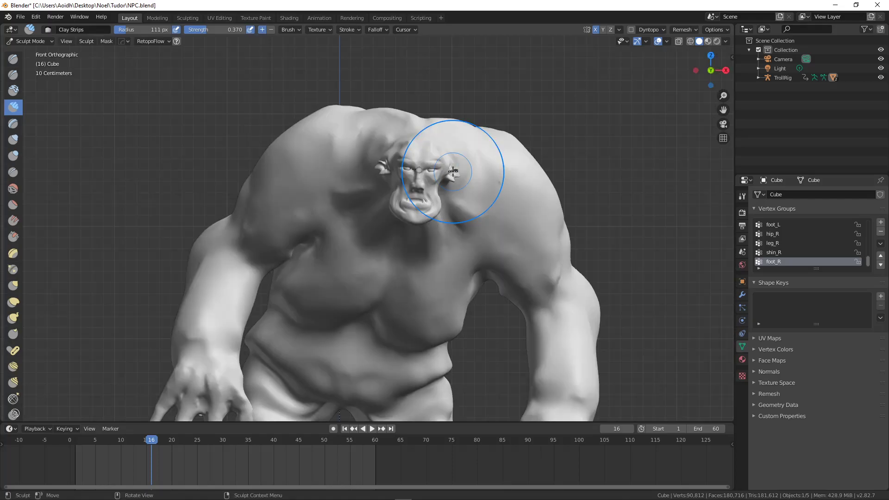
scroll(453, 172, "down", 3)
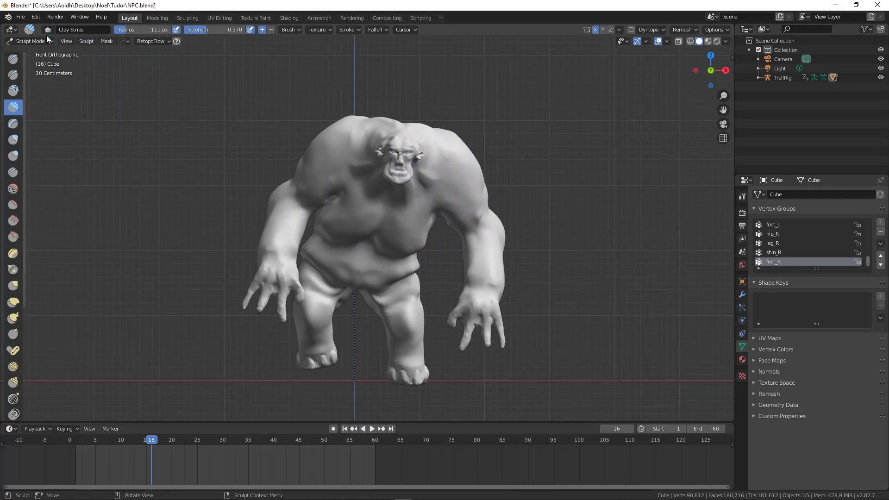
Switch the troll from Sculpt Mode through Object Mode into Edit Mode and select its whole mesh.
left_click(32, 41)
left_click(33, 52)
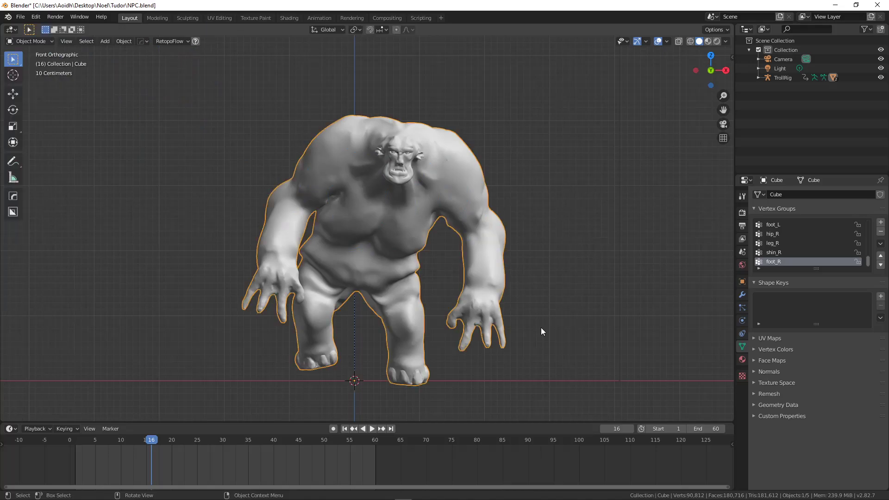
scroll(402, 293, "up", 1)
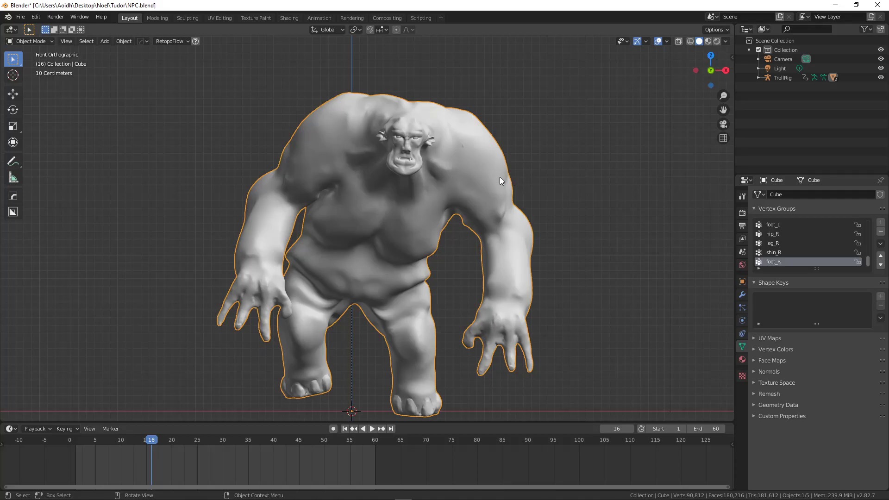
key("Tab")
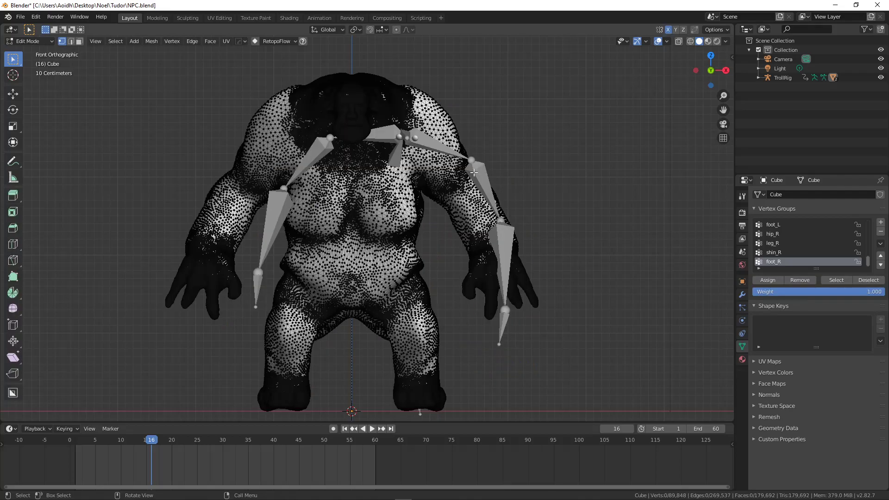
key("a")
Try to unwrap the selected troll mesh with Smart UV Project at the default settings.
key("u")
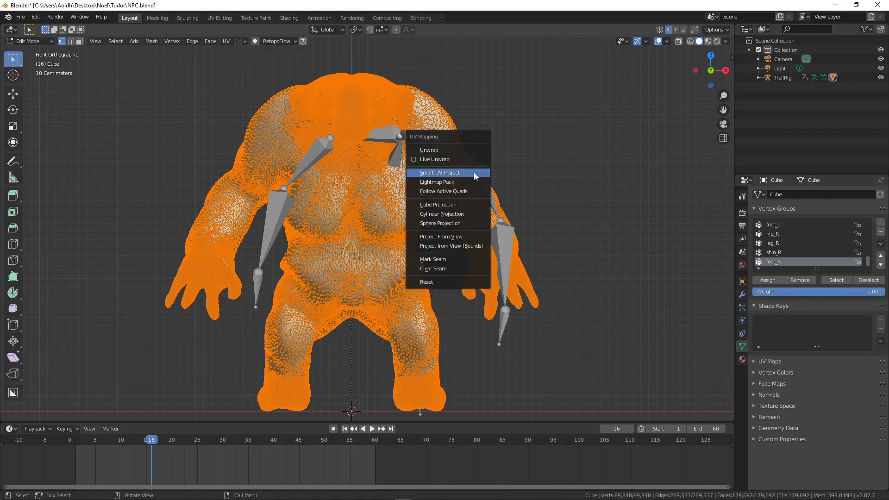
left_click(445, 174)
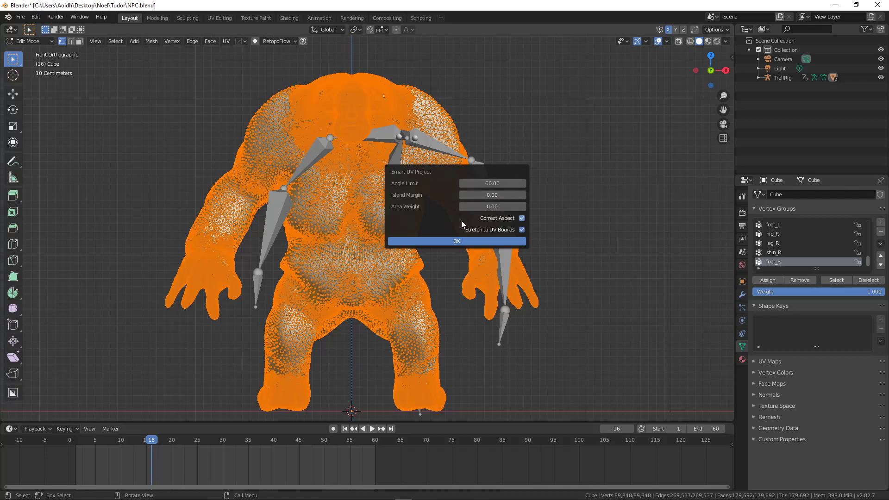
left_click(457, 240)
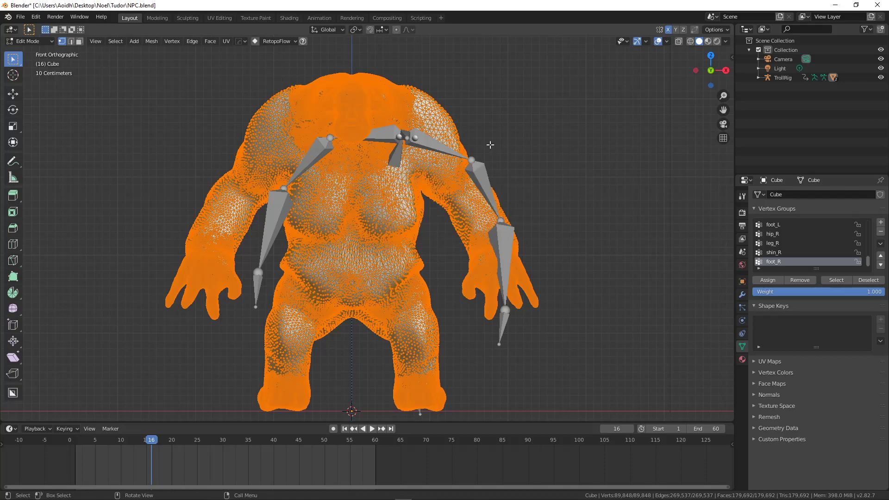
Unwrap the whole troll mesh in the UV Editing workspace using Smart UV Project with a 66.00 angle limit and 0.00 island margin.
left_click(219, 17)
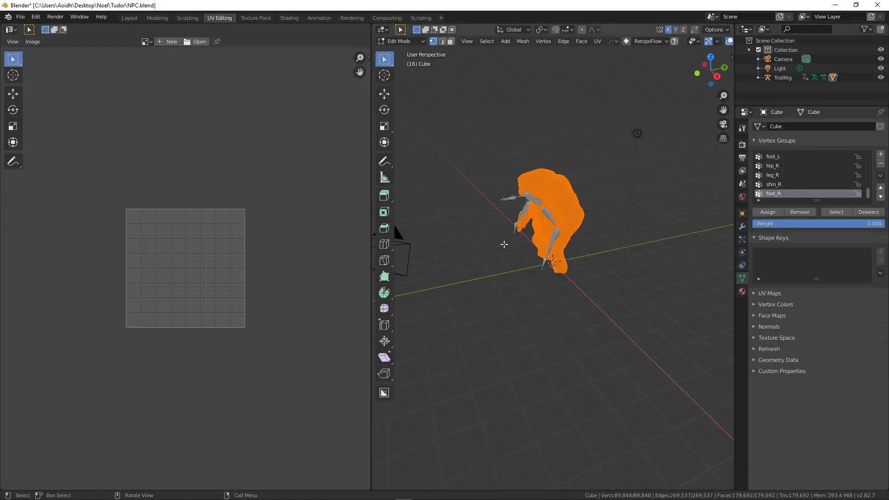
key("KP_1")
scroll(536, 247, "up", 5)
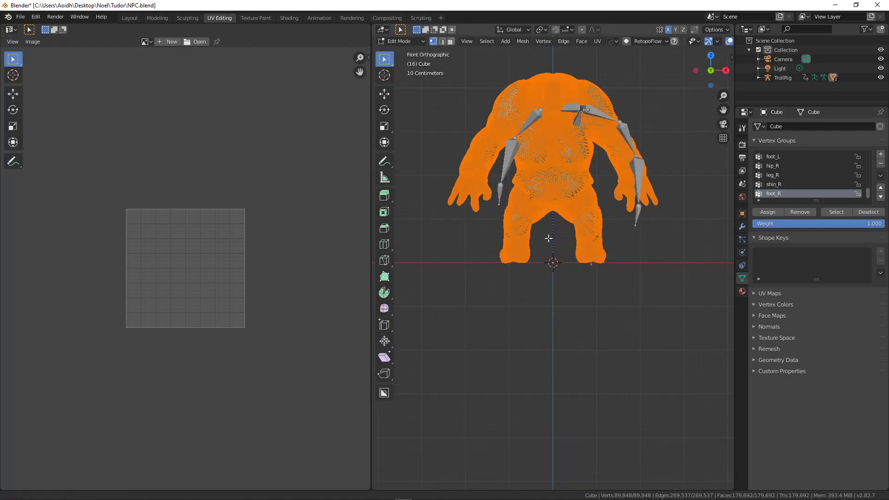
scroll(261, 311, "up", 3)
mouse_move(260, 311)
middle_mouse_down()
mouse_move(244, 285)
mouse_move(277, 306)
middle_mouse_up()
scroll(252, 287, "up", 1)
scroll(556, 322, "up", 1)
scroll(551, 319, "up", 1)
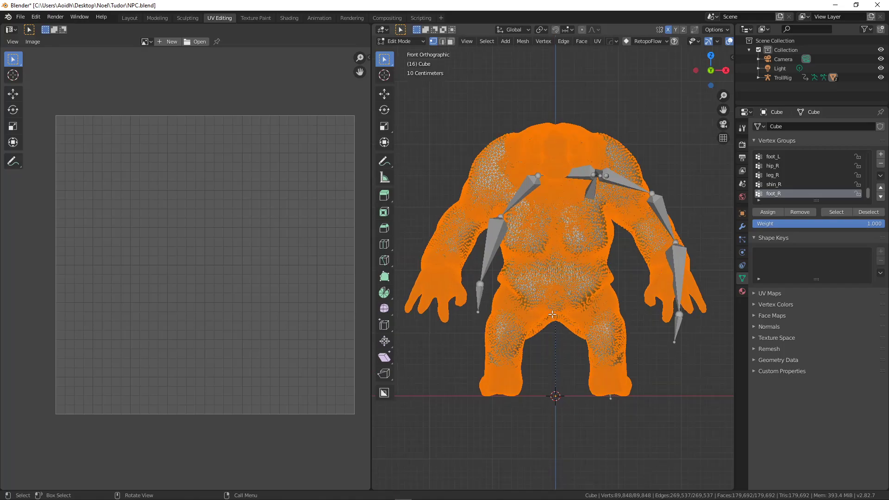
key("u")
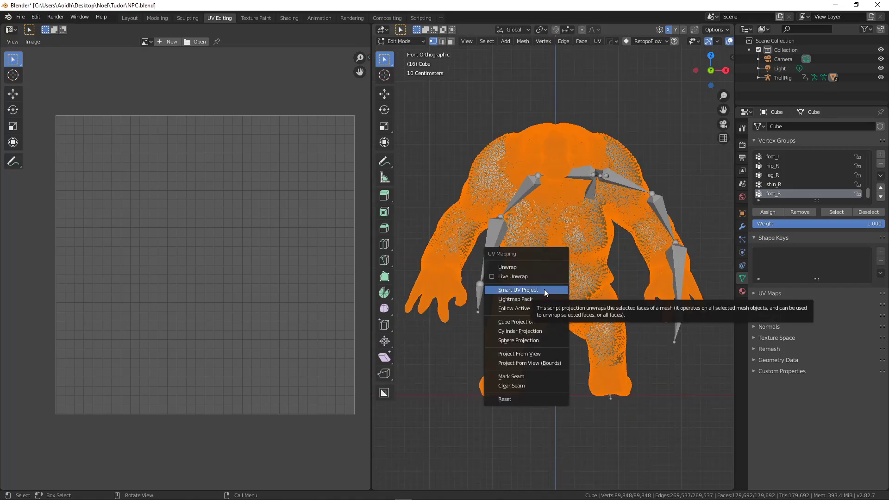
left_click(543, 289)
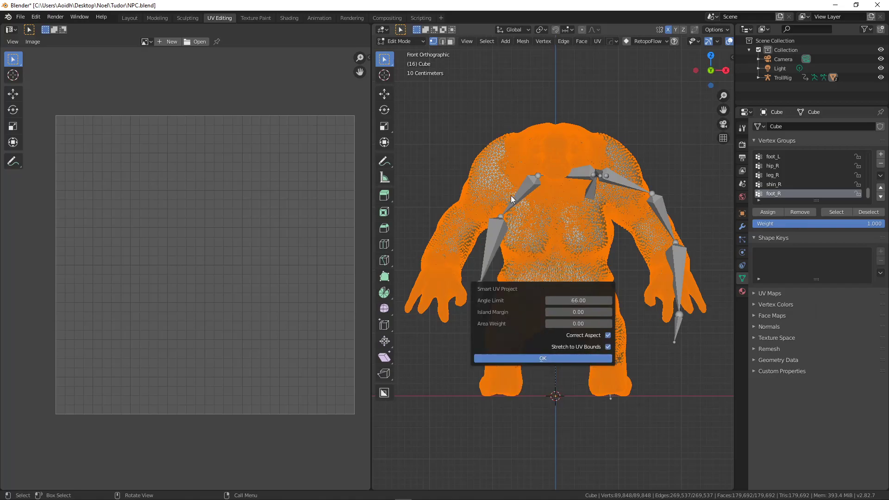
left_click(555, 360)
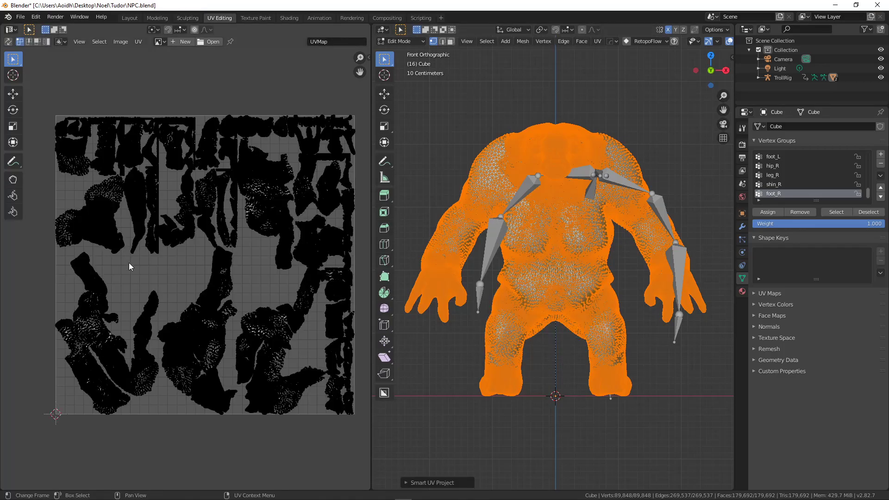
Examine the vertex density and shapes of the troll's unwrapped UV islands.
scroll(201, 260, "up", 8)
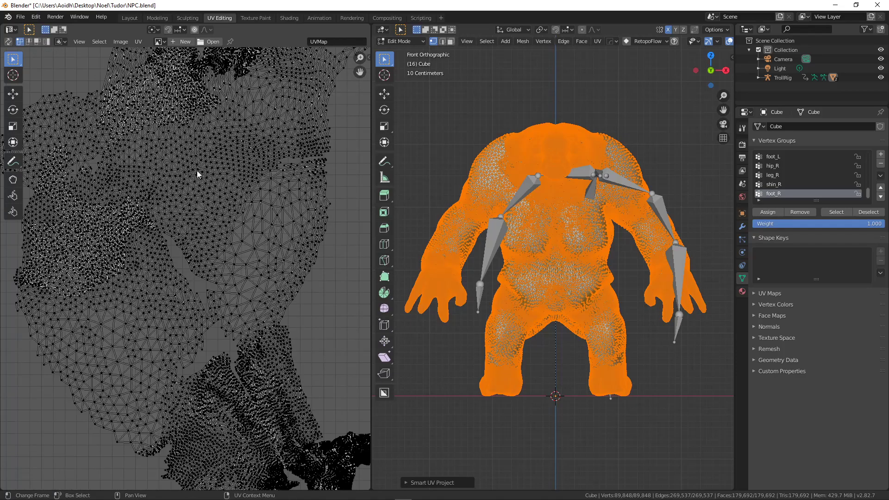
scroll(198, 176, "down", 3)
middle_click_drag(200, 238, 173, 153)
scroll(202, 199, "up", 3)
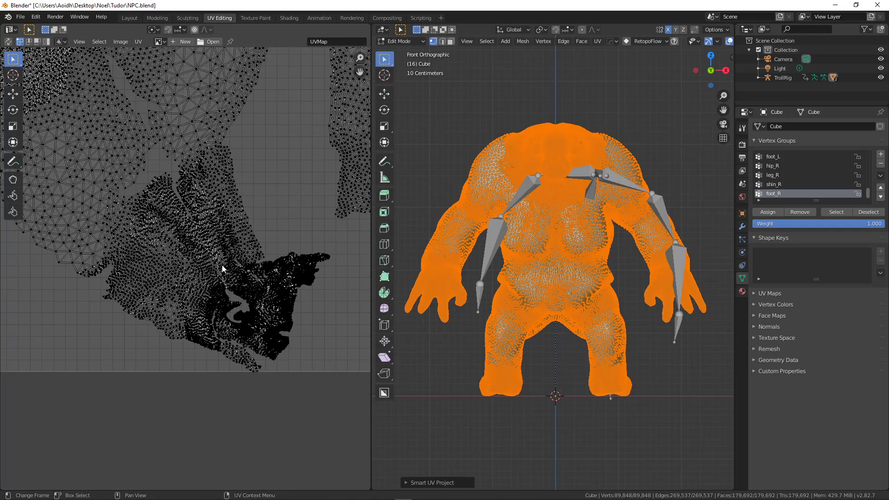
scroll(204, 257, "down", 5)
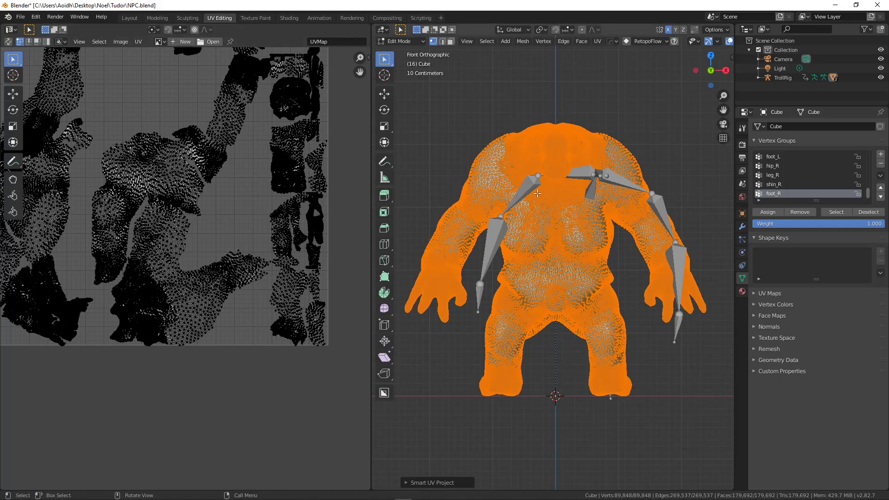
Examine the troll's triangulated mesh density around the shoulder and whole body, comparing it with the UV layout.
middle_click_drag(457, 223, 572, 278)
scroll(522, 231, "up", 4)
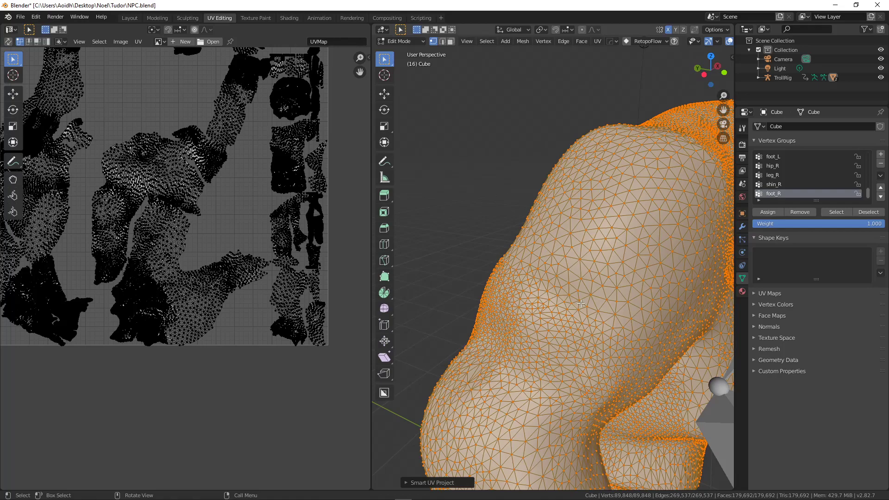
scroll(581, 303, "down", 6)
middle_click_drag(597, 283, 573, 261)
scroll(574, 261, "up", 3)
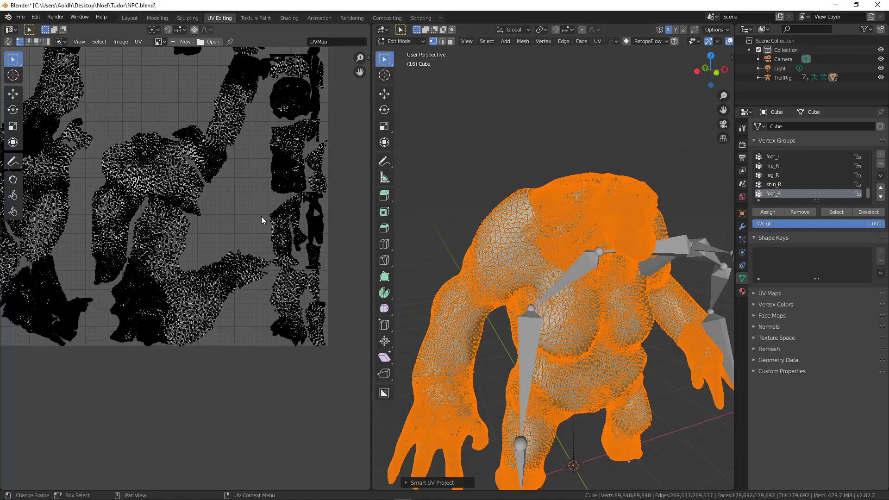
scroll(204, 195, "down", 6)
scroll(514, 258, "down", 5)
middle_click_drag(514, 258, 583, 251)
scroll(511, 235, "up", 4)
Return the troll to Object Mode and open its material in the Shading workspace.
key("Tab")
left_click(742, 291)
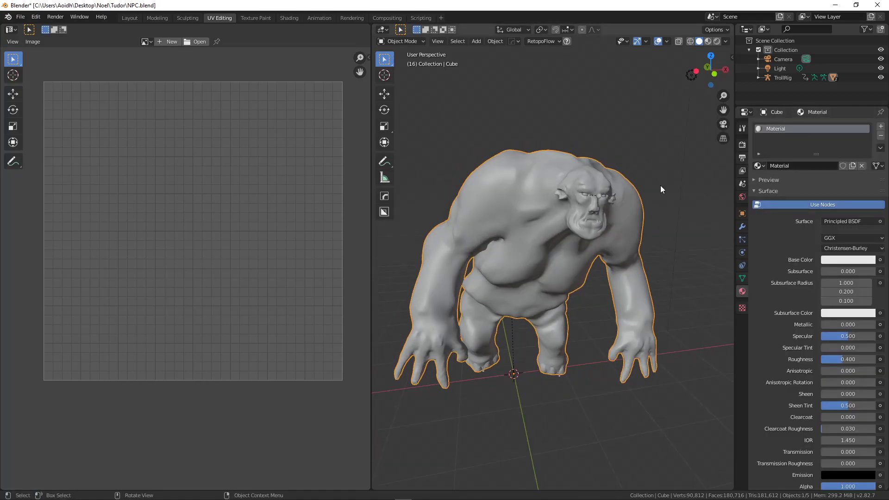
left_click(285, 17)
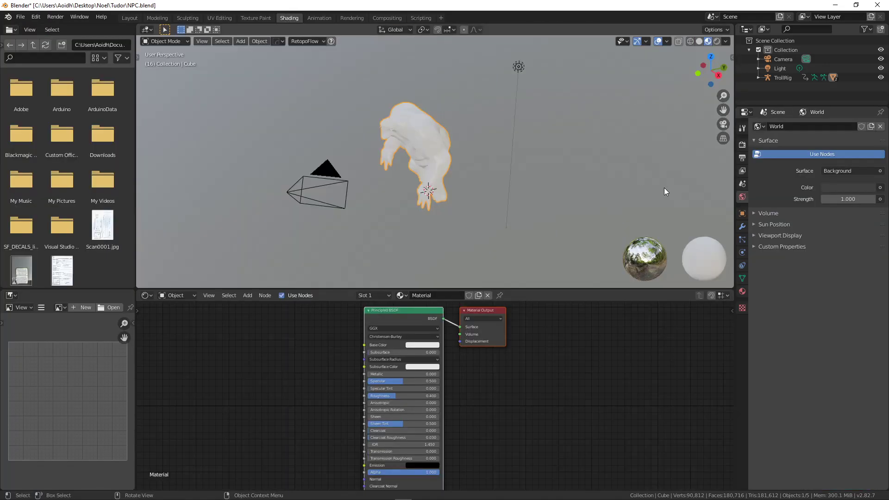
Collapse the Shading workspace's 3D viewport and file browser, leaving a large node editor beside a slightly wider image editor.
left_click_drag(732, 292, 705, 100)
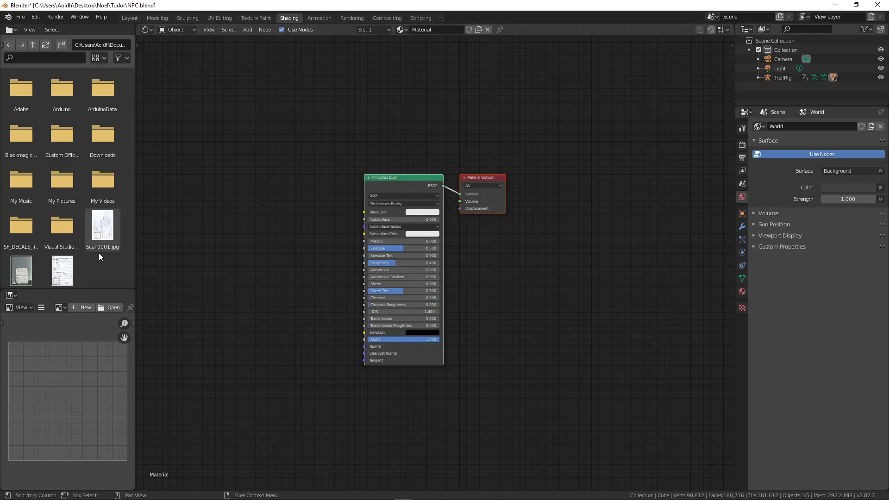
left_click_drag(134, 291, 131, 162)
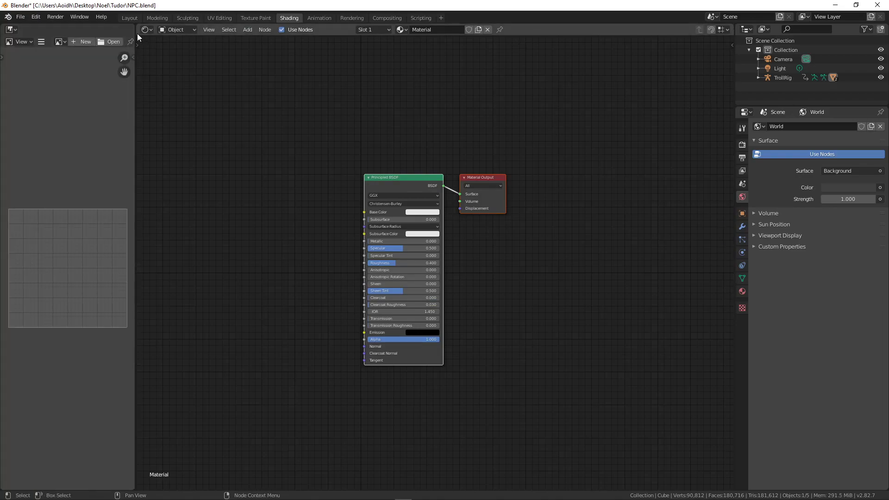
left_click_drag(136, 75, 160, 74)
middle_click_drag(410, 257, 454, 252)
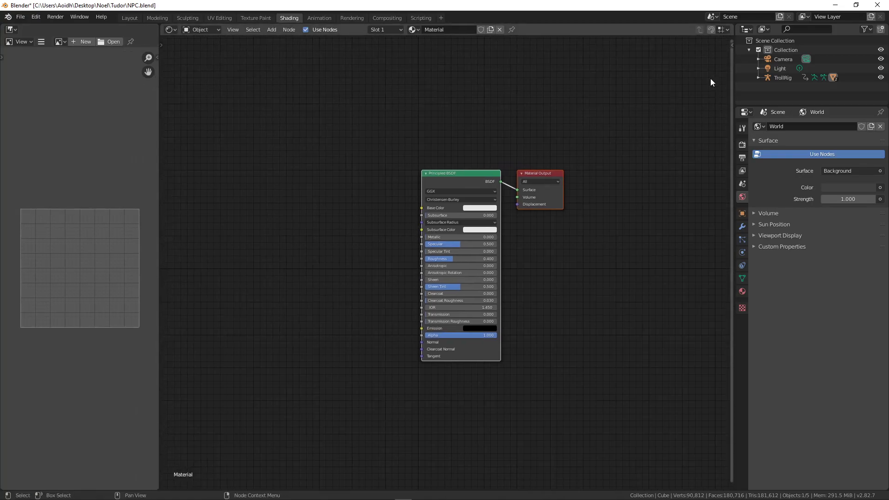
Enlarge the Outliner area, change it to a 3D Viewport and frame the whole troll in it.
left_click_drag(782, 105, 782, 223)
left_click_drag(736, 106, 580, 104)
left_click(593, 29)
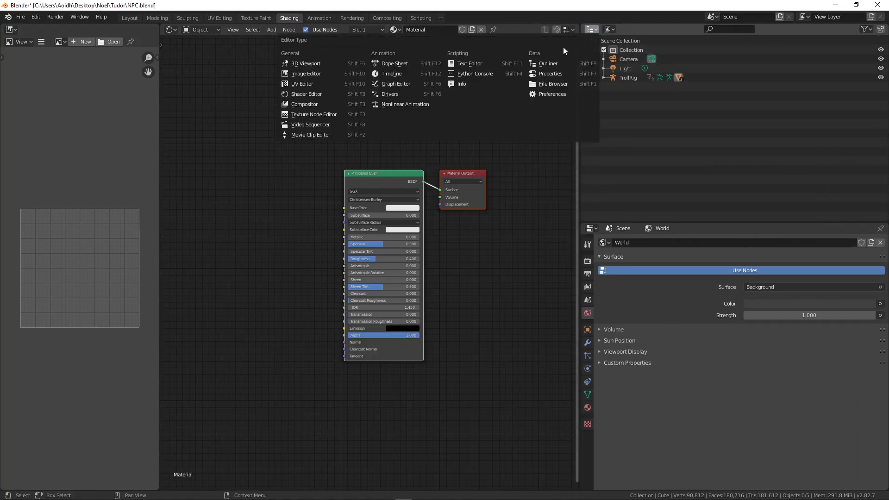
left_click(322, 60)
middle_click_drag(736, 147, 708, 150)
scroll(688, 141, "up", 6)
scroll(684, 130, "down", 5)
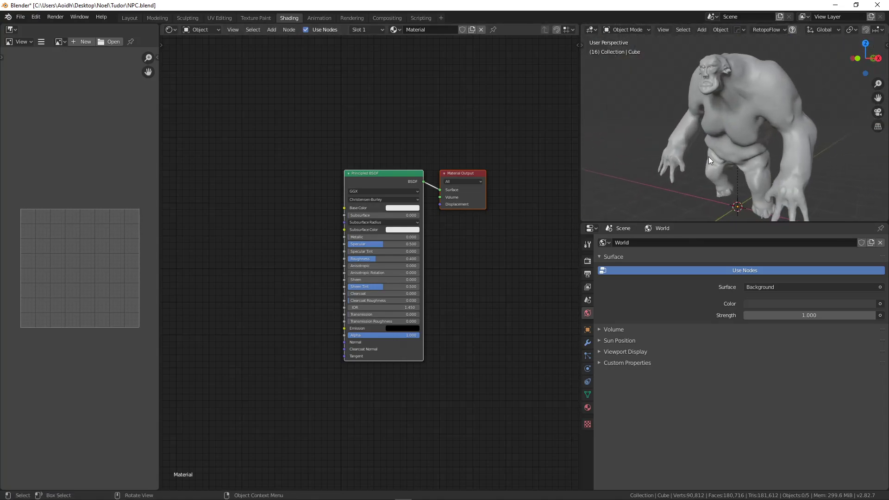
Make the new 3D viewport taller and show the troll's material properties below it.
left_click_drag(696, 223, 688, 271)
left_click(589, 456)
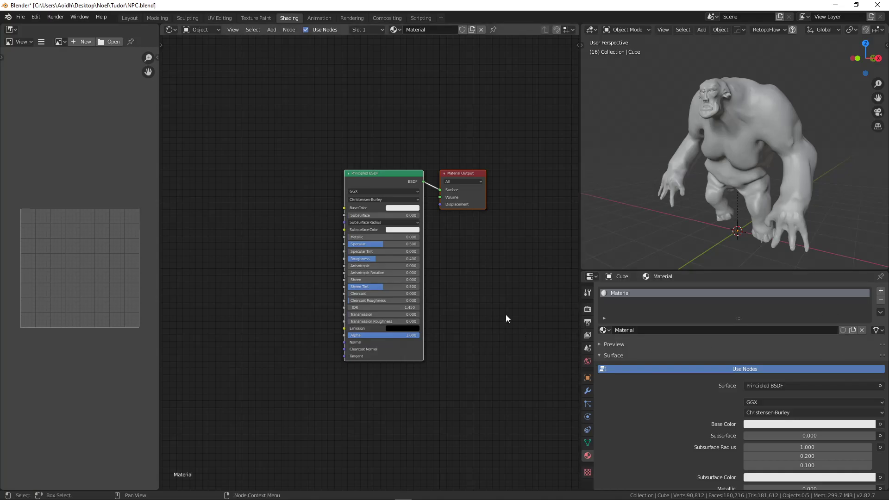
scroll(457, 268, "up", 2)
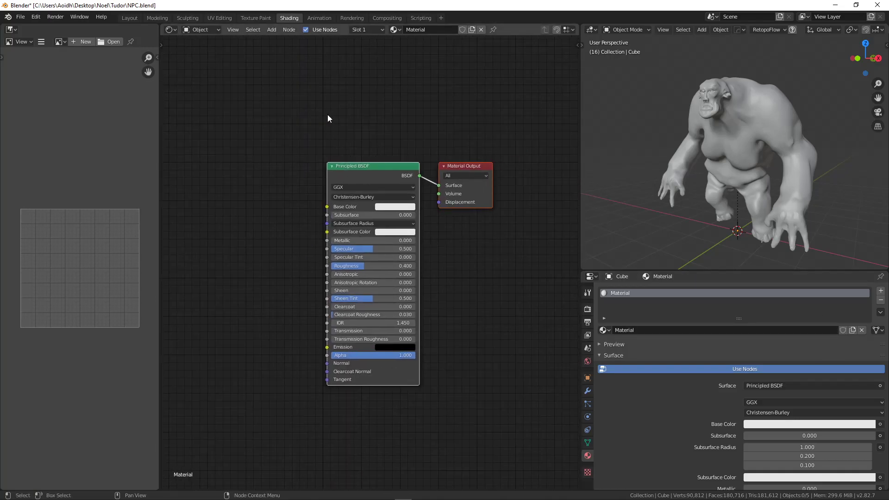
Start a new image in the UV Editing workspace and set its fill color to white.
left_click(211, 18)
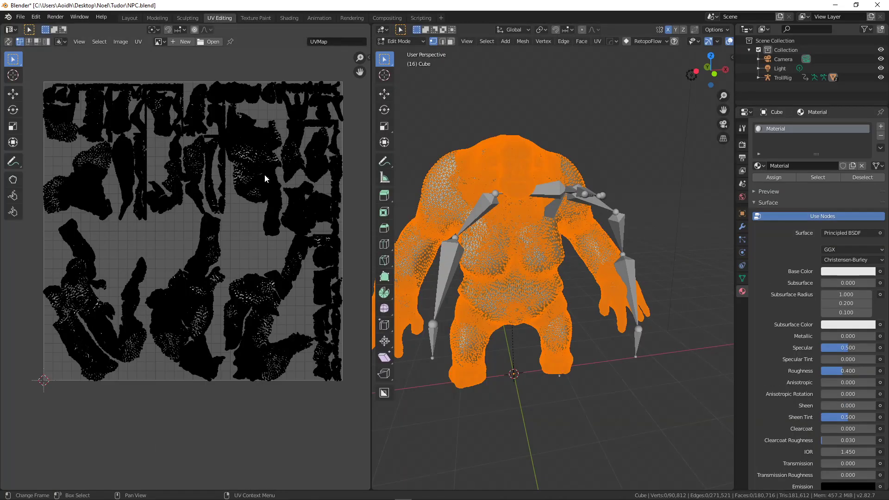
left_click(178, 41)
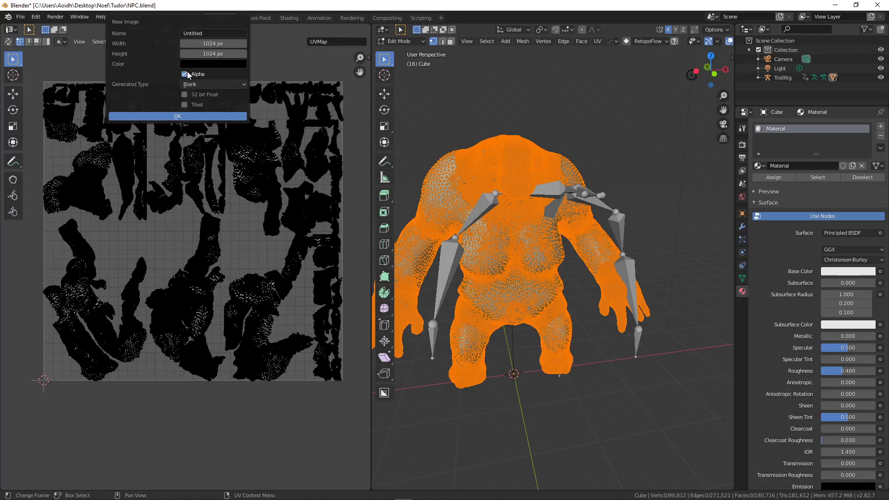
left_click_drag(198, 15, 216, 93)
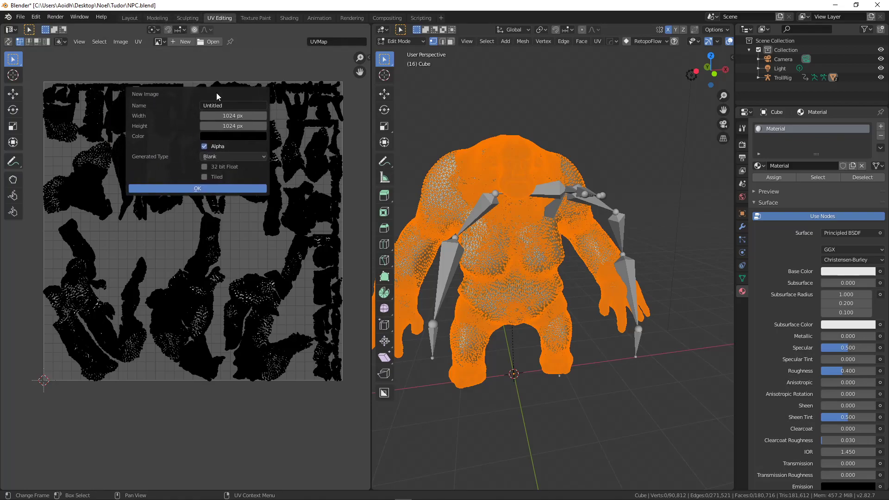
left_click(229, 136)
left_click_drag(280, 177, 279, 147)
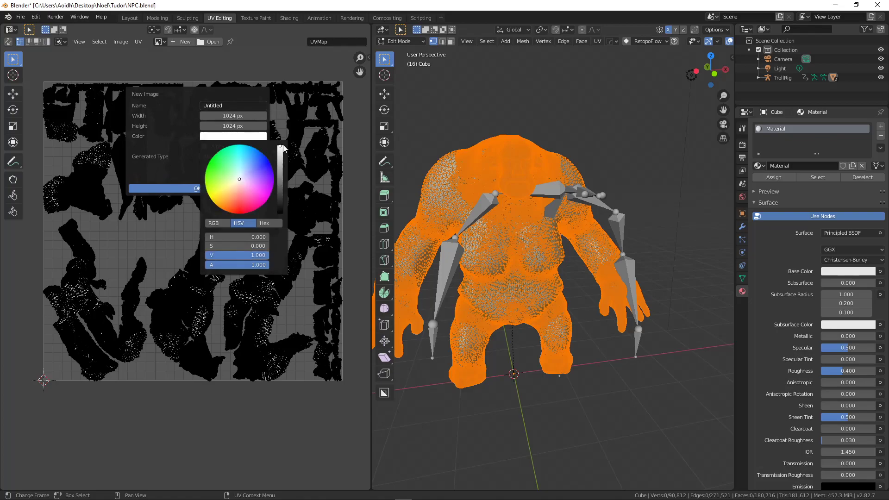
Set the new image's width and height to 2048 px each.
left_click(233, 116)
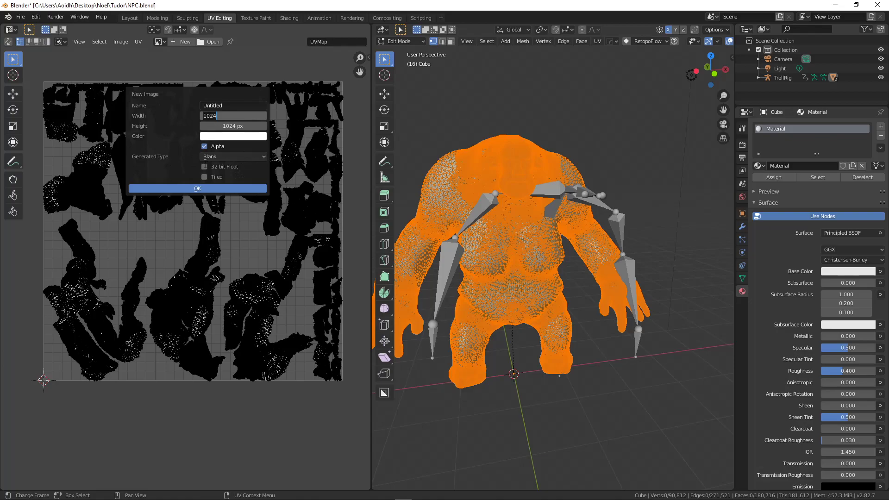
type("2048")
left_click(227, 127)
left_click(228, 126)
type("2")
key("Return")
Name the new image TrollSkin and create it behind the troll's UV layout.
left_click(239, 106)
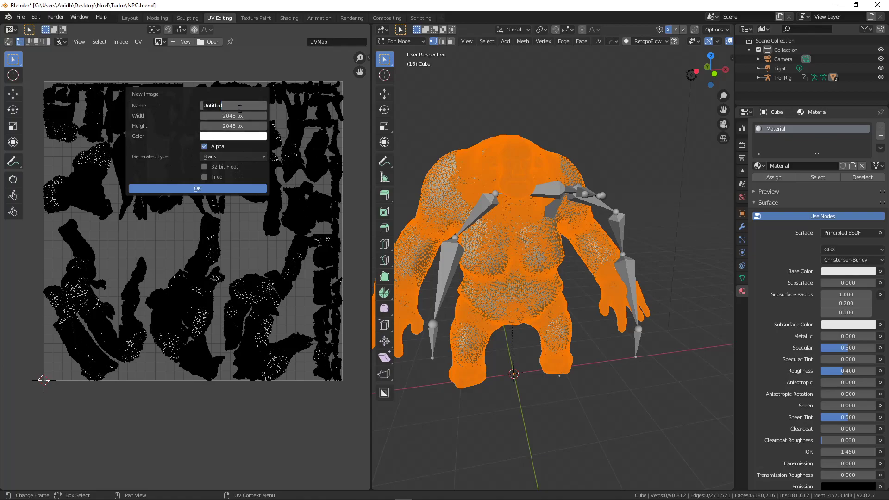
type("T")
left_click(197, 188)
scroll(190, 199, "down", 8)
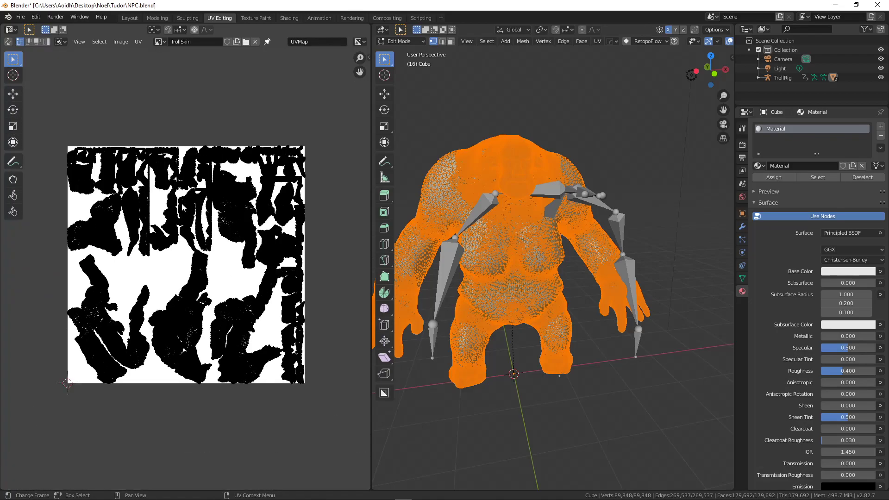
scroll(183, 206, "up", 1)
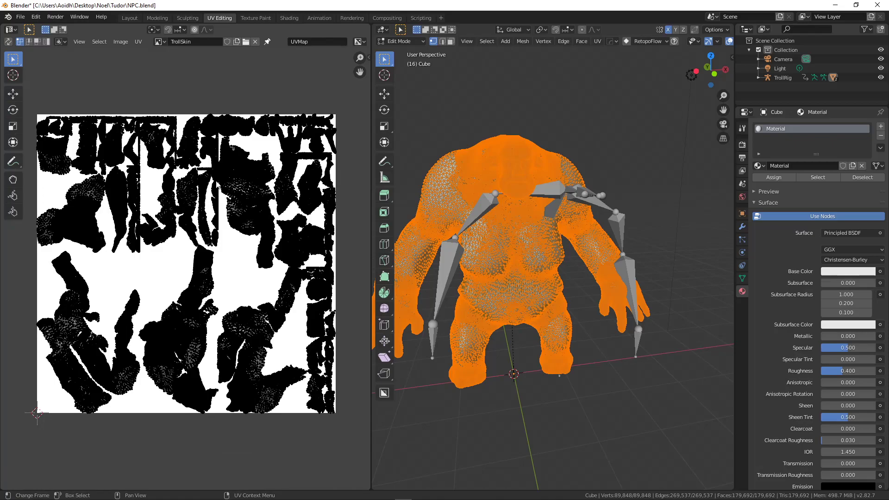
In the Shading workspace, add an Image Texture node to the troll's material and load the TrollSkin image into it.
left_click(284, 17)
scroll(421, 204, "up", 2)
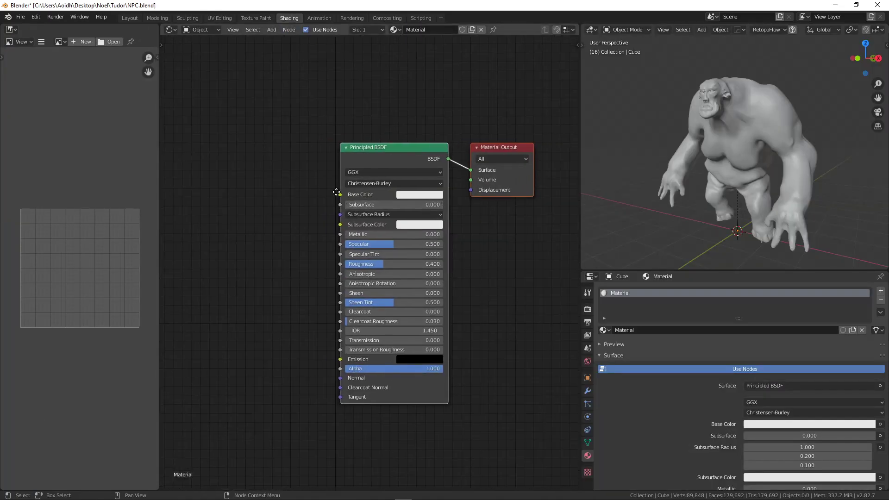
key("shift+a")
mouse_move(228, 236)
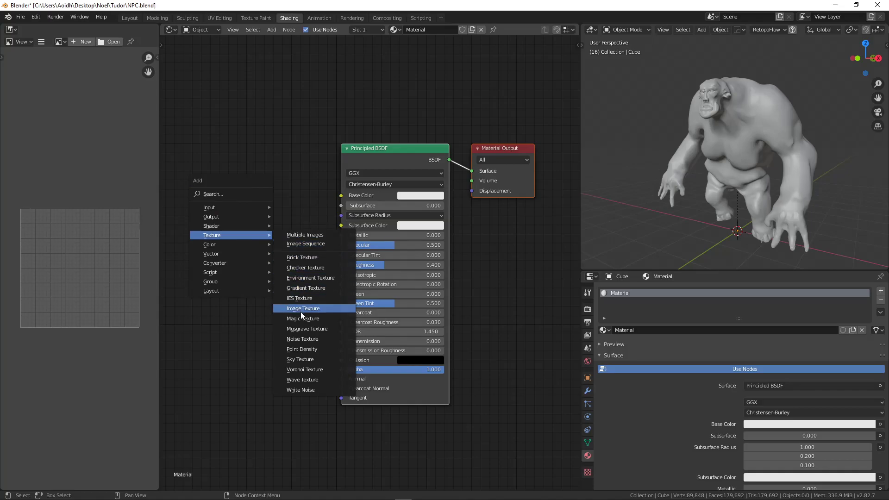
left_click(302, 309)
left_click(203, 173)
left_click(216, 215)
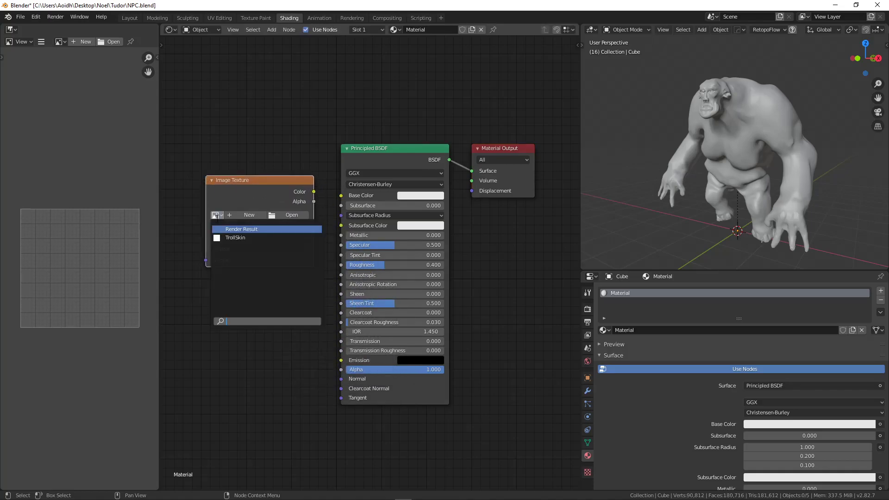
left_click(231, 238)
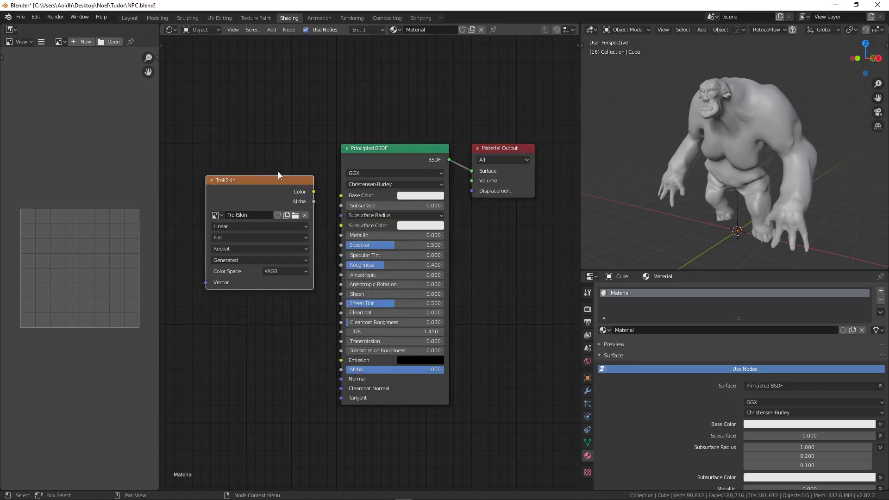
Connect the TrollSkin node's Color output to the Principled BSDF's Base Color and display the troll in Material Preview shading.
left_click_drag(314, 192, 341, 196)
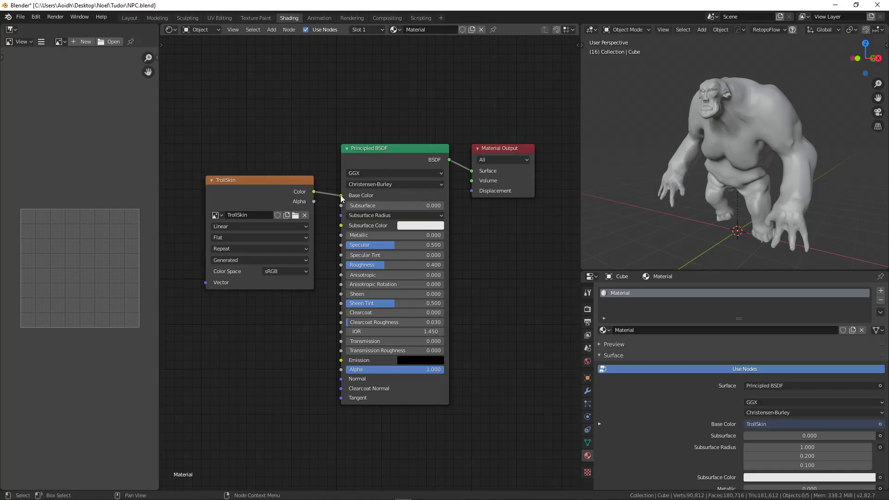
scroll(778, 29, "down", 5)
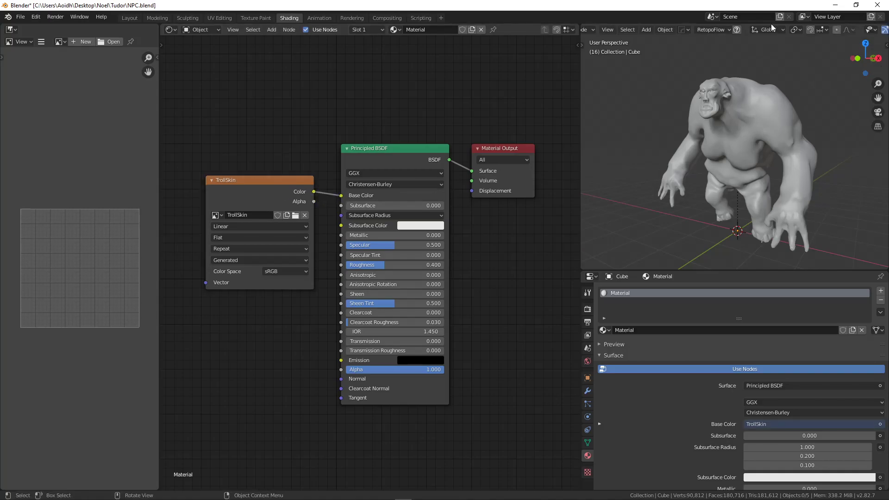
left_click(862, 30)
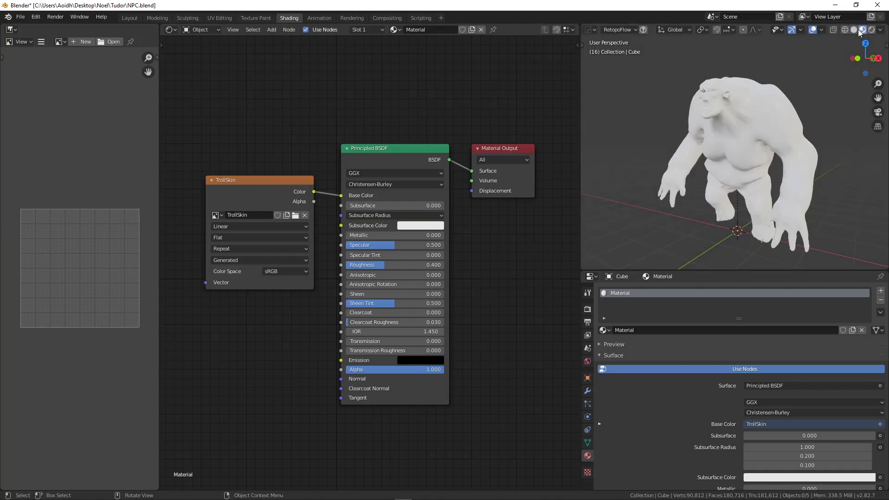
mouse_move(726, 107)
middle_mouse_down()
mouse_move(748, 108)
mouse_move(741, 111)
middle_mouse_up()
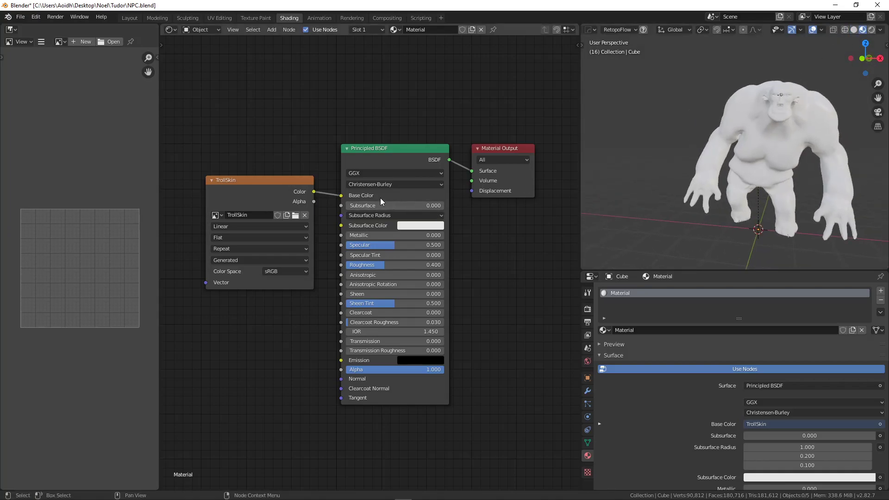
Unlink the TrollSkin texture from Base Color and reconnect it, comparing the troll's appearance.
left_click_drag(341, 195, 331, 203)
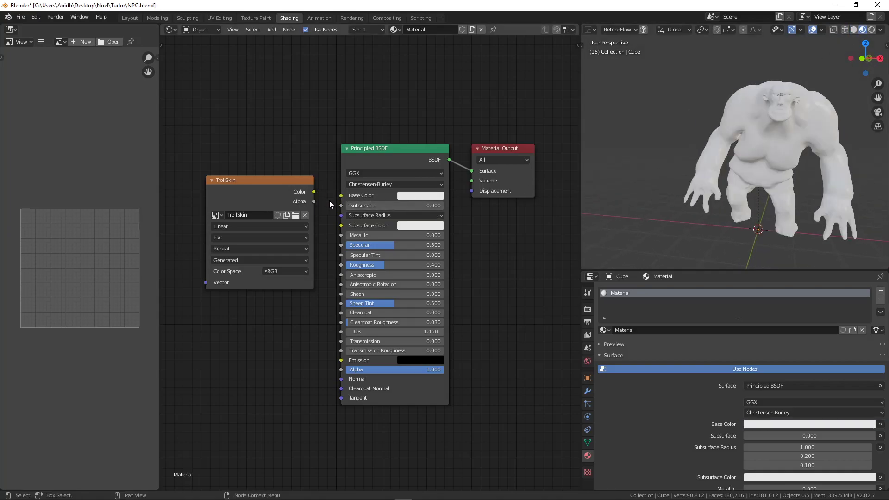
left_click_drag(313, 192, 344, 196)
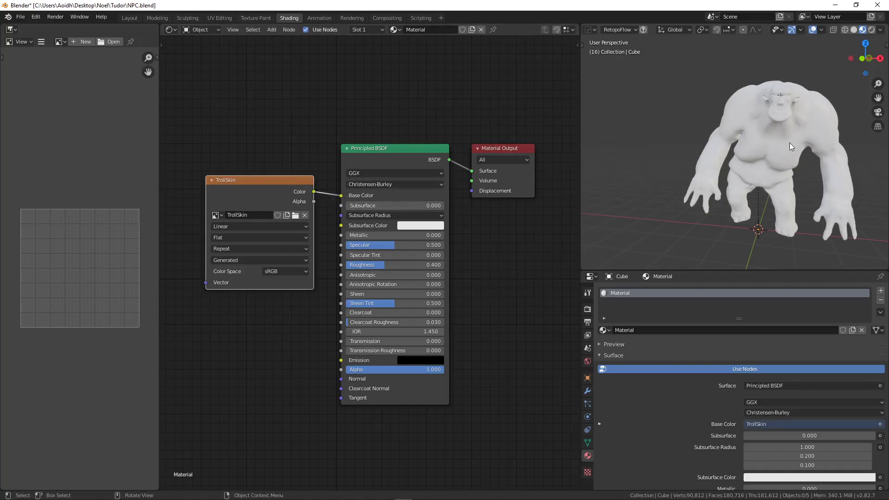
scroll(780, 157, "up", 4)
middle_click_drag(780, 157, 746, 157, "shift")
scroll(707, 154, "down", 3)
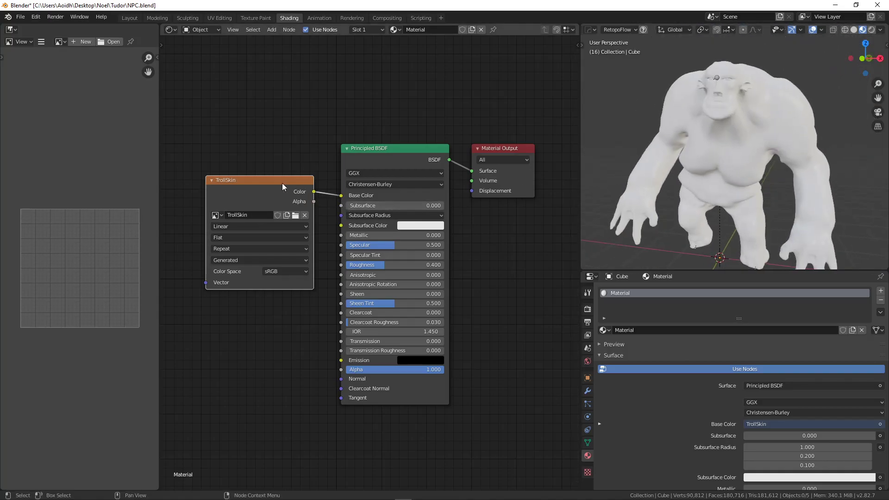
Move the TrollSkin node farther from the Principled BSDF and disconnect it from Base Color.
left_click_drag(277, 188, 238, 186)
left_click_drag(342, 195, 328, 209)
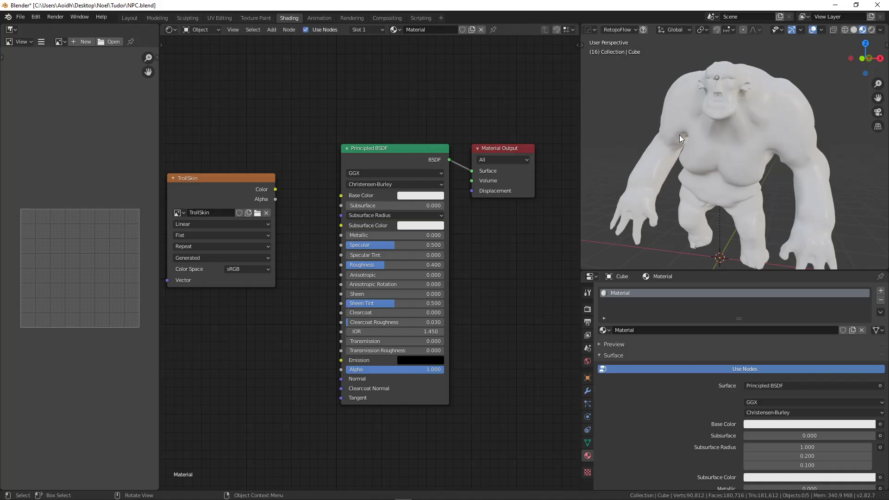
mouse_move(718, 174)
middle_mouse_down()
mouse_move(699, 162)
mouse_move(726, 163)
mouse_move(705, 166)
middle_mouse_up()
scroll(713, 157, "up", 3)
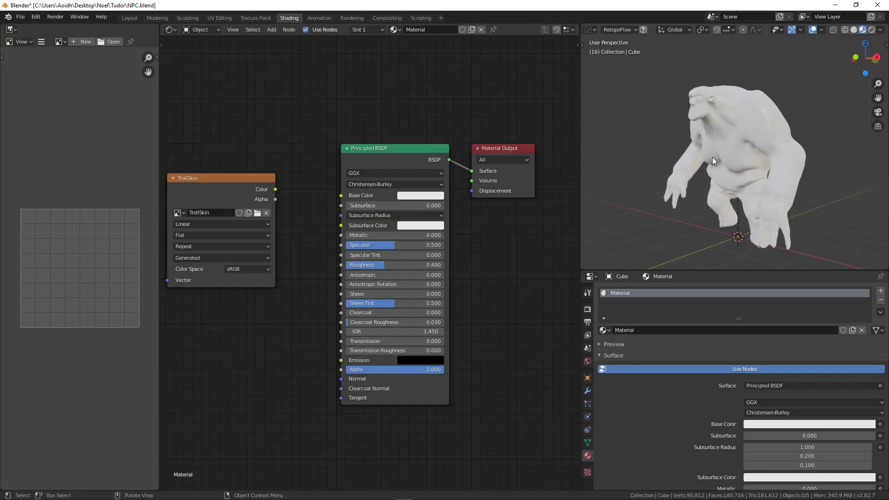
Switch to the Texture Paint workspace and paint a white TexDraw stroke across the troll's chest.
left_click(258, 16)
scroll(227, 239, "down", 5)
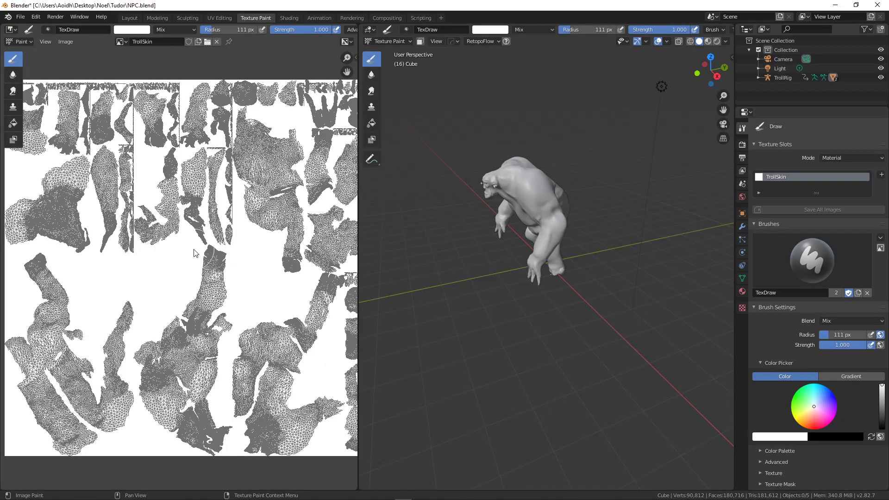
scroll(475, 216, "up", 4)
middle_click_drag(505, 207, 541, 235)
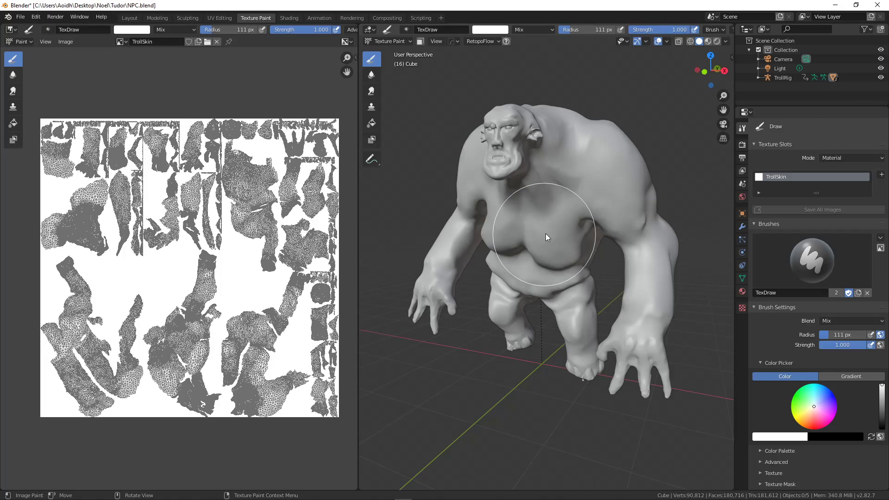
middle_click_drag(733, 196, 577, 216)
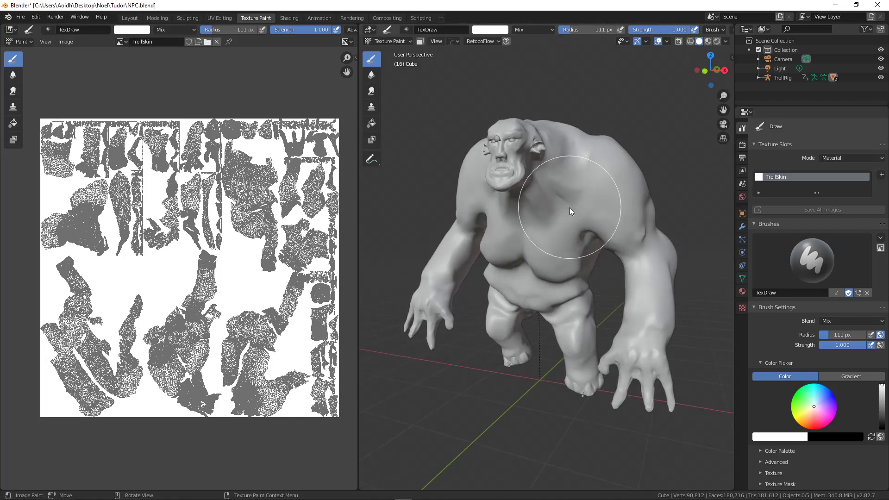
scroll(621, 268, "up", 2)
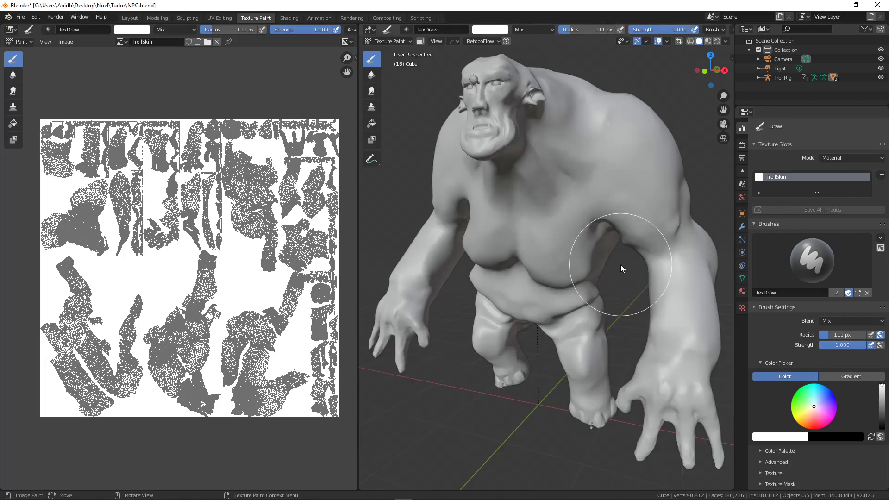
mouse_move(538, 230)
left_mouse_down()
mouse_move(602, 168)
mouse_move(561, 194)
left_mouse_up()
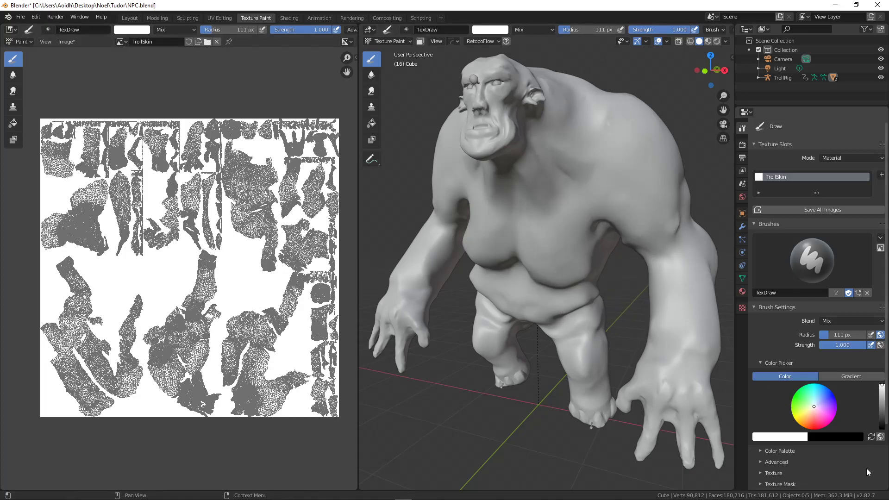
Set the brush color to saturated blue and paint a diagonal band across the troll's chest.
left_click_drag(818, 410, 836, 398)
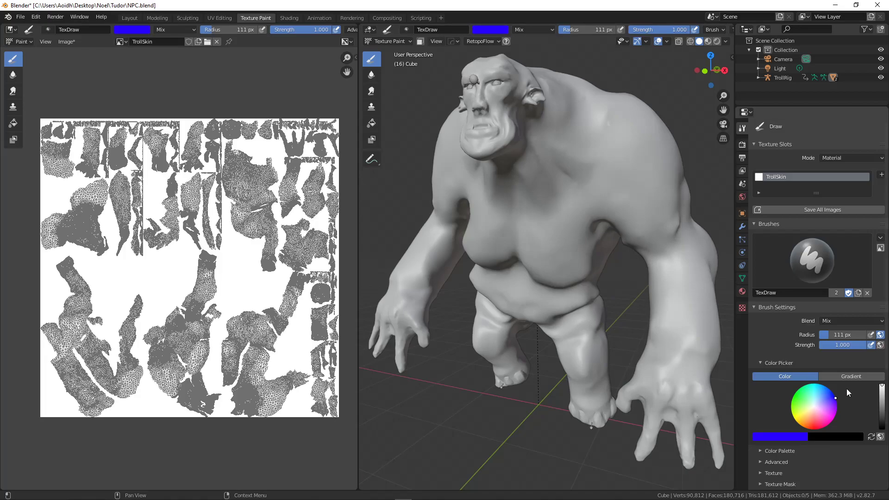
left_click_drag(587, 167, 545, 211)
left_click_drag(490, 239, 476, 243)
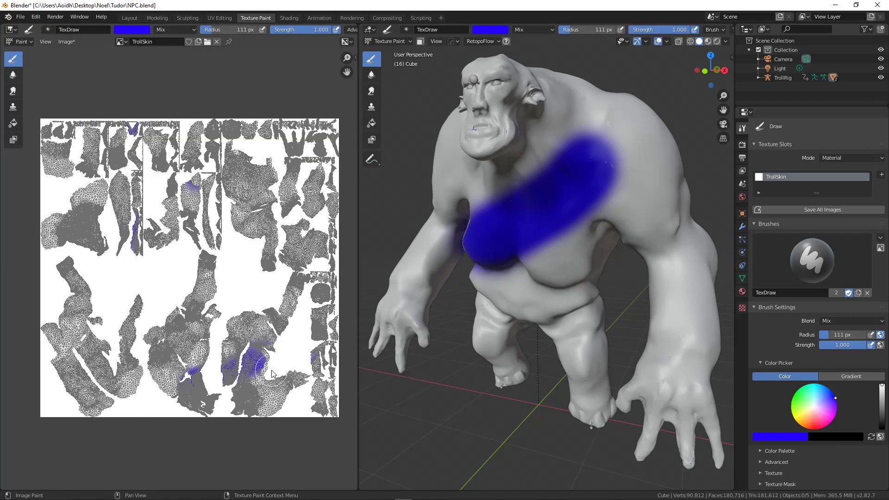
Examine where the blue chest paint falls on the separate UV islands and compare it with the troll model.
middle_click_drag(261, 303, 261, 269)
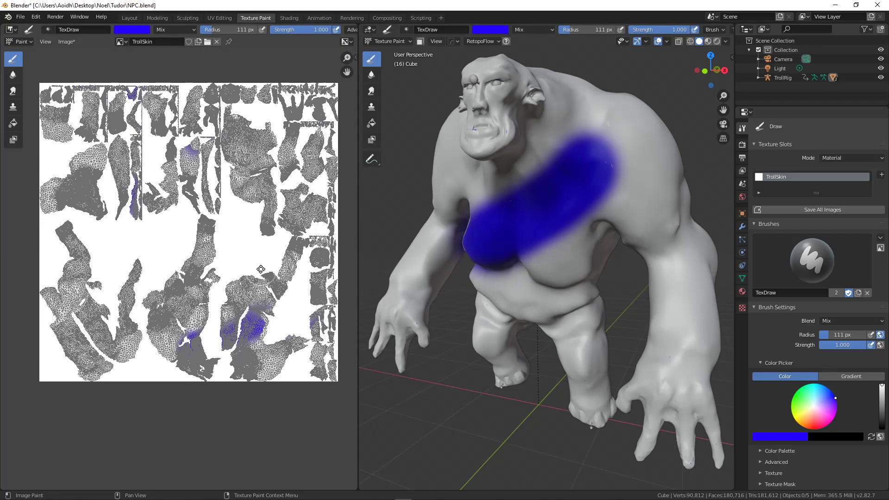
scroll(219, 355, "up", 5)
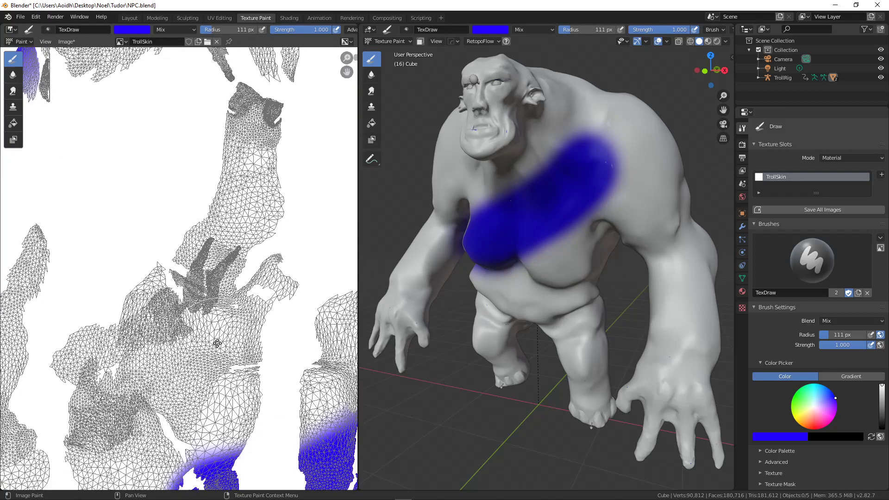
middle_click_drag(220, 355, 168, 223)
middle_click_drag(160, 349, 140, 280)
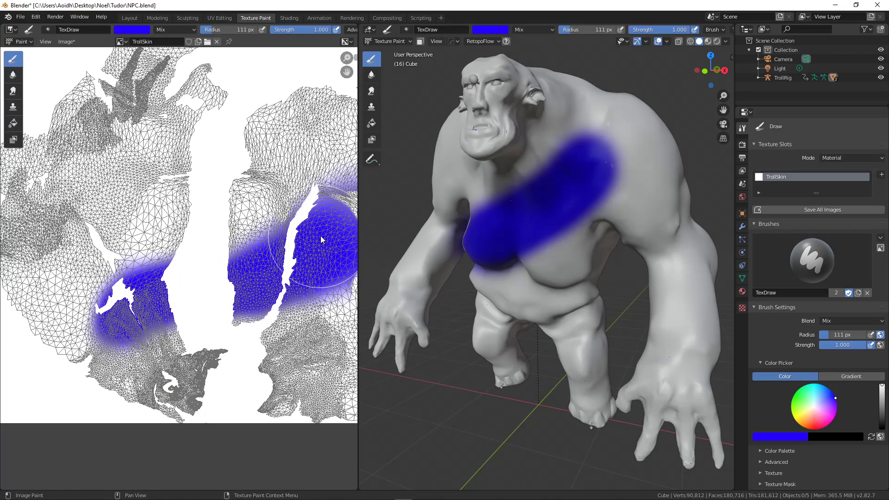
mouse_move(468, 258)
middle_mouse_down()
mouse_move(521, 257)
mouse_move(647, 227)
mouse_move(628, 225)
mouse_move(616, 198)
mouse_move(597, 244)
mouse_move(569, 234)
middle_mouse_up()
scroll(283, 244, "down", 2)
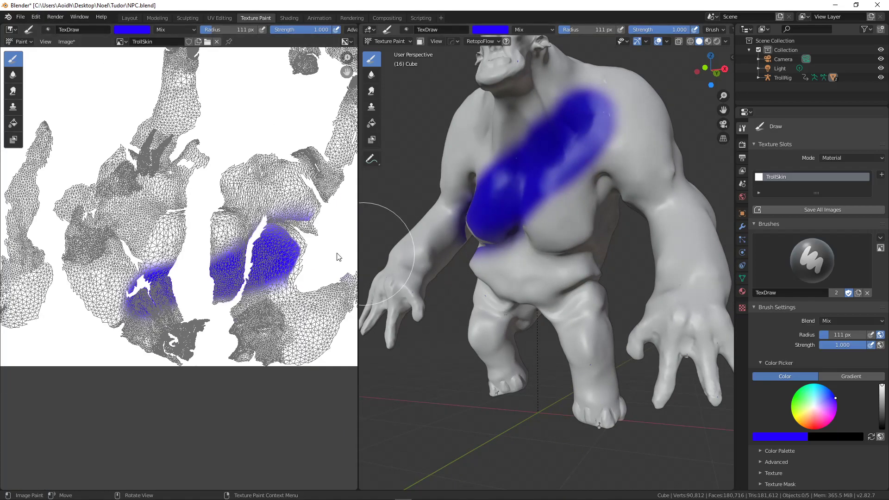
scroll(169, 241, "up", 5)
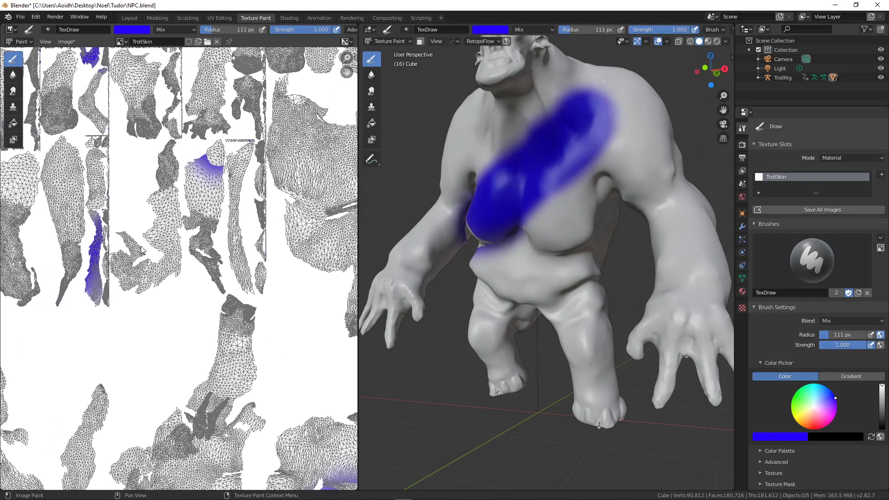
scroll(506, 268, "up", 2)
mouse_move(507, 268)
middle_mouse_down()
mouse_move(558, 246)
mouse_move(507, 261)
middle_mouse_up()
Undo the blue paint on the chest and set the brush color to near-white.
key("ctrl+z")
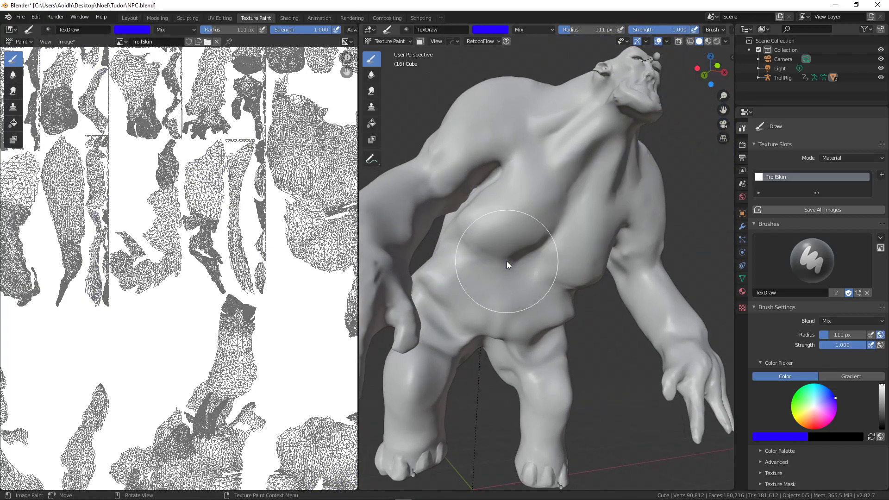
mouse_move(507, 261)
middle_mouse_down()
mouse_move(522, 200)
mouse_move(569, 246)
mouse_move(551, 249)
mouse_move(543, 224)
mouse_move(569, 227)
mouse_move(599, 261)
middle_mouse_up()
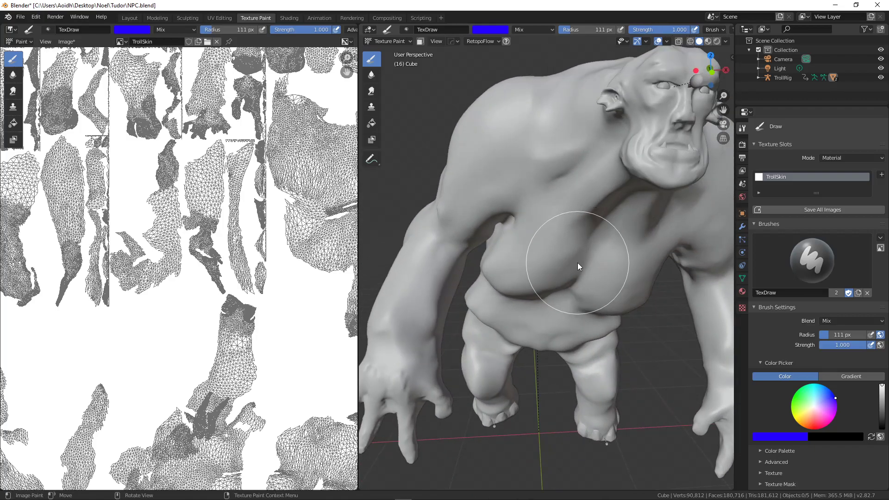
middle_click_drag(582, 313, 590, 304)
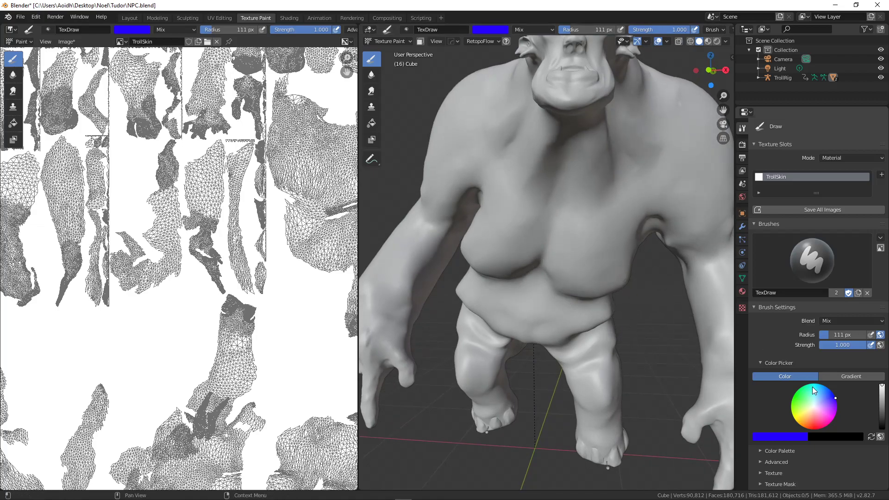
left_click(816, 405)
Expand the paint brush's Texture settings to show its texture slot, mapping, offset and size options.
scroll(818, 426, "down", 4)
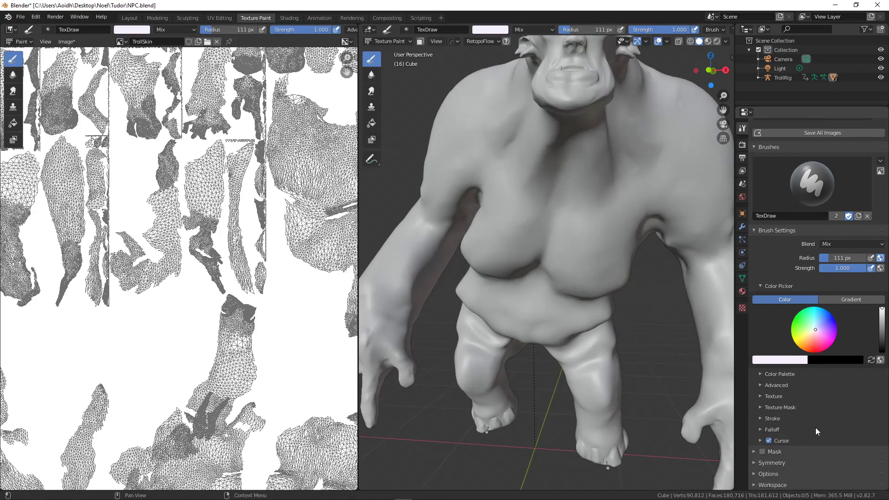
left_click(765, 397)
scroll(809, 412, "down", 6)
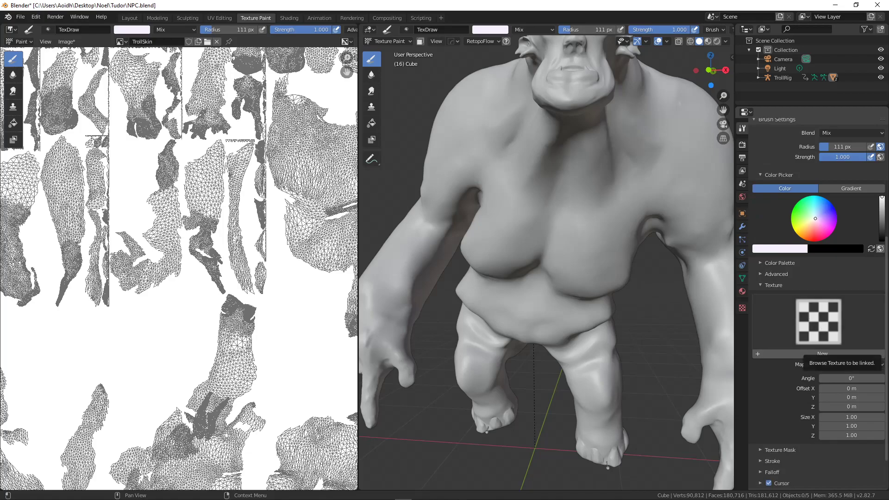
Switch to the web browser and look at the 3D Textures site as a source of seamless textures.
key("alt+Tab")
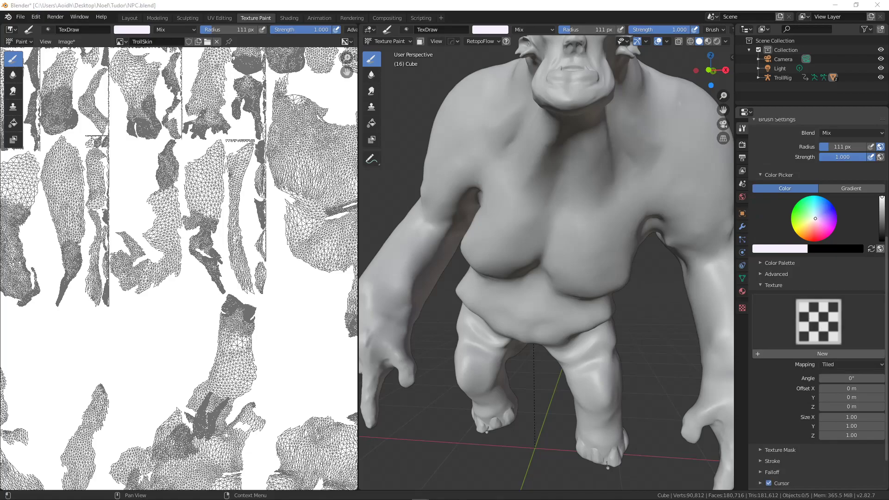
left_click_drag(888, 41, 217, 28)
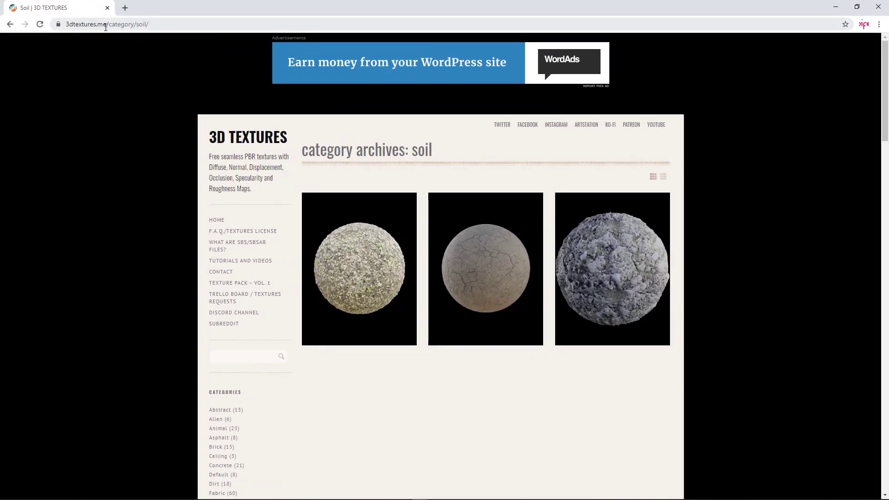
left_click(238, 138)
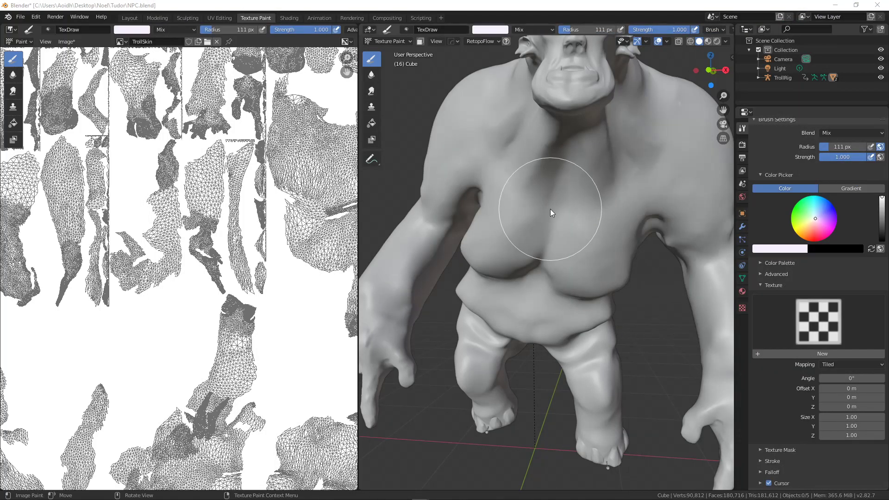
Create a new image texture for the Brush and name it dirtmap.
left_click(827, 318)
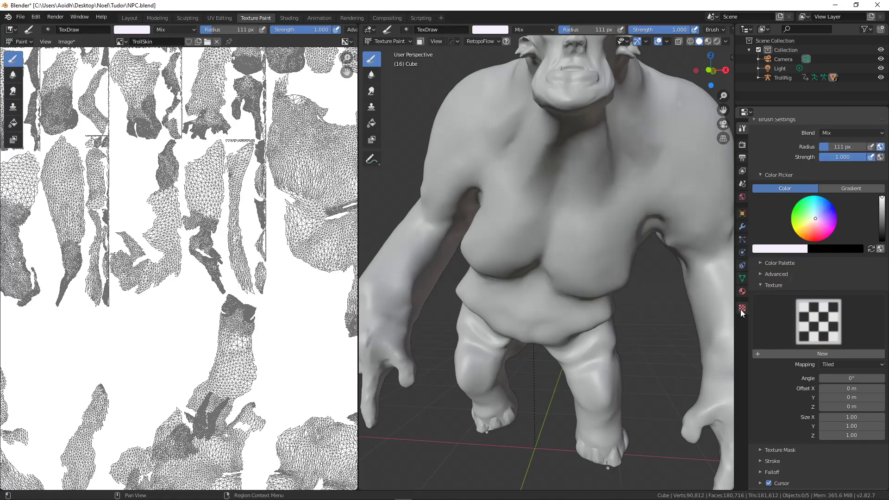
left_click(742, 308)
left_click(770, 125)
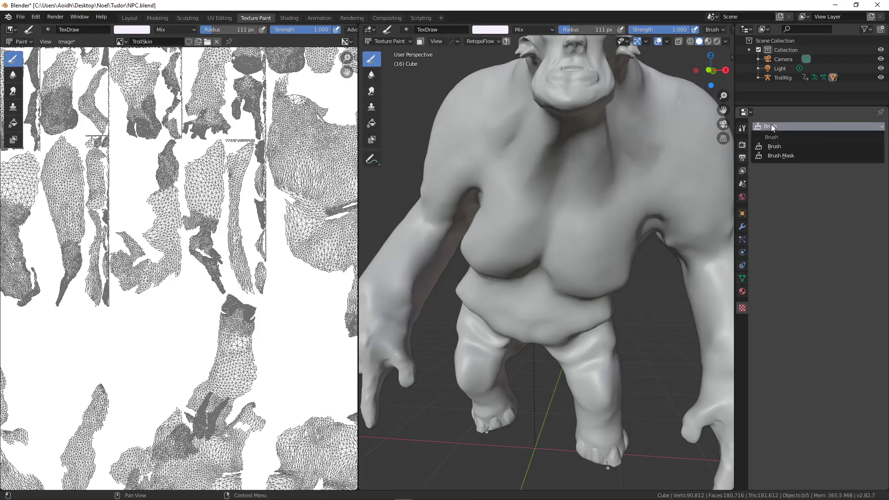
left_click(786, 147)
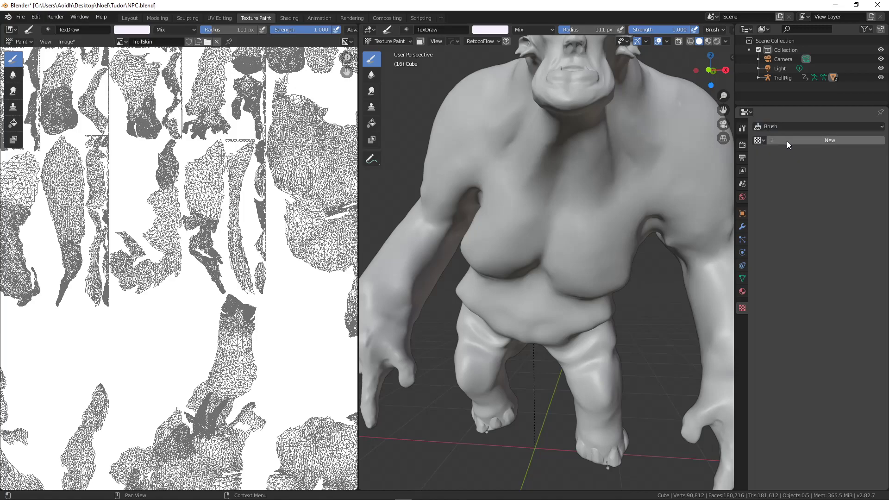
left_click(799, 140)
double_click(799, 142)
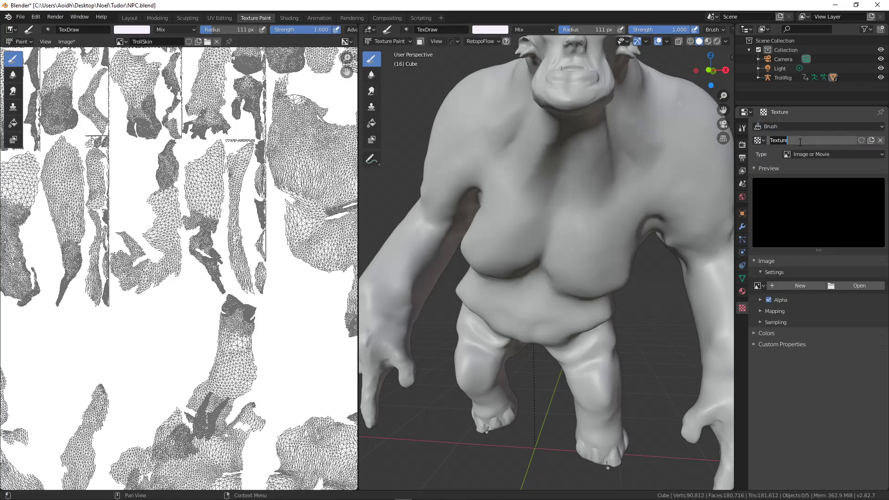
type("dirtmap")
key("Return")
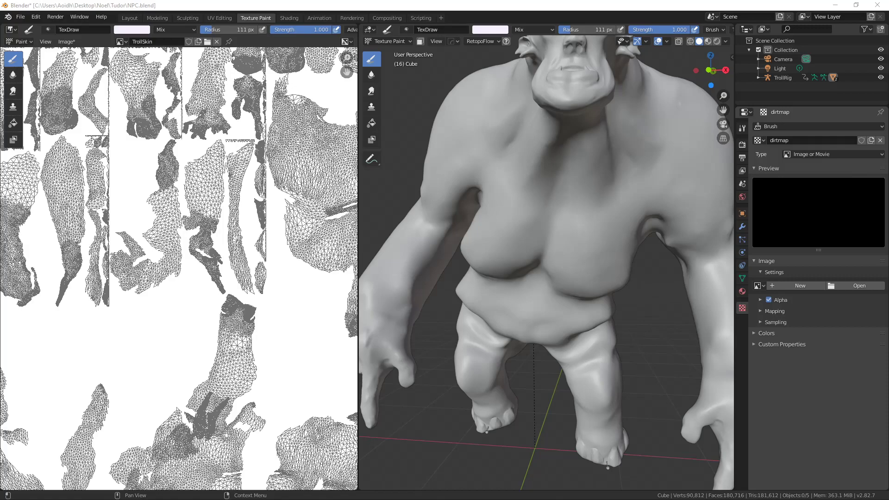
Load Ground_Dirt_005_COLOR.JPG from the Ground_Dirt_005_SD textures folder as the dirtmap texture's image.
left_click_drag(888, 88, 344, 66)
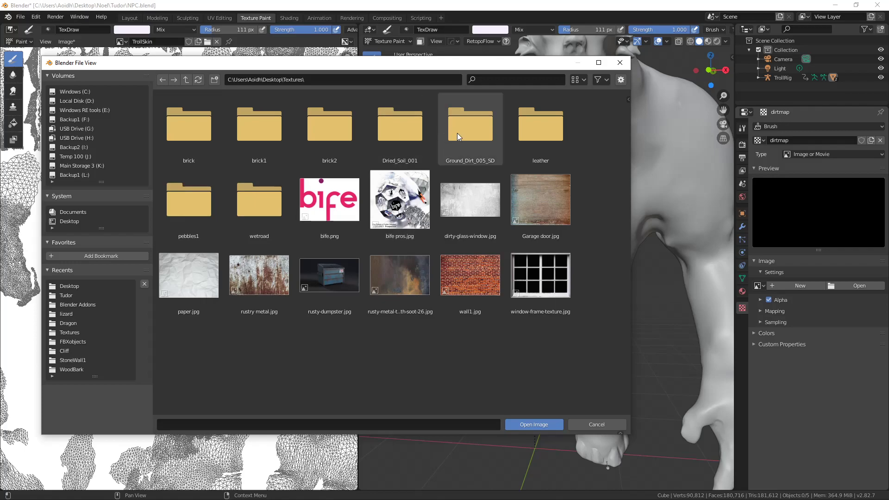
double_click(483, 125)
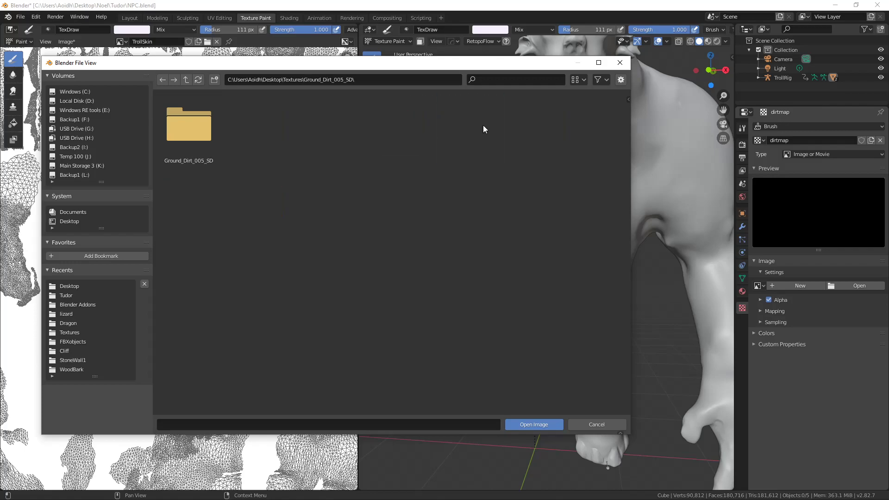
double_click(199, 137)
left_click(186, 126)
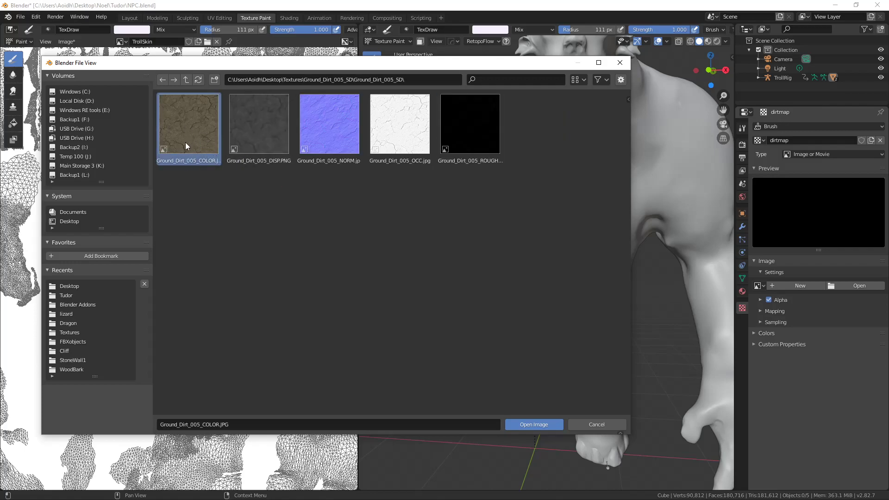
left_click(534, 425)
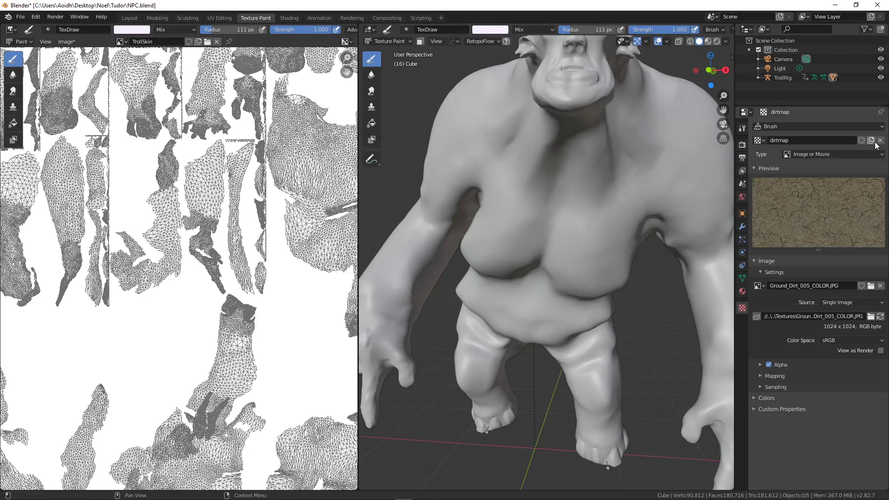
Duplicate the dirtmap brush texture and rename the copy lumps.
middle_click_drag(532, 283, 699, 155)
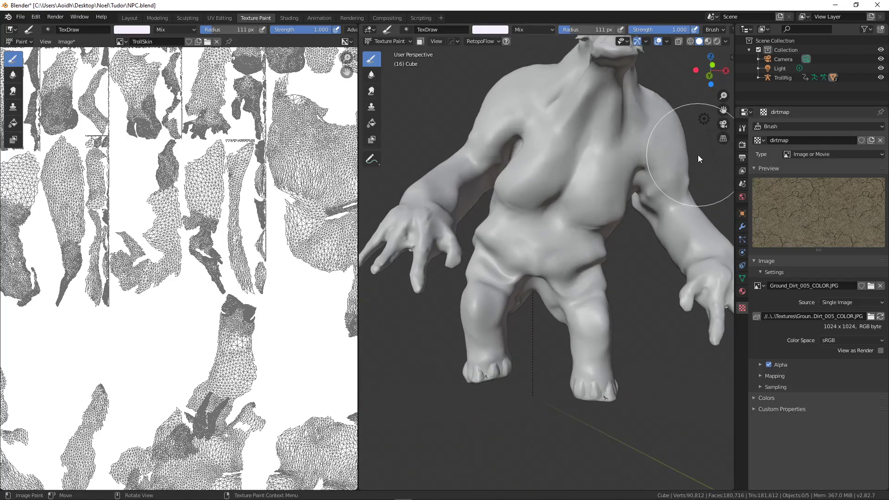
left_click(871, 140)
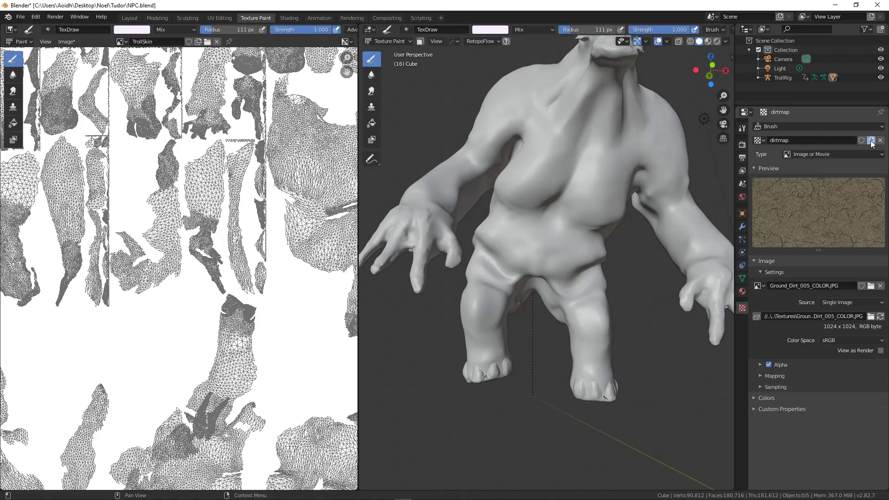
left_click(807, 141)
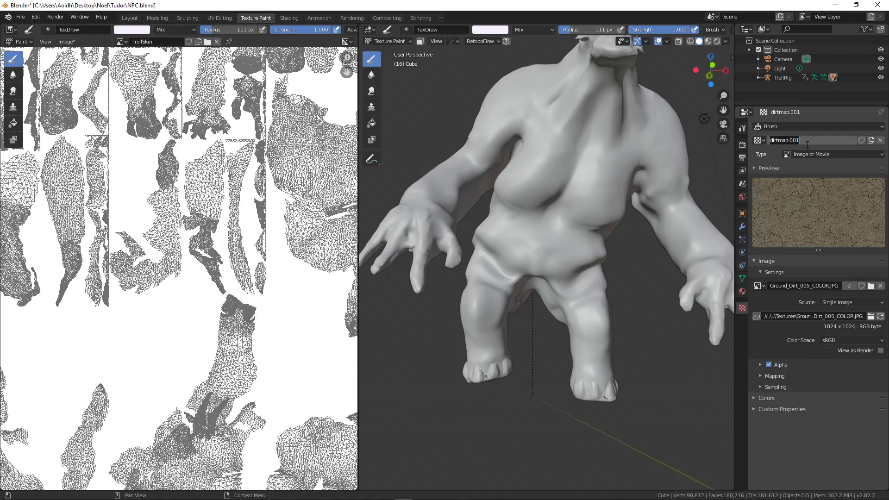
type("lumps")
key("Return")
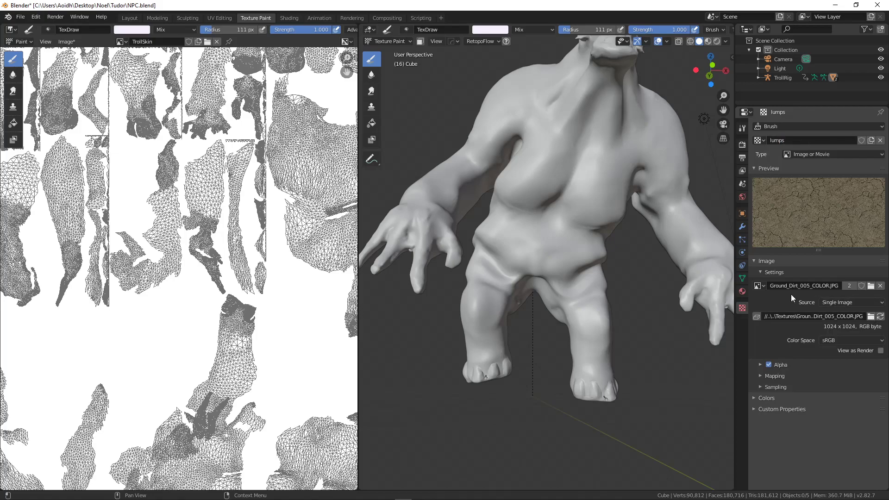
Replace the lumps texture's image with Pebbles_016_baseColor.jpg from the pebbles1 textures folder.
left_click(870, 286)
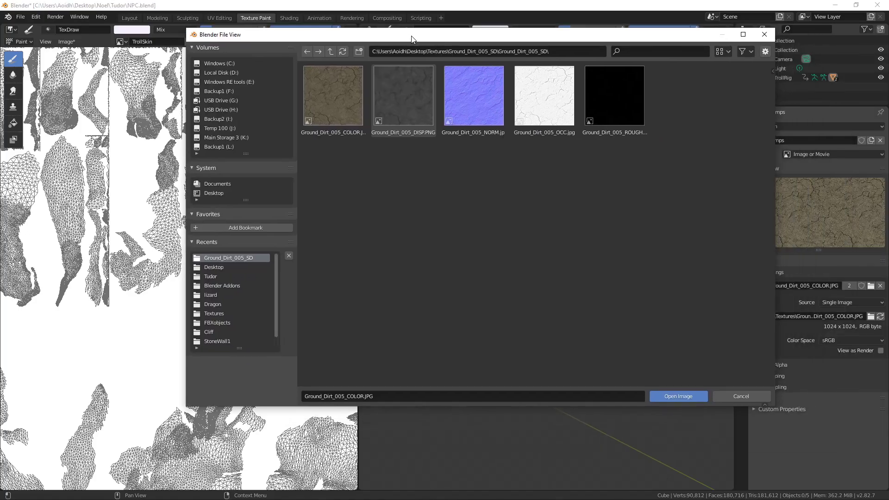
left_click(330, 52)
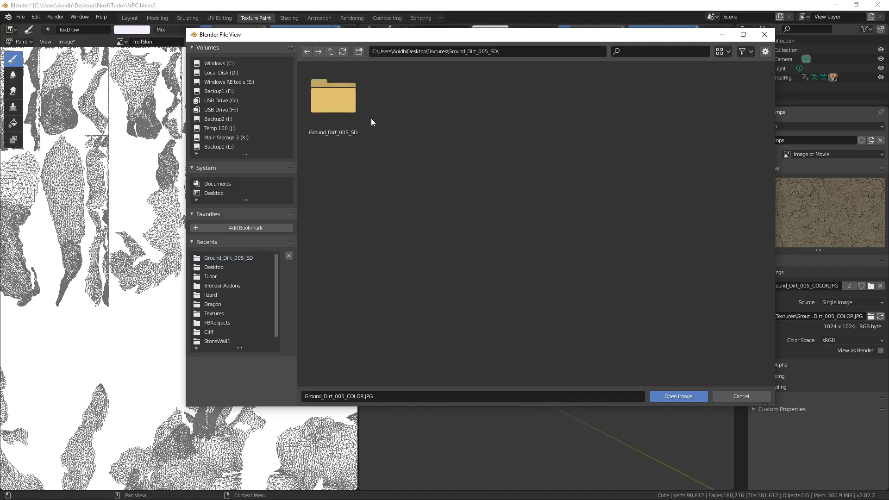
left_click(331, 52)
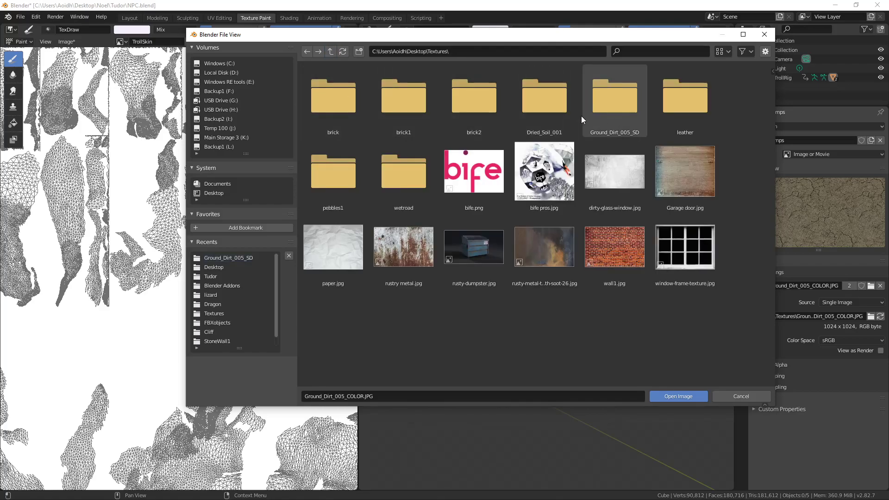
double_click(331, 177)
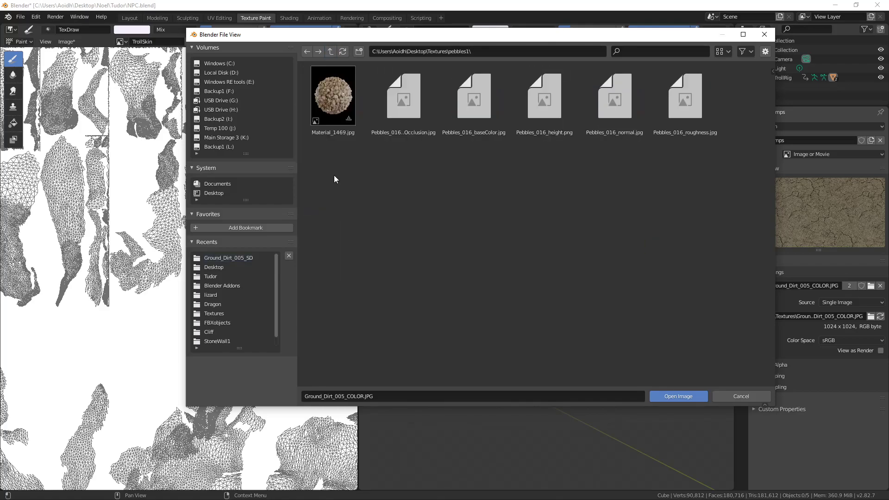
left_click(471, 103)
left_click(677, 396)
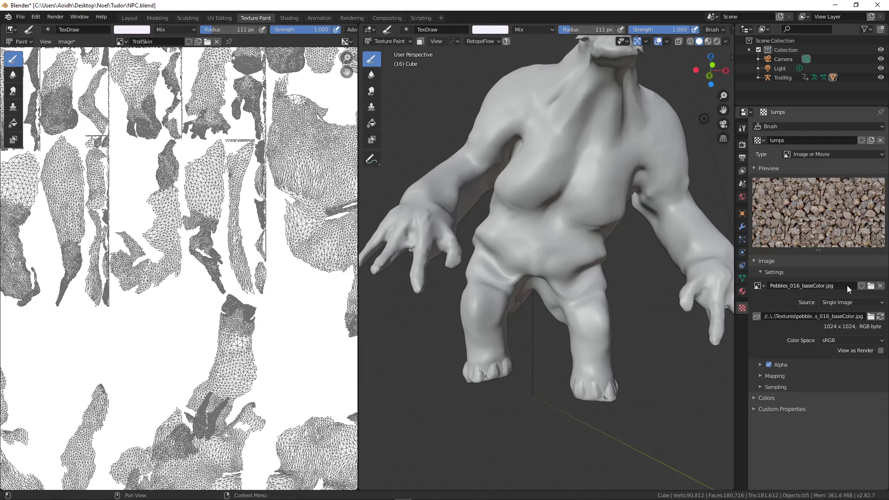
Duplicate the lumps brush texture and rename the copy lumps2.
left_click(870, 140)
double_click(824, 141)
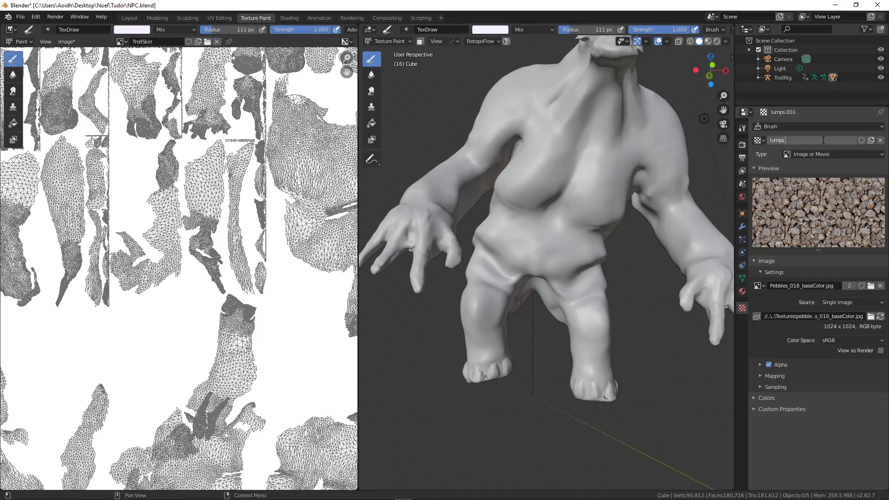
type("2")
key("Return")
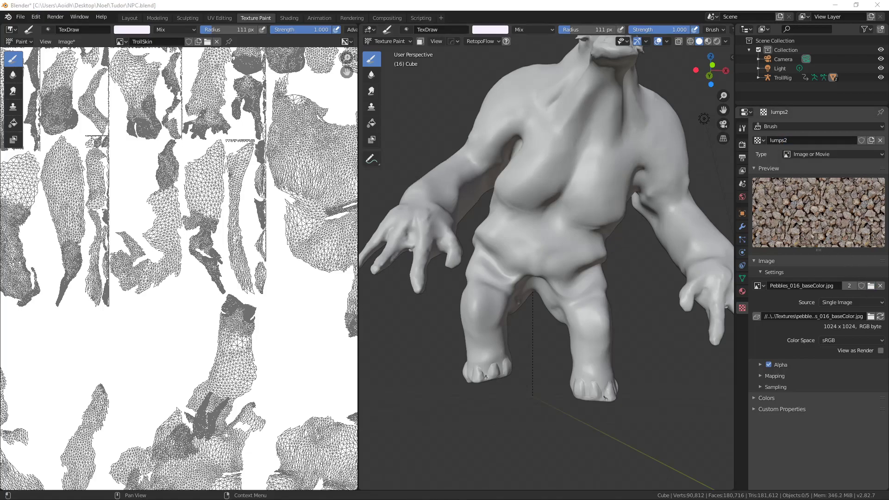
Replace the lumps2 texture's image with Dried_Soil_001_COLOR.jpg from the Dried_Soil_001 textures folder.
left_click(871, 286)
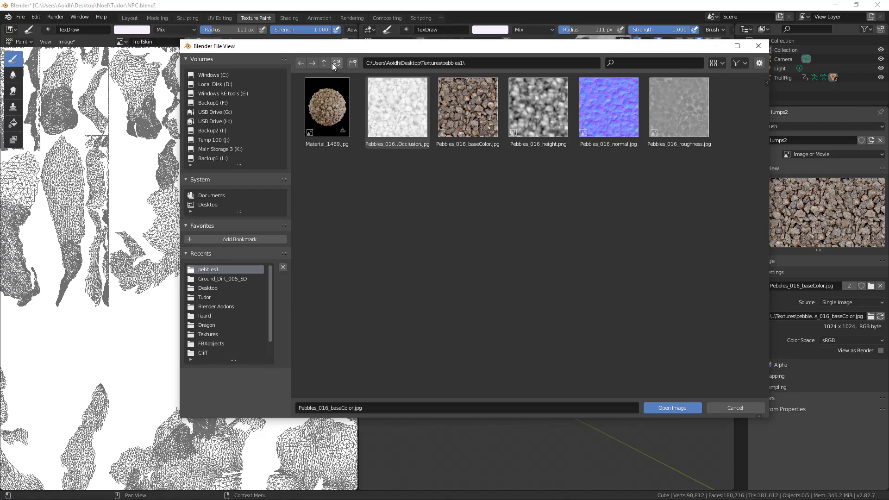
left_click(325, 63)
left_click(325, 63)
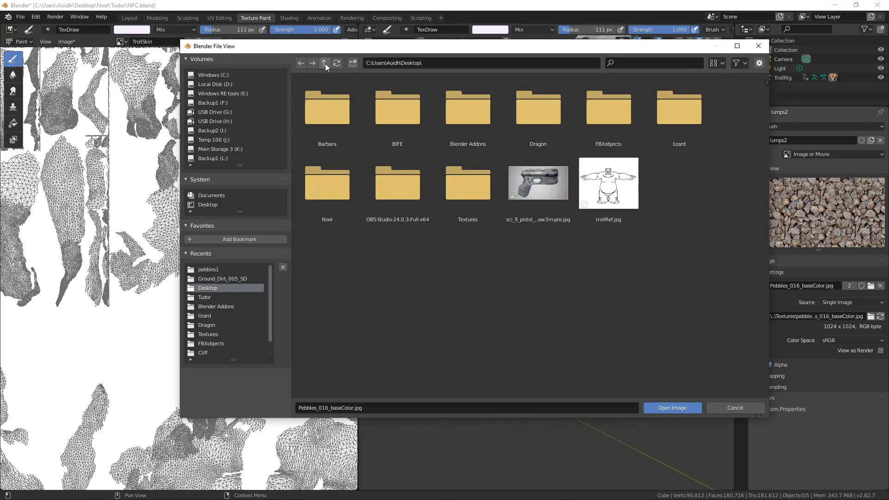
double_click(479, 184)
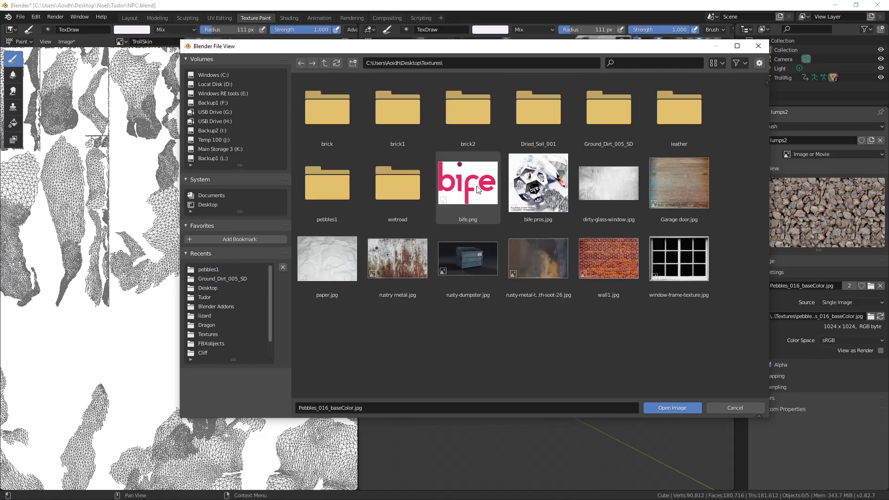
double_click(617, 123)
double_click(357, 108)
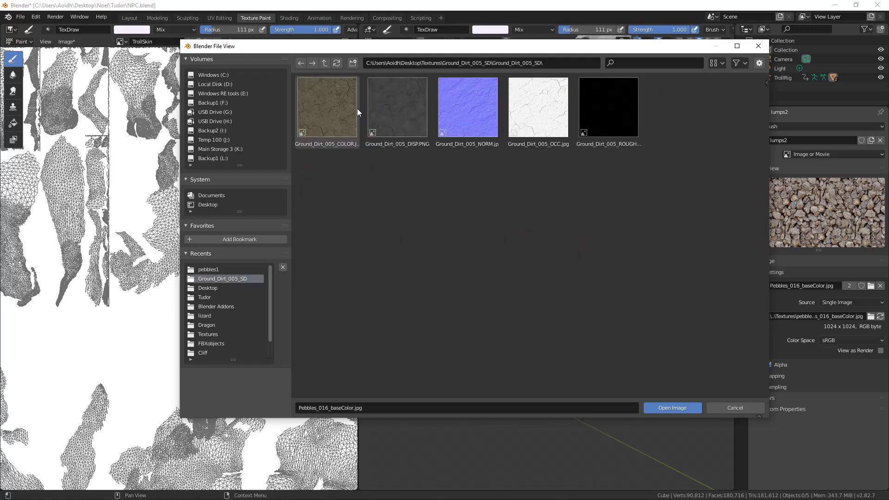
left_click(325, 63)
left_click(324, 63)
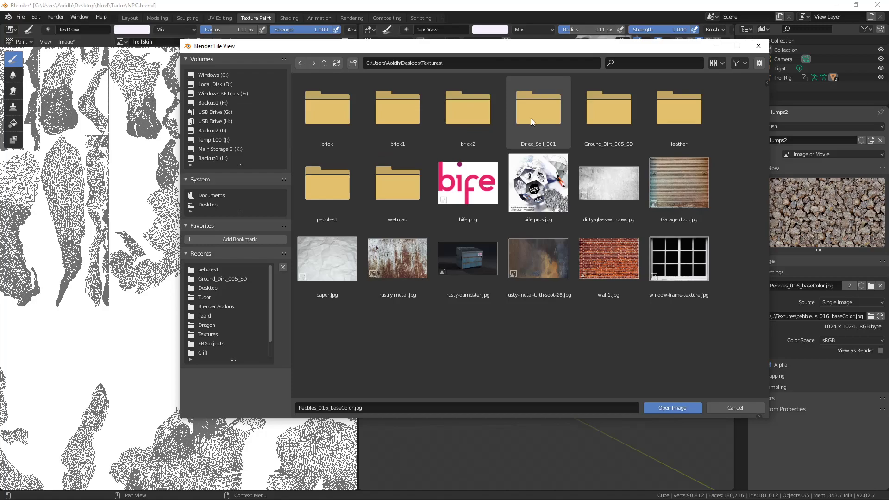
double_click(539, 119)
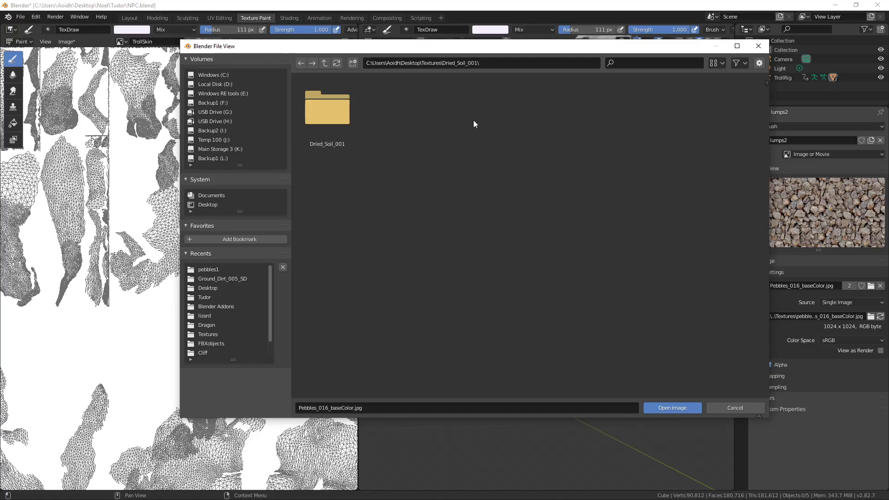
double_click(343, 108)
left_click(329, 103)
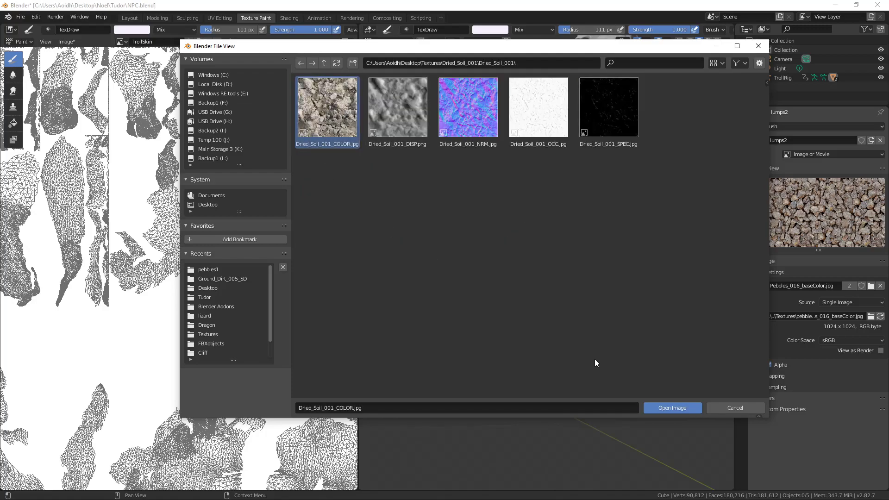
left_click(664, 407)
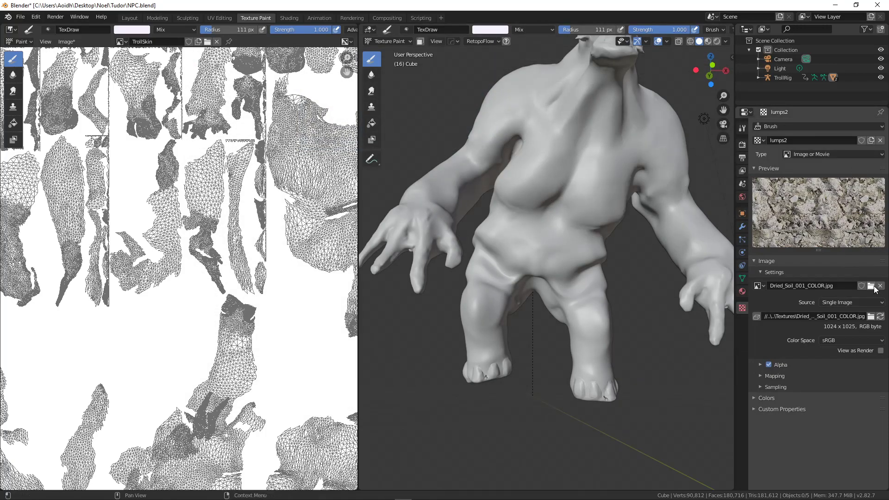
Duplicate the lumps2 brush texture and rename the copy skin.
left_click(871, 140)
left_click(824, 139)
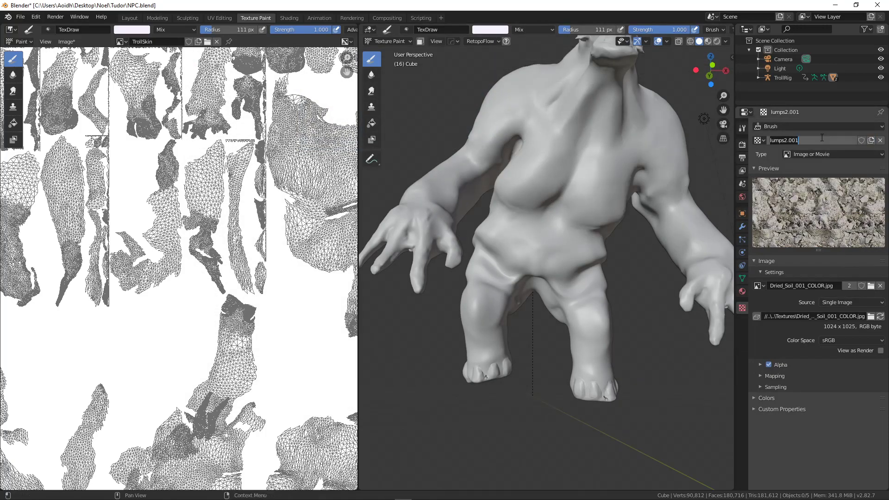
type("skin")
key("Return")
Replace the skin texture's image with Leather_006_COLOR.jpg from the leather textures folder.
left_click(871, 286)
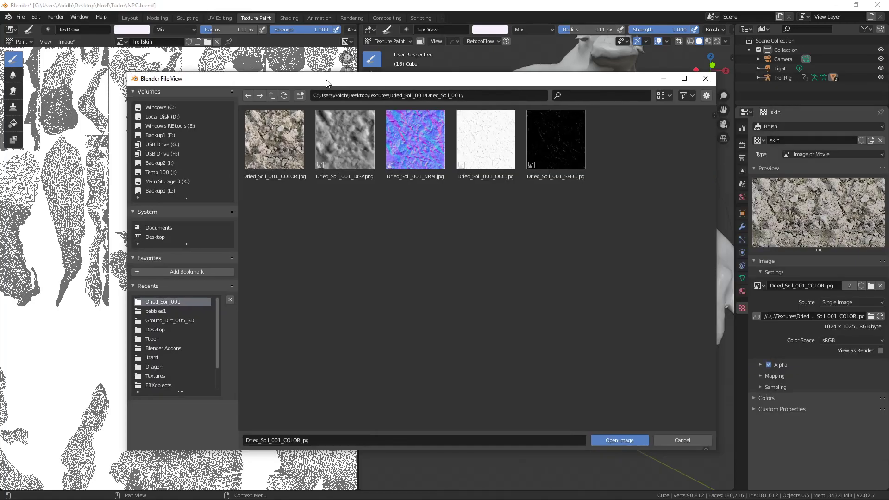
left_click(246, 100)
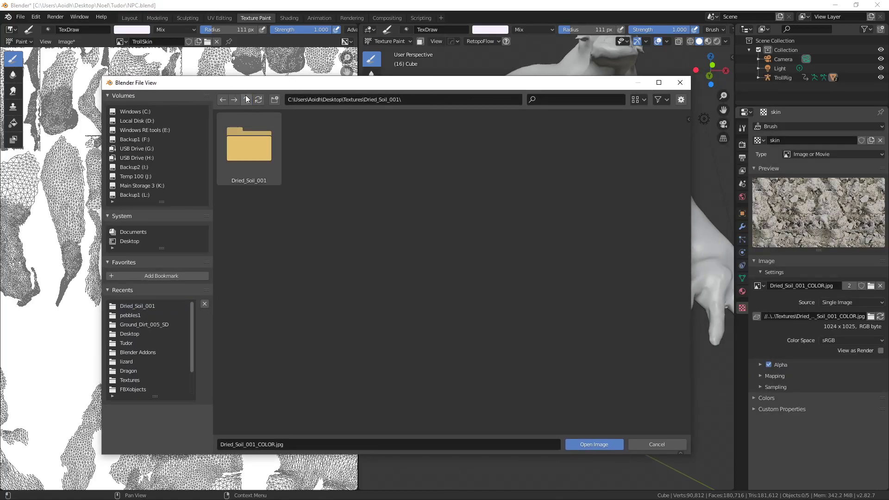
left_click(247, 100)
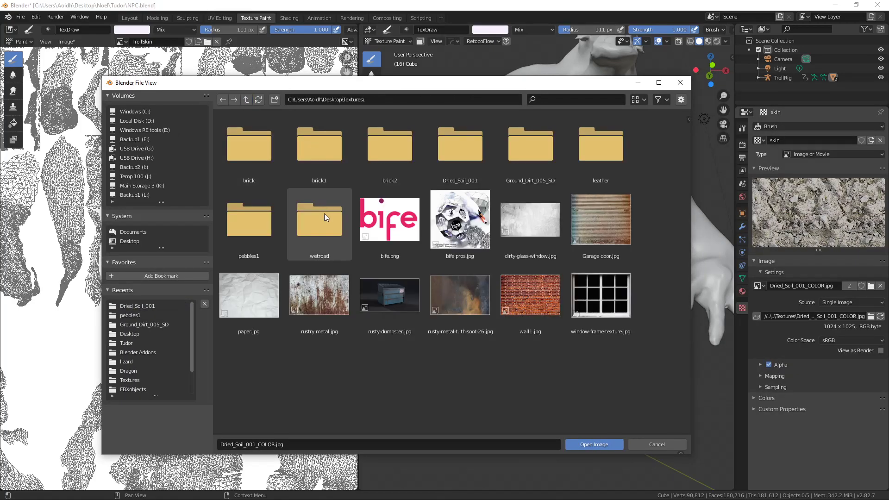
left_click(595, 163)
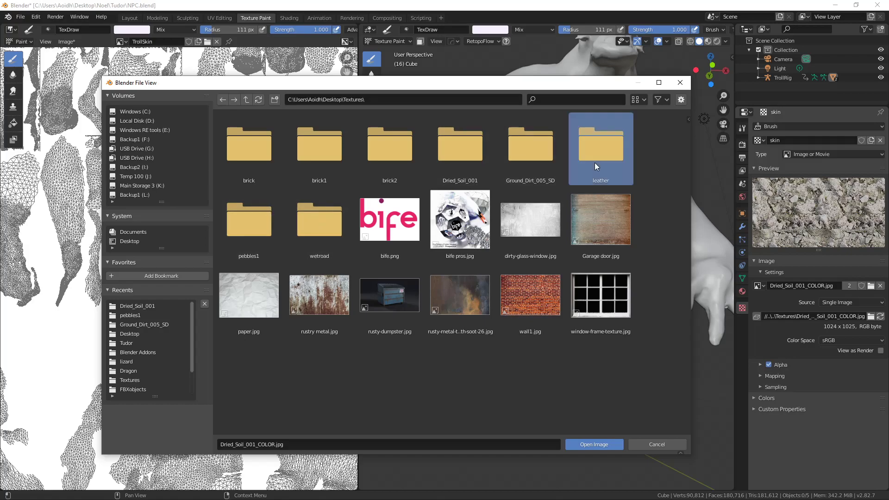
left_click(254, 126)
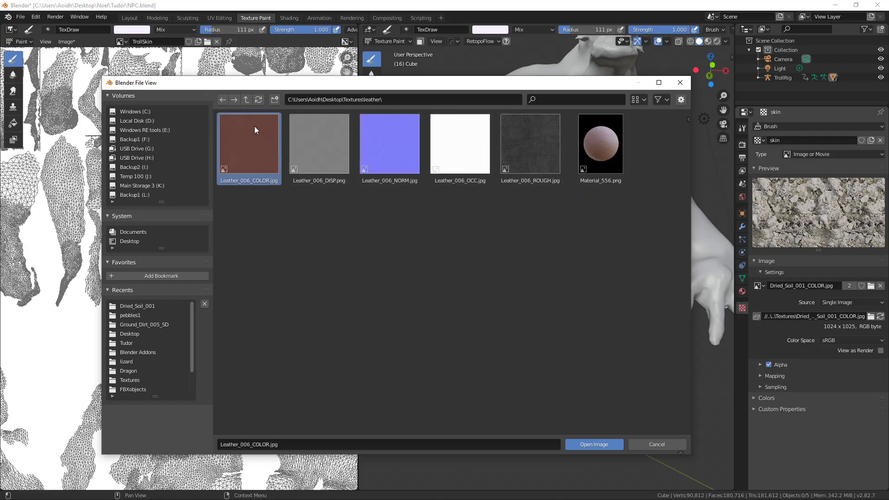
left_click(593, 444)
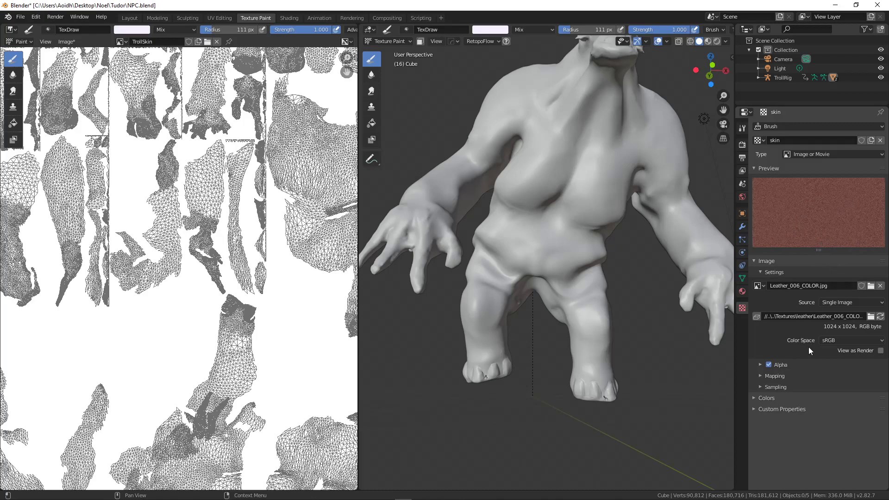
Increase the TexDraw brush radius to 145 px.
scroll(624, 210, "down", 3)
middle_click_drag(623, 210, 552, 232)
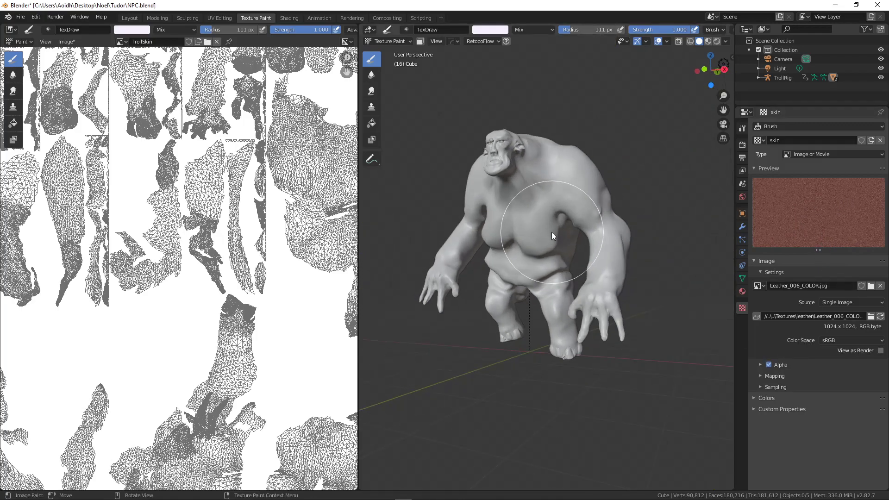
scroll(551, 231, "up", 4)
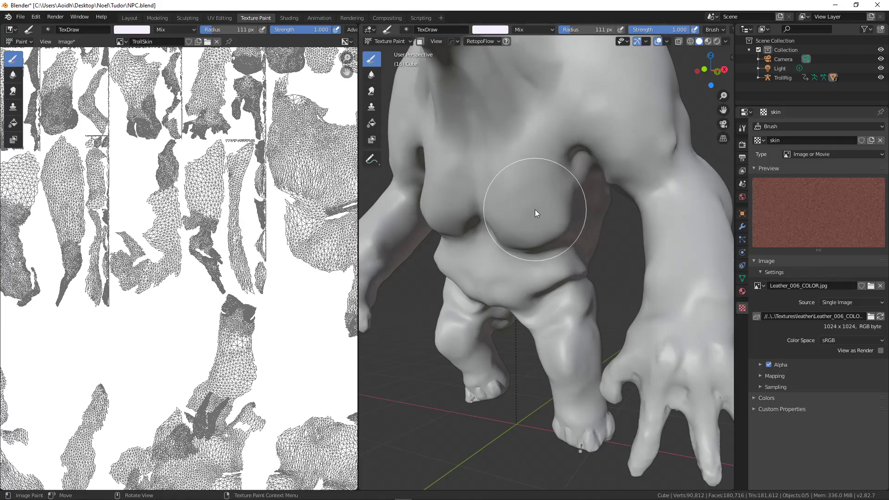
scroll(501, 240, "up", 2)
scroll(501, 240, "down", 2)
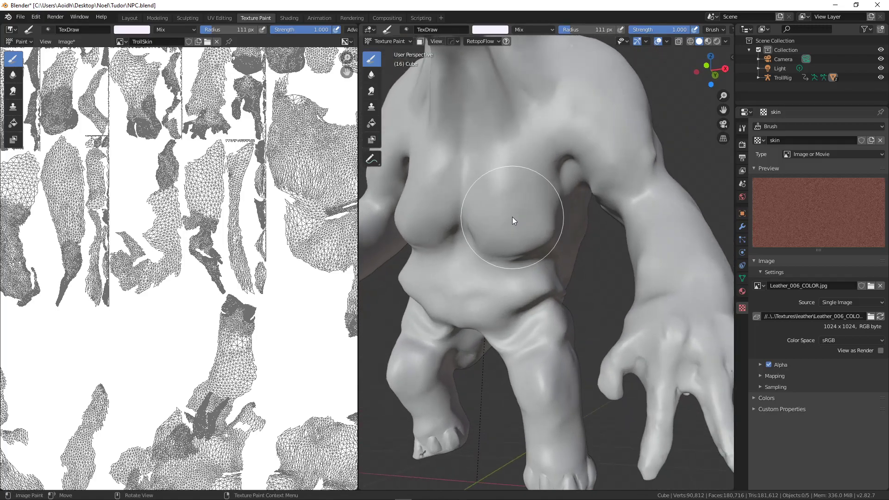
key("f")
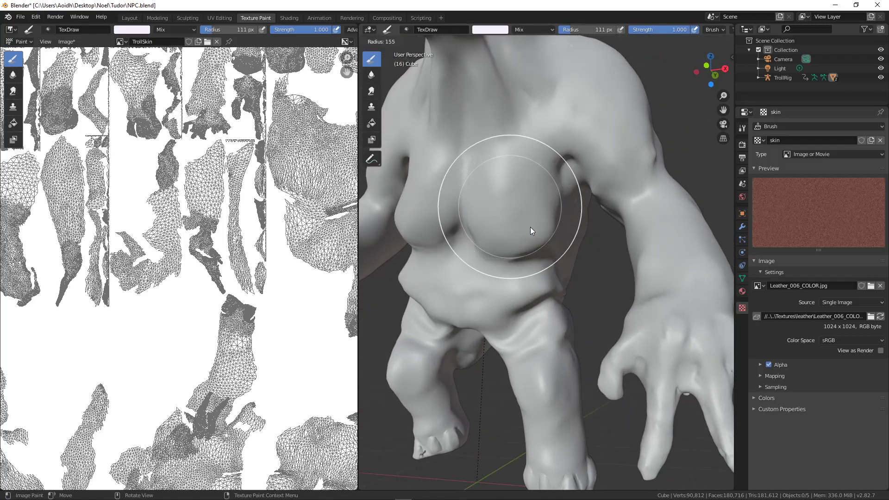
left_click(526, 224)
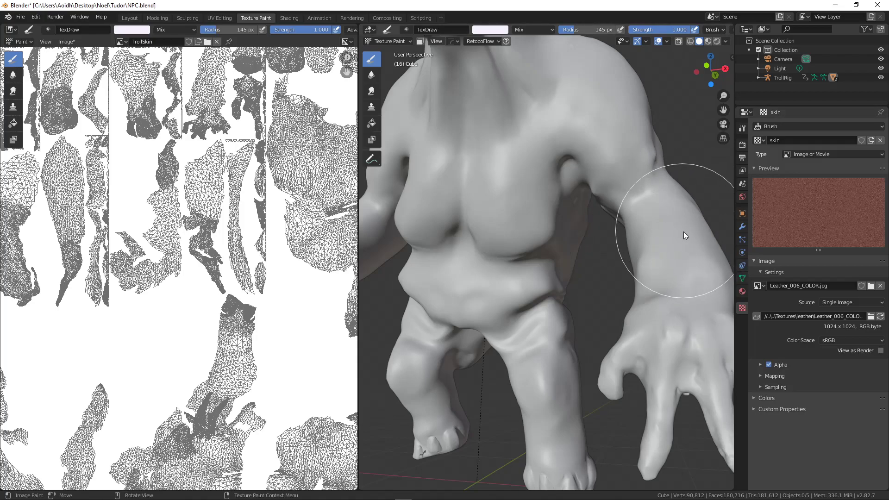
Show the TexDraw brush settings and choose skin as the brush's texture.
left_click(743, 129)
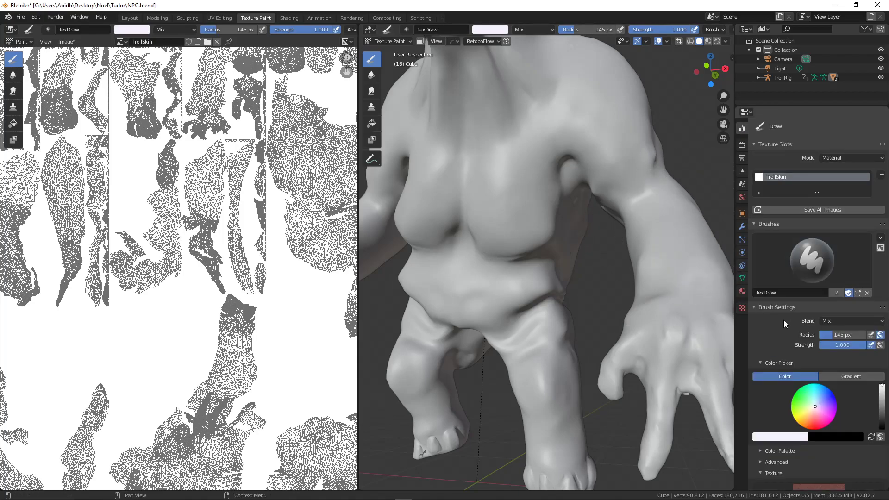
scroll(797, 371, "down", 6)
left_click(820, 376)
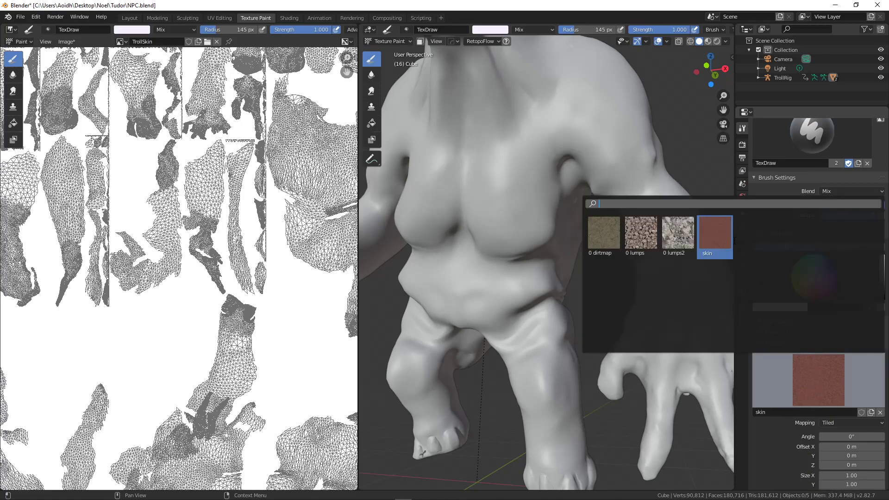
left_click(731, 240)
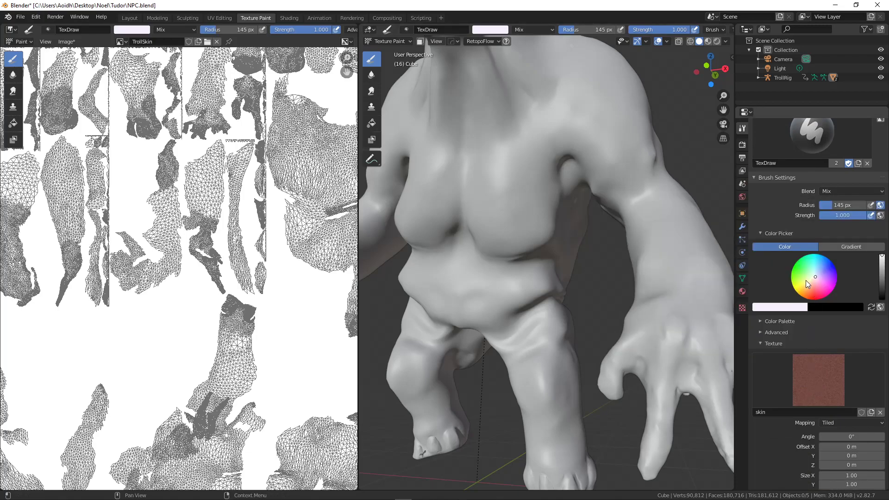
left_click(820, 135)
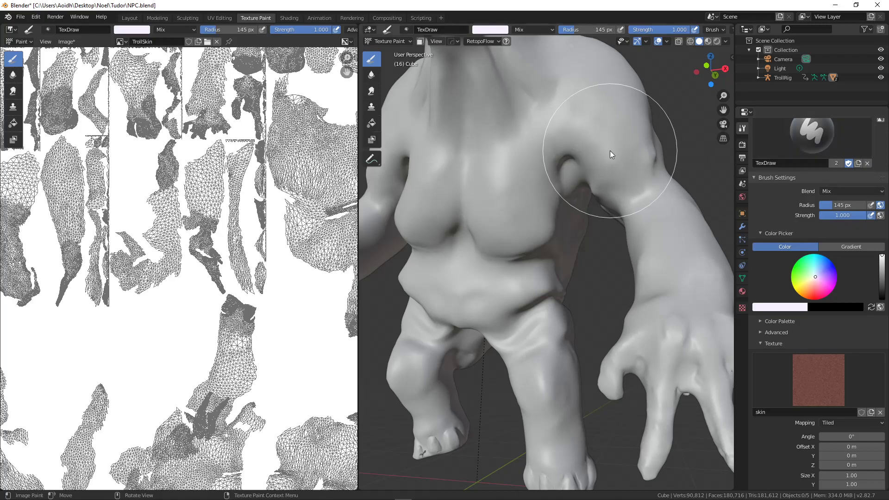
Switch the 3D viewport to Material Preview shading and enlarge the brush radius to 196 px.
key("f")
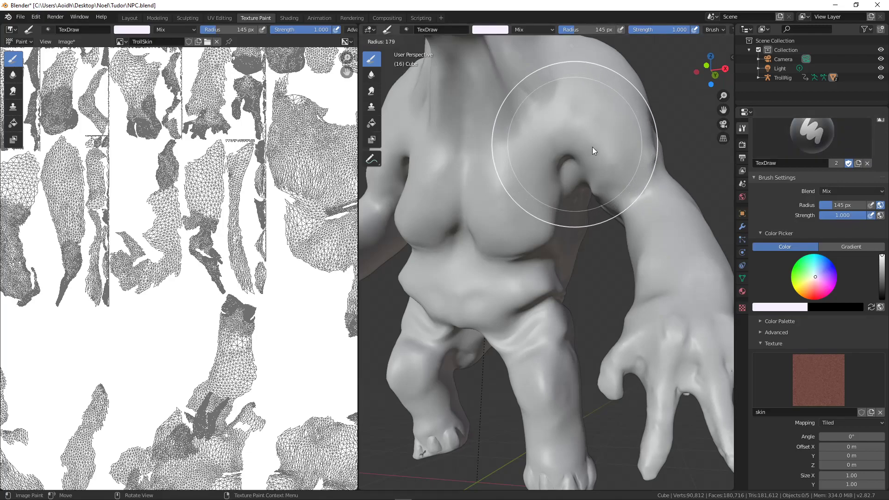
left_click(586, 146)
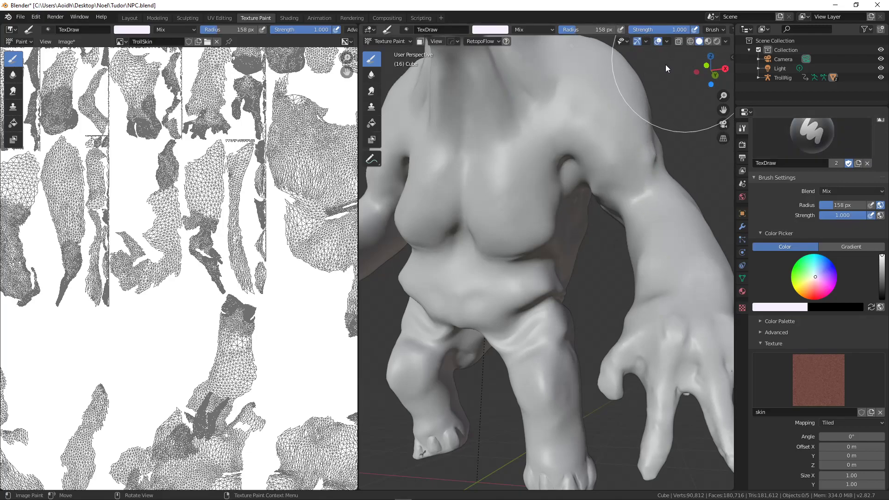
left_click(708, 41)
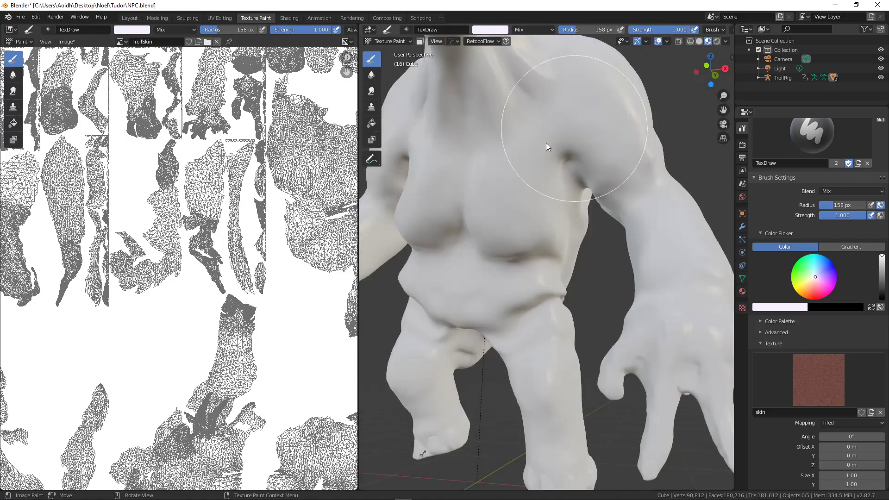
key("bracketright")
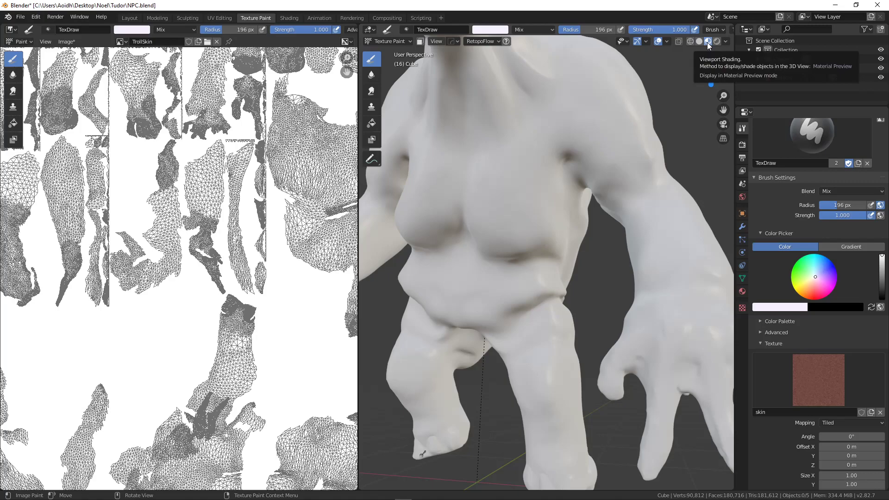
Paint the skin texture across the troll's belly and check the stroke on the TrollSkin image.
middle_click_drag(522, 174, 527, 237)
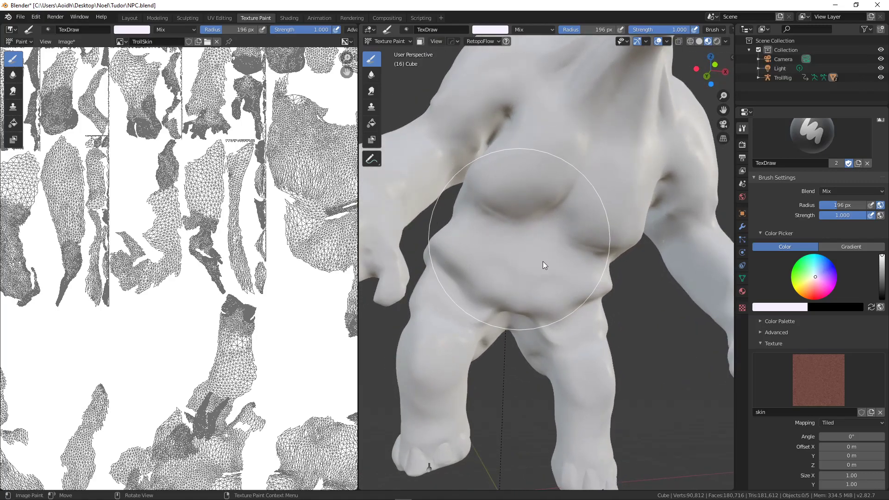
left_click_drag(562, 268, 591, 266)
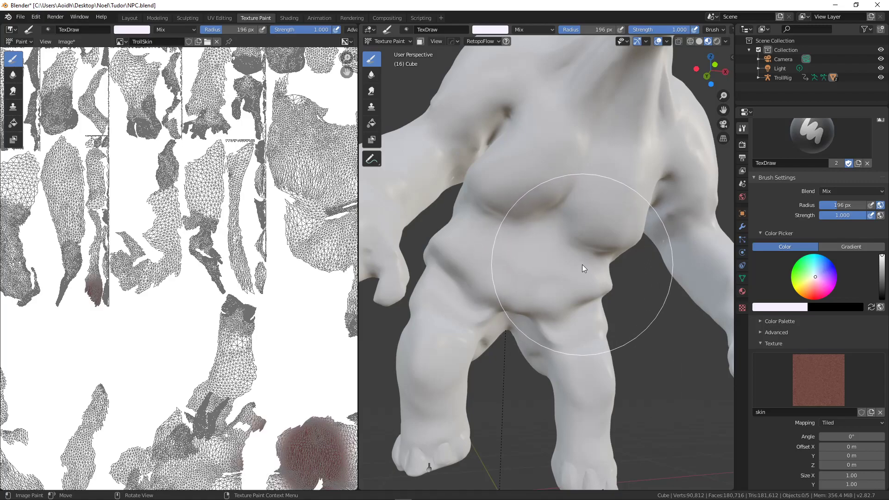
scroll(582, 265, "down", 5)
middle_click_drag(592, 266, 565, 279)
scroll(337, 340, "down", 3)
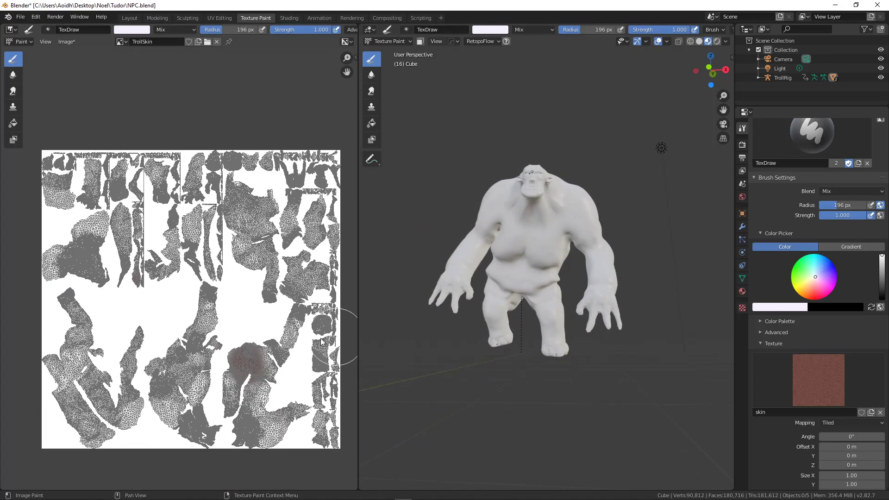
scroll(336, 340, "up", 5)
middle_click_drag(224, 256, 88, 238)
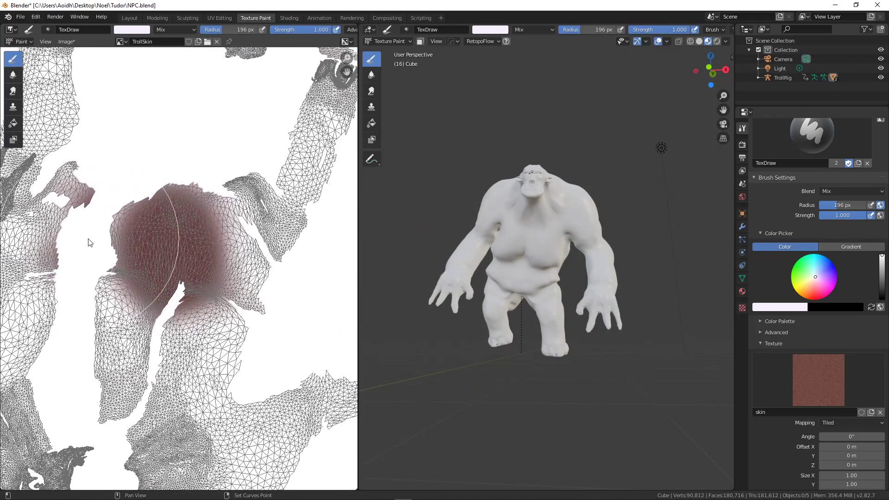
Try Rendered shading on the troll, and return the 3D viewport to Solid shading with its shading options displayed.
scroll(463, 254, "up", 5)
middle_click_drag(499, 256, 592, 348)
scroll(517, 240, "down", 6)
middle_click_drag(502, 258, 479, 298)
scroll(480, 298, "up", 5)
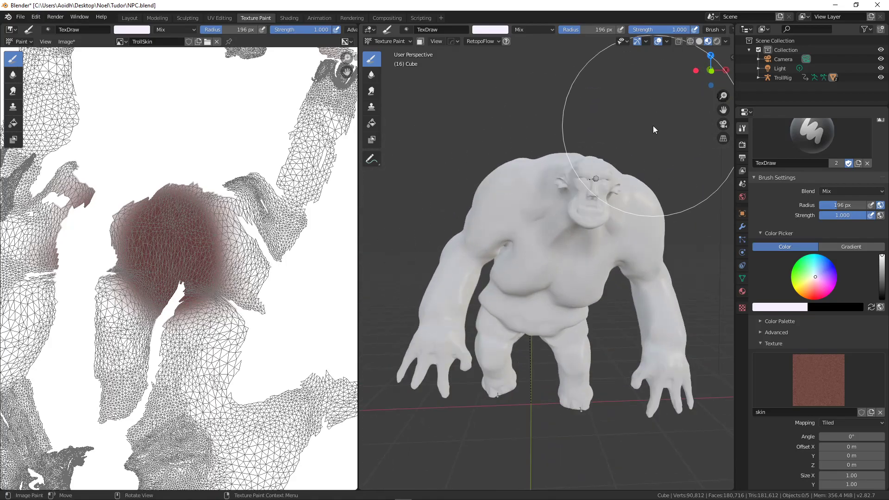
left_click(717, 41)
mouse_move(571, 255)
middle_mouse_down()
mouse_move(546, 237)
mouse_move(451, 231)
mouse_move(544, 237)
middle_mouse_up()
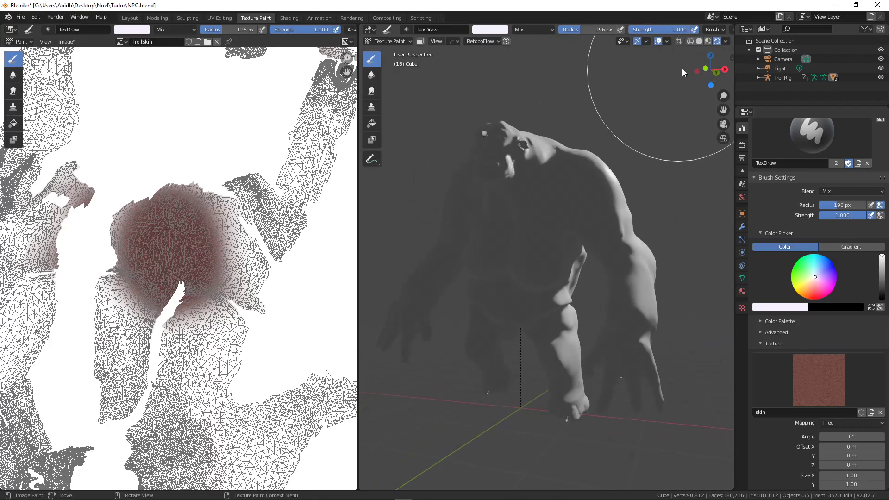
left_click(699, 41)
left_click(726, 41)
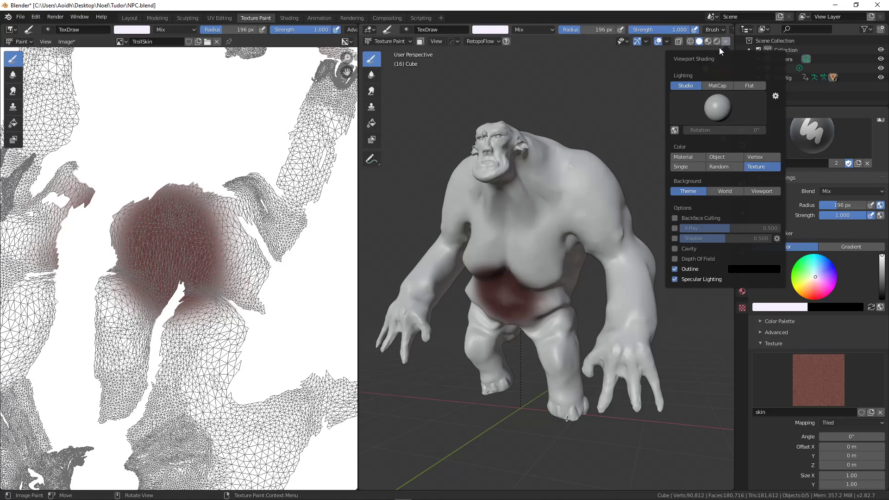
Paint the skin texture over one side of the troll's chest and across its belly to the waist.
mouse_move(518, 284)
middle_mouse_down()
mouse_move(540, 269)
mouse_move(542, 302)
middle_mouse_up()
scroll(546, 264, "up", 4)
middle_click_drag(541, 262, 542, 274)
scroll(543, 274, "up", 3)
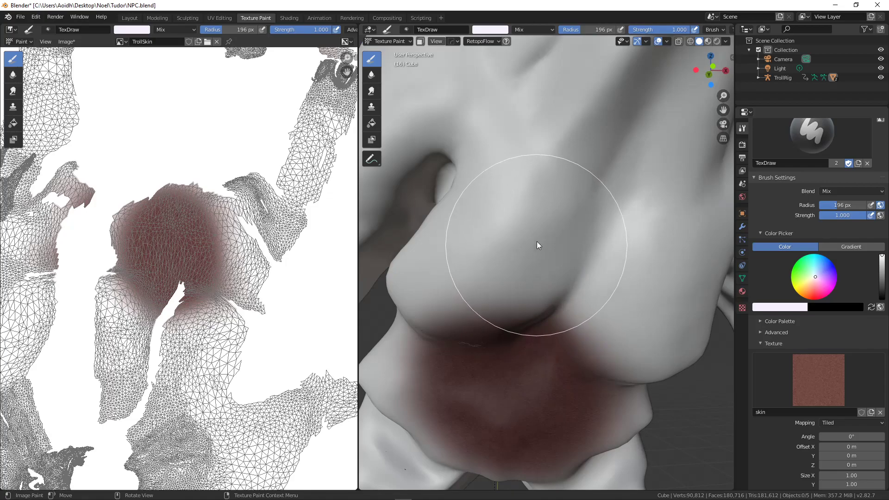
mouse_move(547, 213)
left_mouse_down()
mouse_move(441, 282)
mouse_move(549, 263)
mouse_move(596, 243)
left_mouse_up()
mouse_move(597, 242)
middle_mouse_down()
mouse_move(551, 230)
mouse_move(529, 211)
mouse_move(582, 200)
middle_mouse_up()
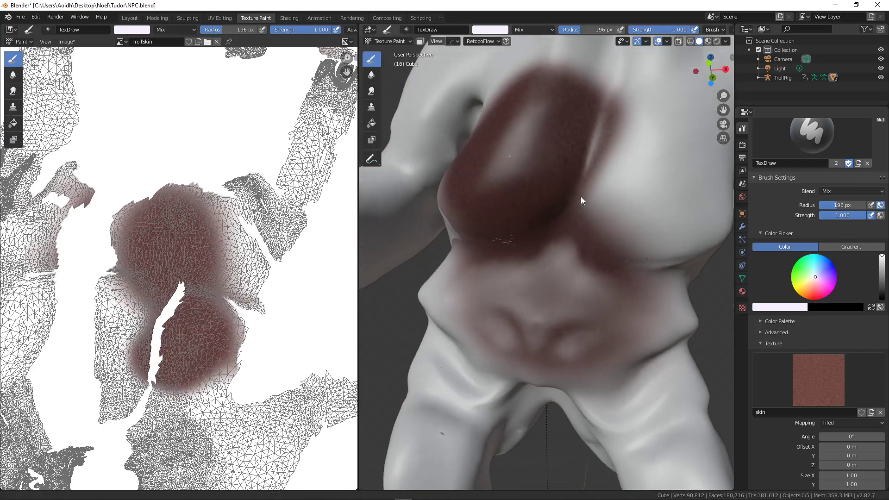
mouse_move(508, 240)
left_mouse_down()
mouse_move(481, 243)
mouse_move(518, 240)
left_mouse_up()
mouse_move(514, 260)
middle_mouse_down()
mouse_move(495, 269)
mouse_move(534, 263)
middle_mouse_up()
mouse_move(541, 300)
left_mouse_down()
mouse_move(548, 319)
mouse_move(545, 308)
left_mouse_up()
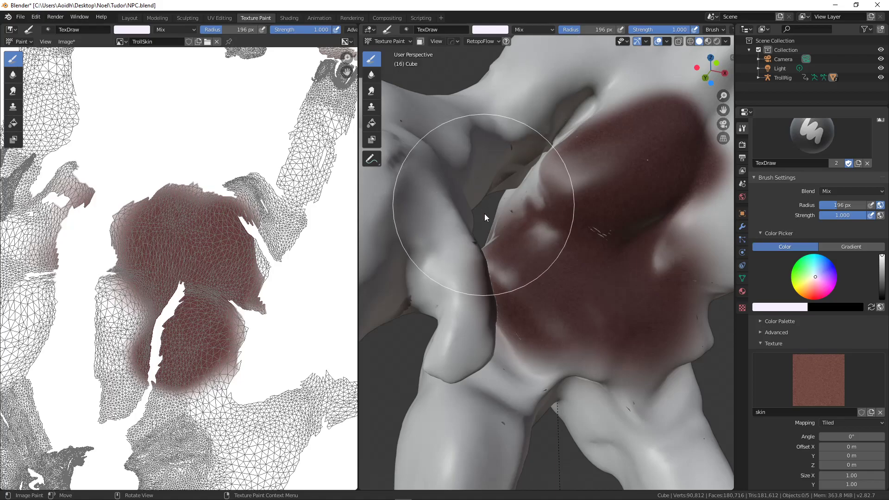
Paint the skin texture down the front of the troll's leg to the foot.
mouse_move(482, 276)
middle_mouse_down()
mouse_move(504, 257)
mouse_move(484, 179)
middle_mouse_up()
mouse_move(467, 109)
left_mouse_down()
mouse_move(468, 143)
mouse_move(518, 167)
mouse_move(445, 211)
mouse_move(423, 387)
mouse_move(377, 404)
mouse_move(440, 374)
left_mouse_up()
mouse_move(441, 374)
middle_mouse_down()
mouse_move(484, 384)
mouse_move(532, 333)
middle_mouse_up()
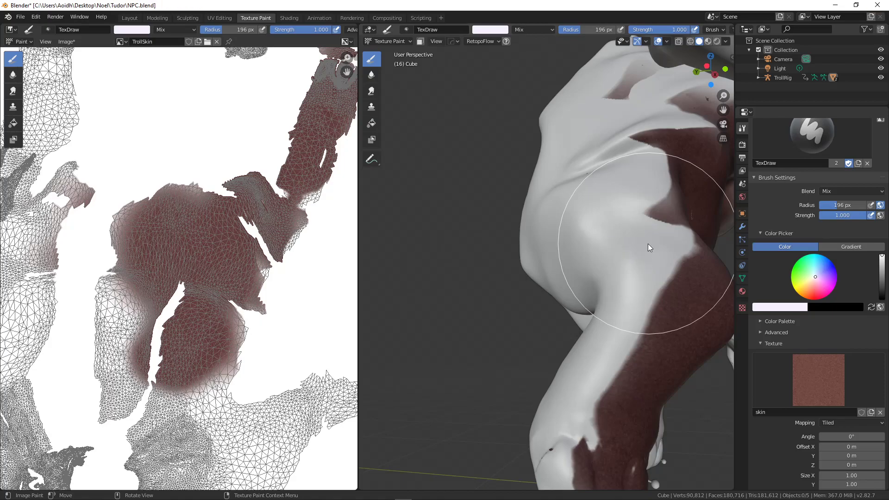
Paint the skin texture over the unpainted hip and outer side of the same leg.
left_click_drag(647, 246, 641, 254)
mouse_move(641, 254)
middle_mouse_down()
mouse_move(619, 263)
mouse_move(630, 274)
mouse_move(594, 255)
middle_mouse_up()
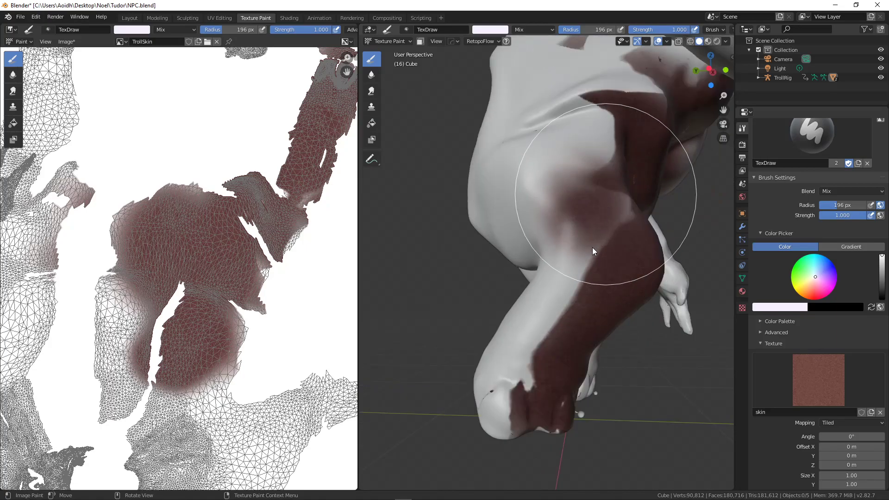
left_click_drag(581, 287, 577, 300)
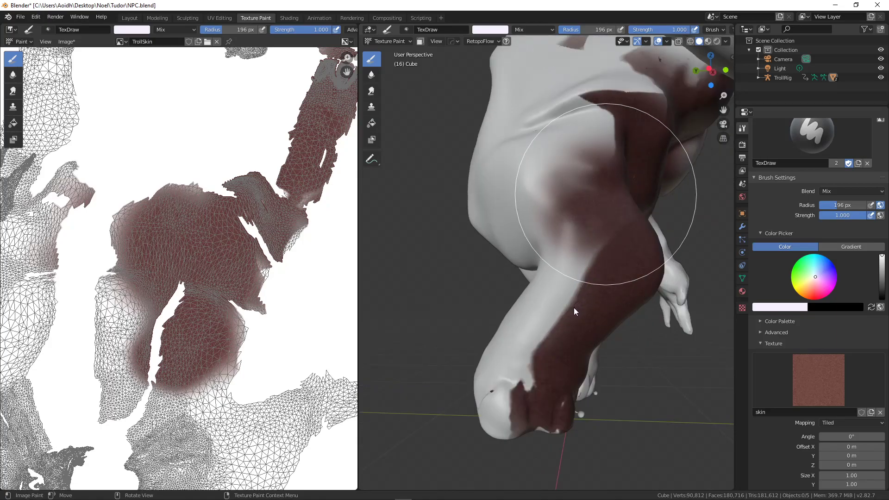
left_click(584, 251)
mouse_move(568, 252)
middle_mouse_down()
mouse_move(579, 274)
mouse_move(557, 235)
middle_mouse_up()
scroll(559, 250, "up", 4)
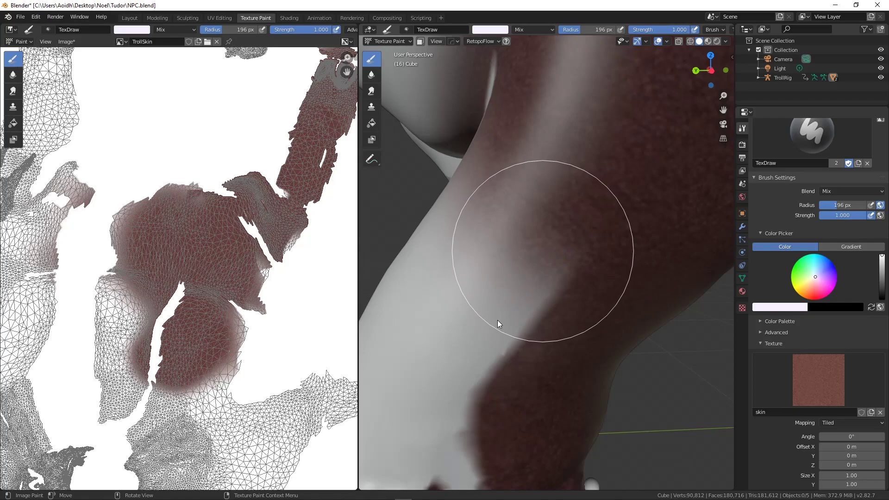
mouse_move(497, 320)
left_mouse_down()
mouse_move(490, 339)
mouse_move(496, 318)
left_mouse_up()
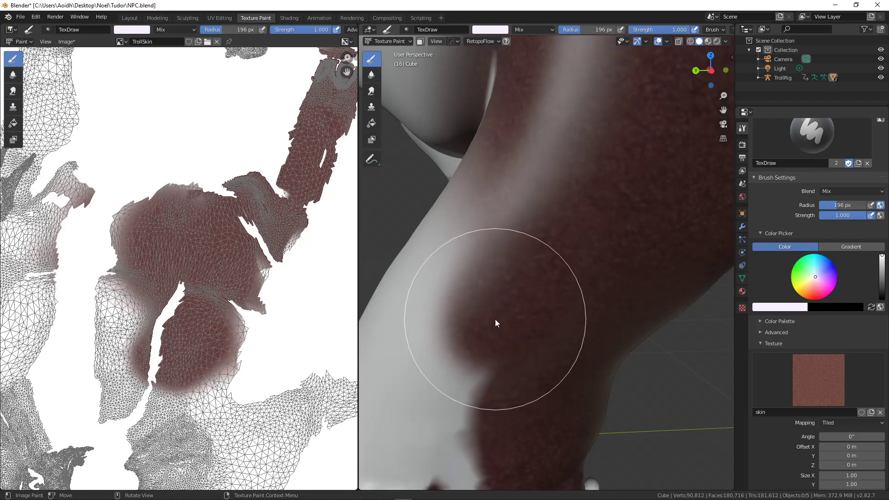
Set the brush radius to 258 px and view the whole troll from the front side.
key("f")
left_click(536, 320)
scroll(535, 316, "down", 6)
mouse_move(535, 317)
middle_mouse_down()
mouse_move(556, 295)
mouse_move(551, 275)
middle_mouse_up()
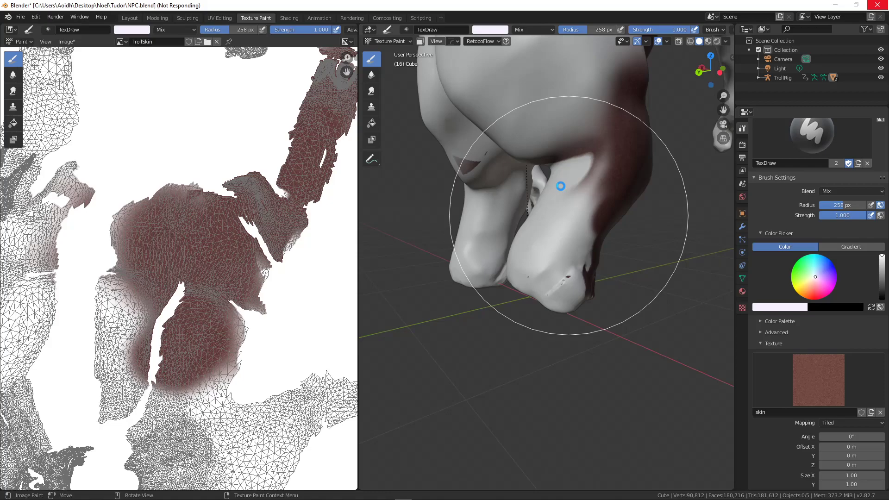
middle_click_drag(531, 266, 577, 250)
middle_click_drag(576, 212, 526, 196)
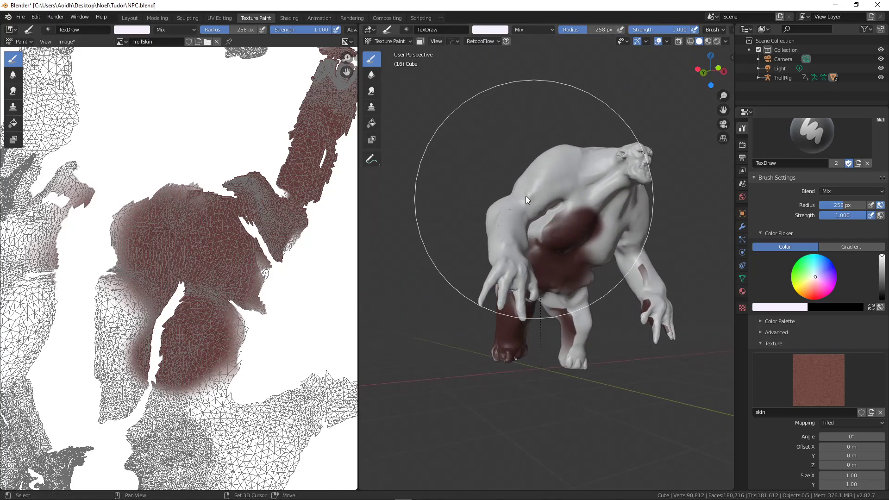
Fill the troll's whole surface with white using the Fill tool, and assign the skin texture to the Fill brush.
left_click(372, 123)
left_click(569, 176)
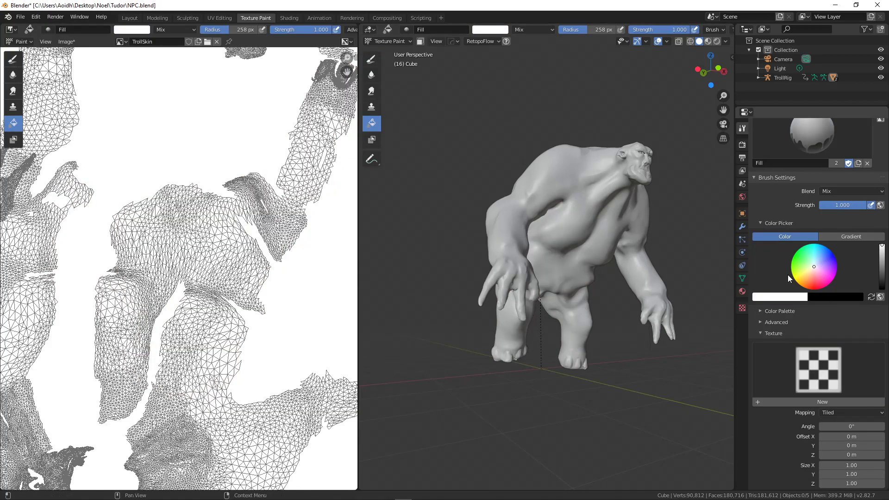
left_click(787, 353)
left_click(713, 229)
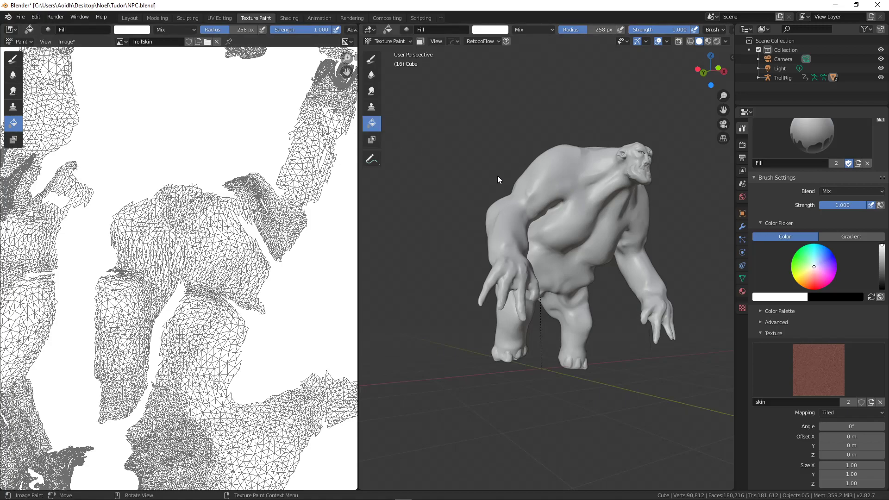
Switch to the TexDraw brush and paint the skin texture over the right half of the TrollSkin image in the image editor.
scroll(598, 236, "down", 4)
middle_click_drag(598, 237, 546, 245)
scroll(546, 246, "up", 2)
left_click(372, 59)
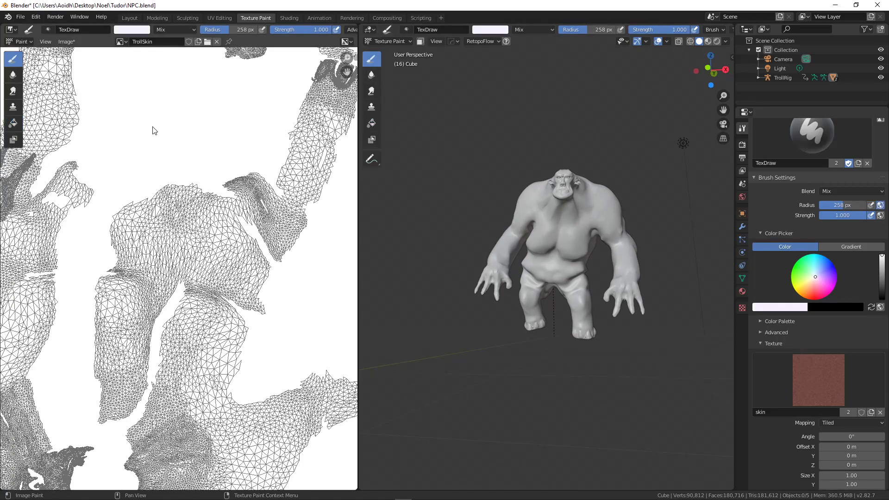
scroll(180, 230, "down", 4)
mouse_move(183, 248)
left_mouse_down()
mouse_move(172, 335)
mouse_move(221, 328)
mouse_move(195, 264)
mouse_move(264, 338)
mouse_move(184, 334)
mouse_move(193, 263)
mouse_move(237, 196)
mouse_move(236, 155)
mouse_move(250, 259)
mouse_move(243, 313)
mouse_move(240, 245)
mouse_move(265, 328)
mouse_move(253, 145)
mouse_move(262, 69)
mouse_move(232, 59)
mouse_move(179, 62)
mouse_move(236, 116)
mouse_move(223, 174)
mouse_move(194, 204)
mouse_move(206, 111)
mouse_move(169, 75)
mouse_move(135, 66)
mouse_move(165, 61)
mouse_move(106, 79)
mouse_move(135, 149)
mouse_move(174, 124)
mouse_move(190, 146)
mouse_move(181, 216)
mouse_move(127, 189)
mouse_move(129, 226)
left_mouse_up()
middle_click_drag(130, 226, 230, 188)
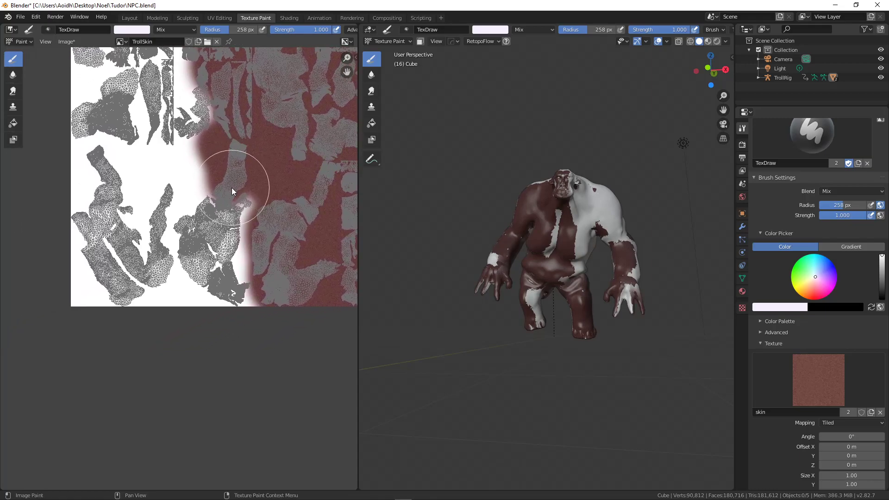
Paint the skin texture over the remaining white areas of the TrollSkin image until all UV islands are covered.
scroll(230, 190, "up", 1)
mouse_move(258, 165)
left_mouse_down()
mouse_move(236, 226)
mouse_move(249, 282)
mouse_move(258, 170)
mouse_move(249, 248)
mouse_move(263, 315)
mouse_move(207, 300)
mouse_move(193, 308)
mouse_move(208, 232)
mouse_move(204, 144)
mouse_move(188, 159)
mouse_move(154, 259)
mouse_move(121, 299)
mouse_move(86, 304)
mouse_move(95, 309)
mouse_move(104, 271)
mouse_move(92, 259)
mouse_move(87, 144)
mouse_move(76, 124)
mouse_move(56, 274)
mouse_move(104, 211)
mouse_move(165, 274)
mouse_move(143, 205)
mouse_move(63, 128)
mouse_move(49, 221)
mouse_move(67, 195)
left_mouse_up()
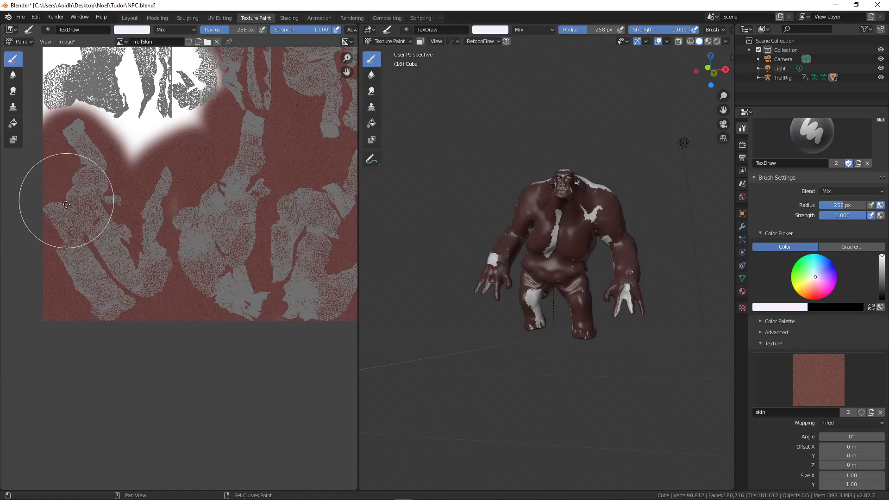
middle_click_drag(67, 195, 92, 340)
mouse_move(205, 142)
left_mouse_down()
mouse_move(228, 89)
mouse_move(139, 89)
mouse_move(60, 107)
mouse_move(95, 163)
mouse_move(90, 230)
mouse_move(78, 124)
mouse_move(274, 150)
mouse_move(117, 162)
mouse_move(210, 207)
mouse_move(274, 210)
mouse_move(96, 244)
mouse_move(139, 268)
mouse_move(209, 252)
mouse_move(154, 297)
mouse_move(207, 356)
mouse_move(185, 223)
mouse_move(154, 297)
mouse_move(201, 235)
mouse_move(265, 85)
mouse_move(142, 91)
mouse_move(223, 147)
left_mouse_up()
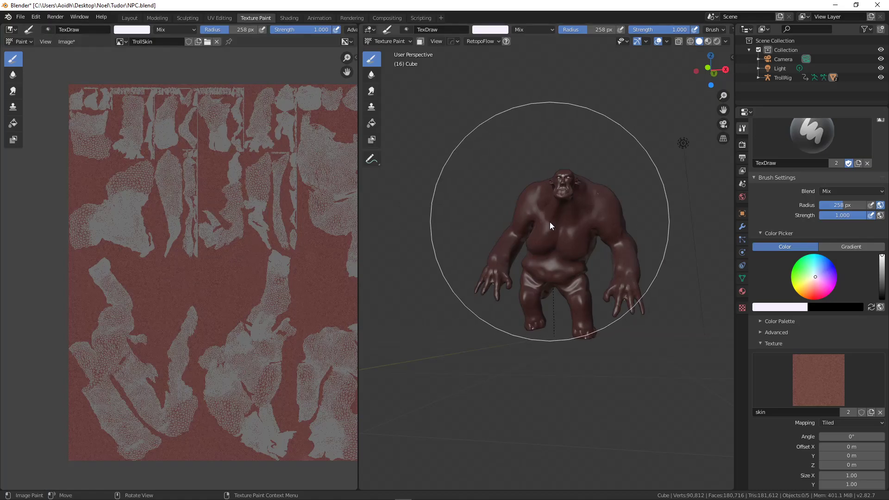
Examine the skin base coat on the troll's side, head and upper back.
scroll(548, 223, "up", 4)
middle_click_drag(537, 219, 580, 261)
scroll(233, 221, "down", 3)
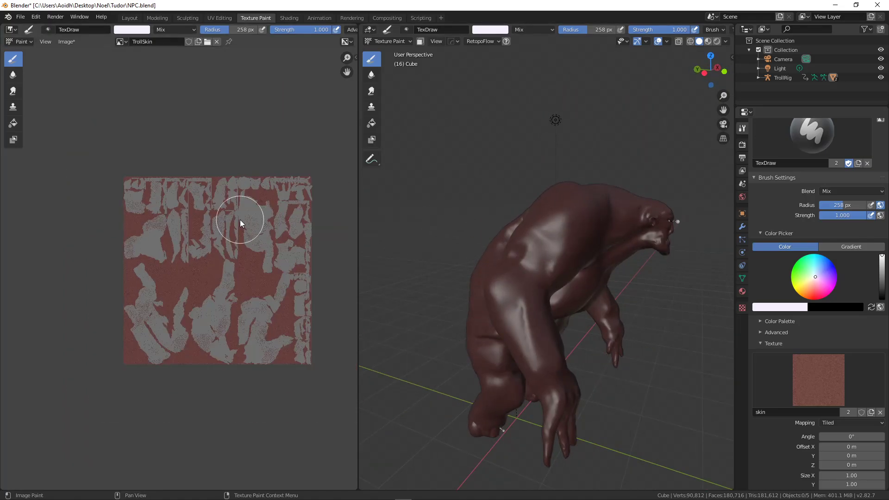
mouse_move(599, 313)
middle_mouse_down()
mouse_move(512, 254)
mouse_move(539, 249)
mouse_move(545, 272)
mouse_move(546, 264)
mouse_move(573, 284)
mouse_move(499, 319)
mouse_move(562, 329)
mouse_move(487, 264)
mouse_move(499, 296)
mouse_move(516, 266)
mouse_move(526, 265)
mouse_move(501, 238)
middle_mouse_up()
scroll(499, 319, "up", 5)
scroll(542, 310, "down", 2)
scroll(526, 265, "down", 3)
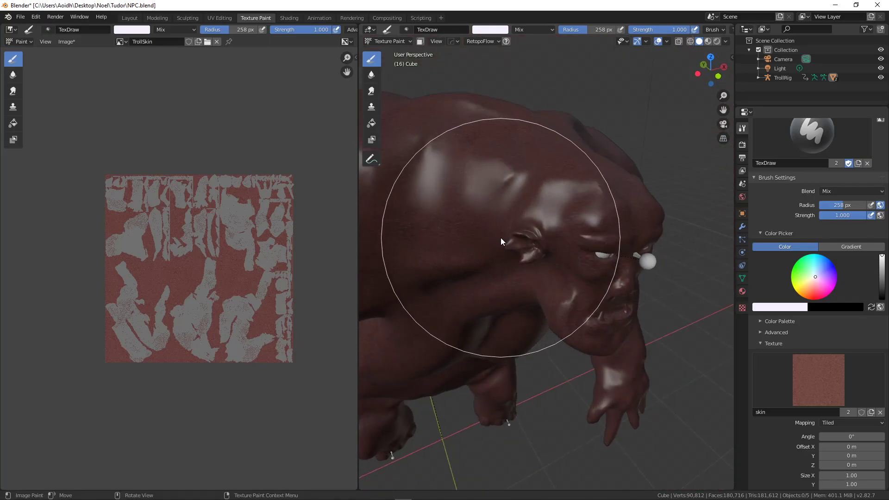
mouse_move(534, 189)
middle_mouse_down("shift")
mouse_move(549, 190)
mouse_move(534, 183)
mouse_move(550, 214)
mouse_move(518, 204)
mouse_move(532, 206)
mouse_move(542, 236)
mouse_move(512, 217)
mouse_move(540, 271)
mouse_move(647, 276)
middle_mouse_up("shift")
scroll(543, 239, "up", 2)
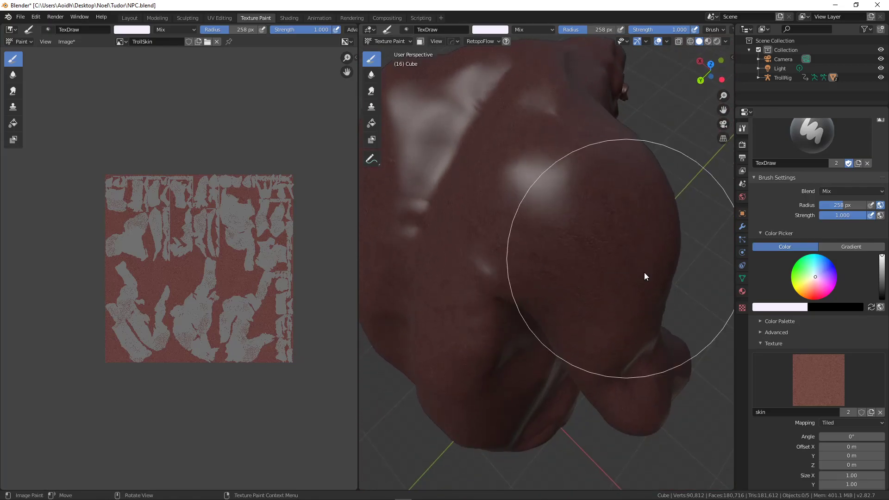
Assign the lumps2 texture to the brush, try a full-strength dab on the troll's back and undo it.
left_click(818, 382)
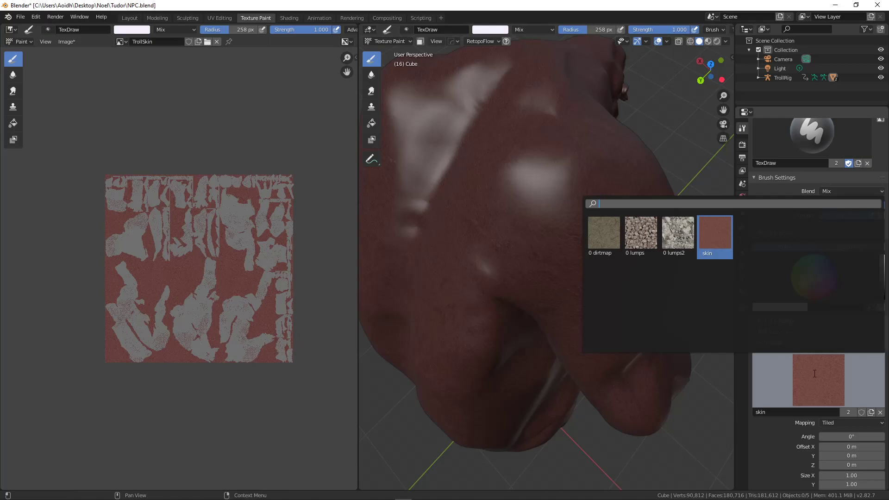
left_click(679, 237)
mouse_move(581, 197)
middle_mouse_down()
mouse_move(559, 224)
mouse_move(567, 212)
middle_mouse_up()
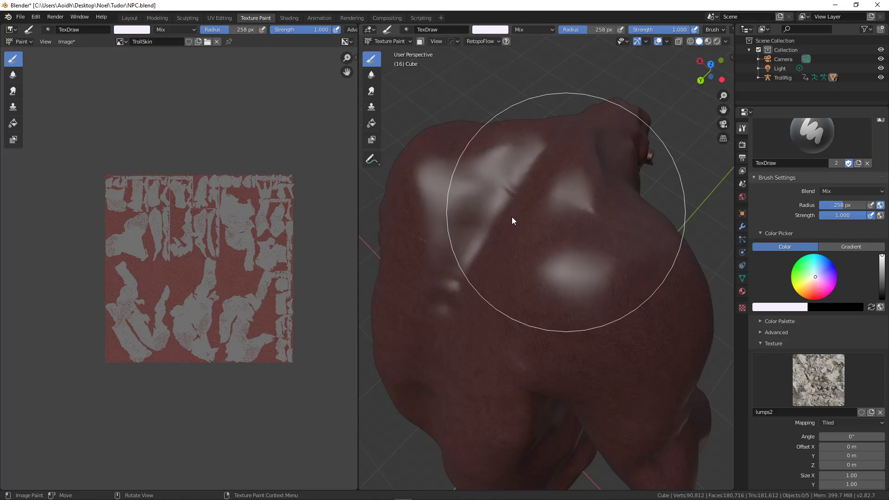
left_click(511, 232)
mouse_move(512, 233)
middle_mouse_down()
mouse_move(591, 237)
mouse_move(485, 232)
mouse_move(510, 227)
mouse_move(507, 238)
mouse_move(528, 240)
middle_mouse_up()
key("ctrl+z")
Set the brush strength to 0.222 and the radius to 195 px.
left_click_drag(685, 29, 602, 31)
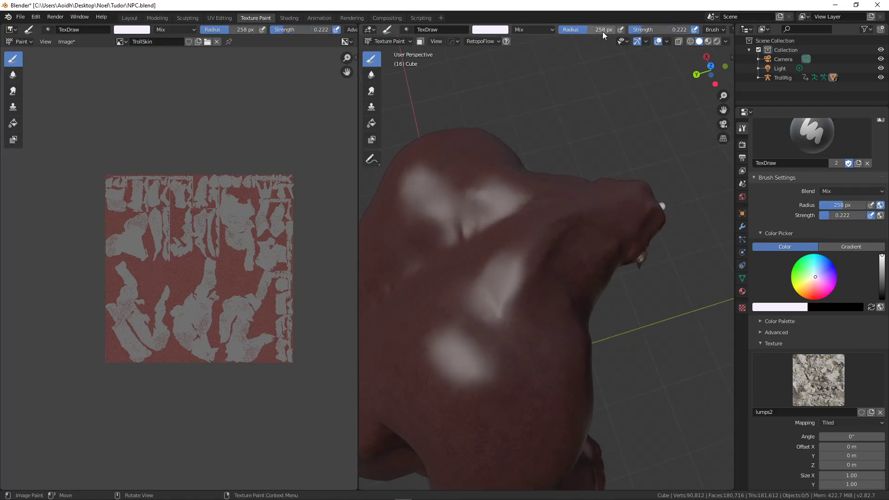
scroll(520, 252, "up", 5)
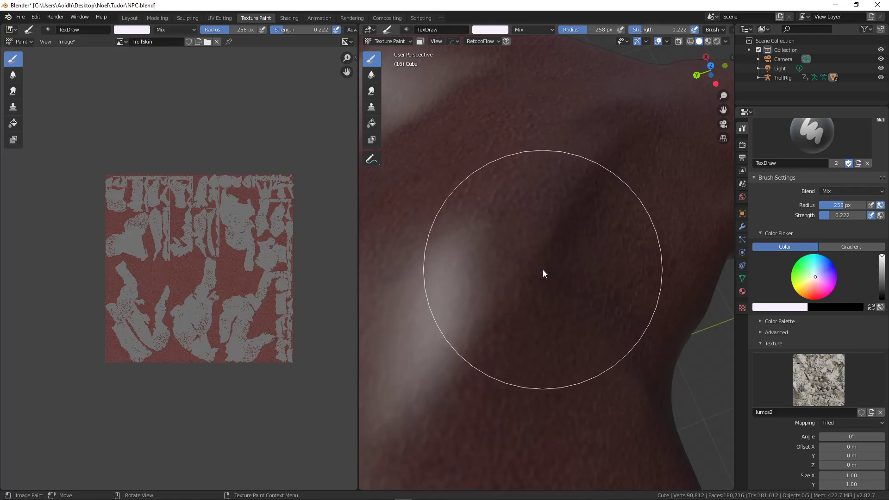
key("f")
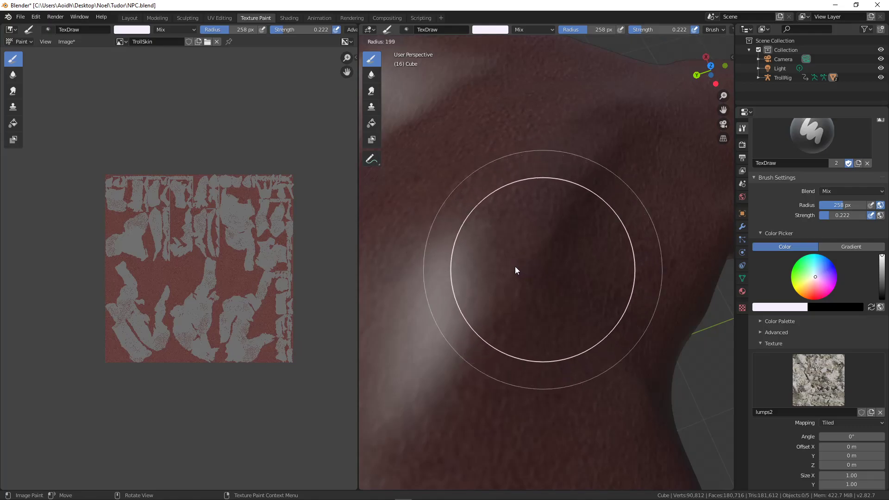
left_click(513, 265)
mouse_move(513, 266)
middle_mouse_down()
mouse_move(496, 285)
mouse_move(529, 271)
mouse_move(533, 253)
middle_mouse_up()
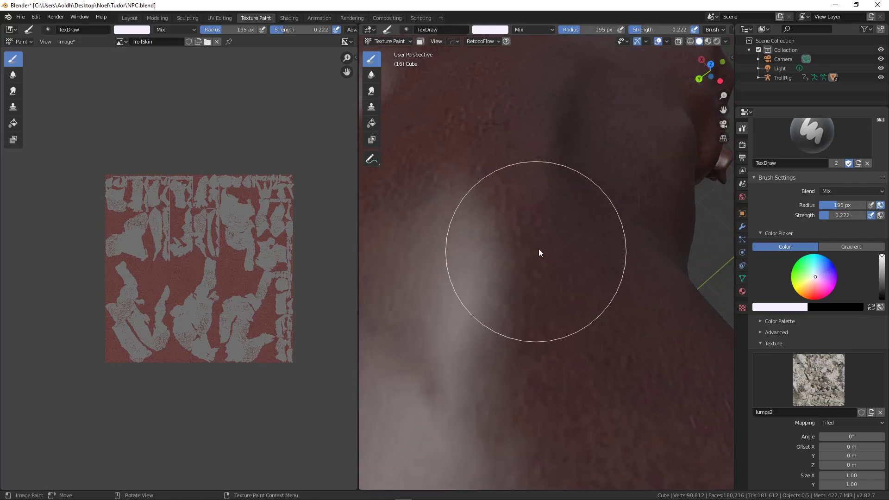
key("f")
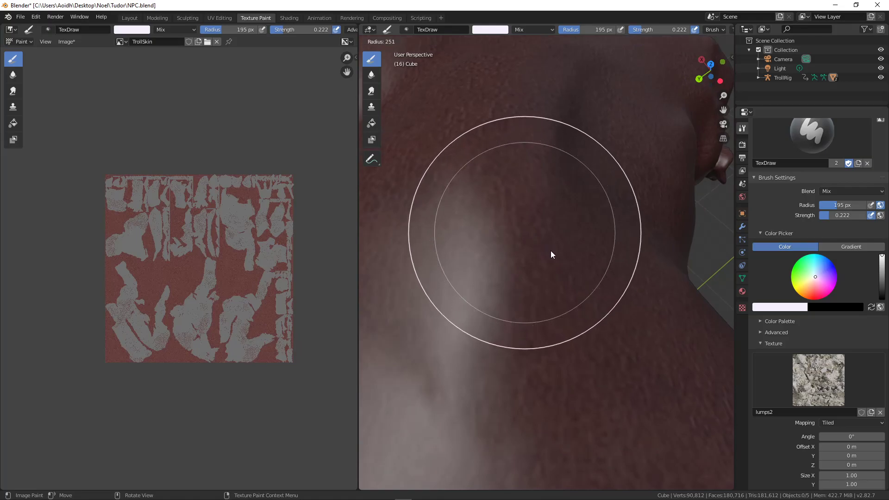
key("Escape")
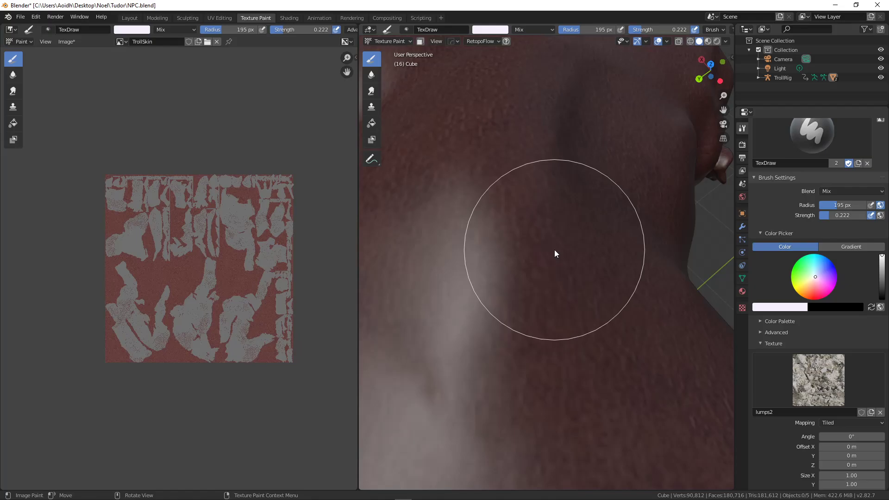
Widen the 3D viewport and compare the troll's back in material preview and solid shading.
left_click_drag(355, 181, 191, 159)
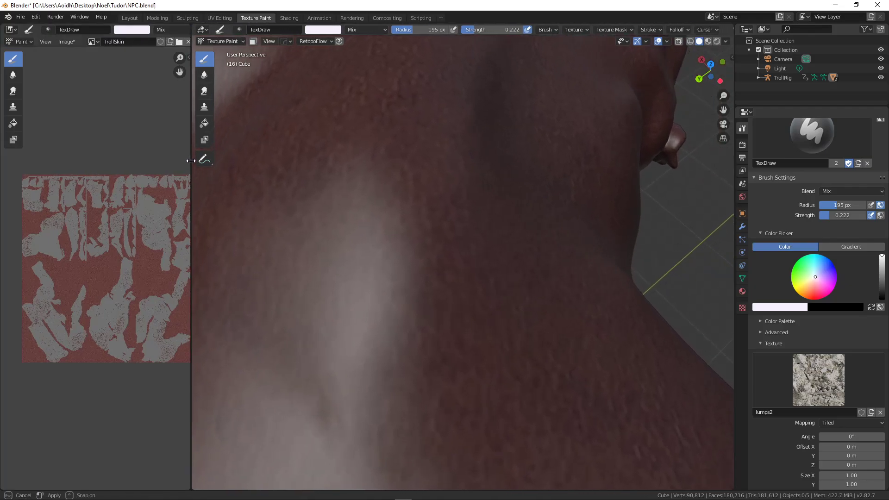
left_click(709, 41)
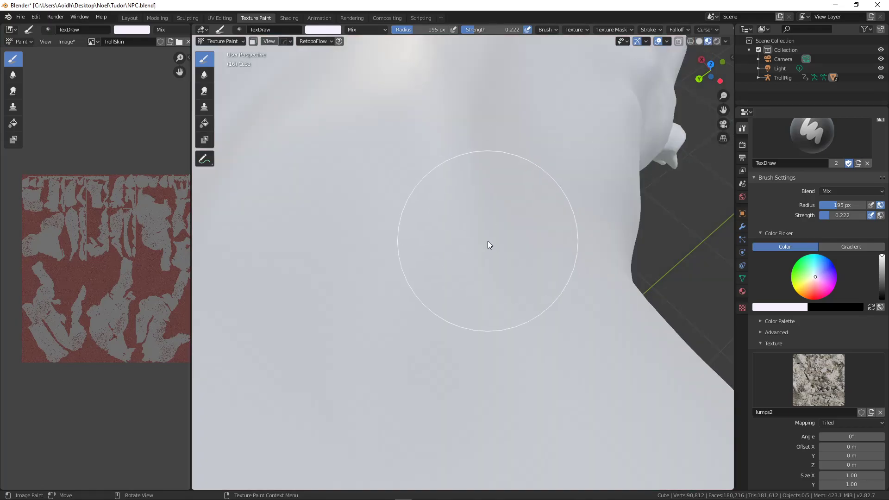
mouse_move(482, 240)
middle_mouse_down()
mouse_move(488, 269)
mouse_move(446, 242)
mouse_move(505, 241)
middle_mouse_up()
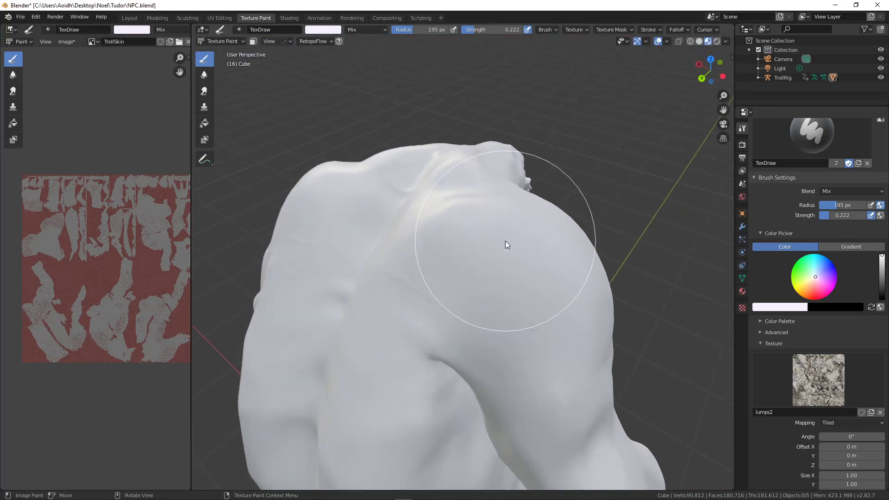
left_click(699, 40)
Set the brush radius to 270 px and enable X mirror symmetry for painting.
scroll(499, 190, "up", 6)
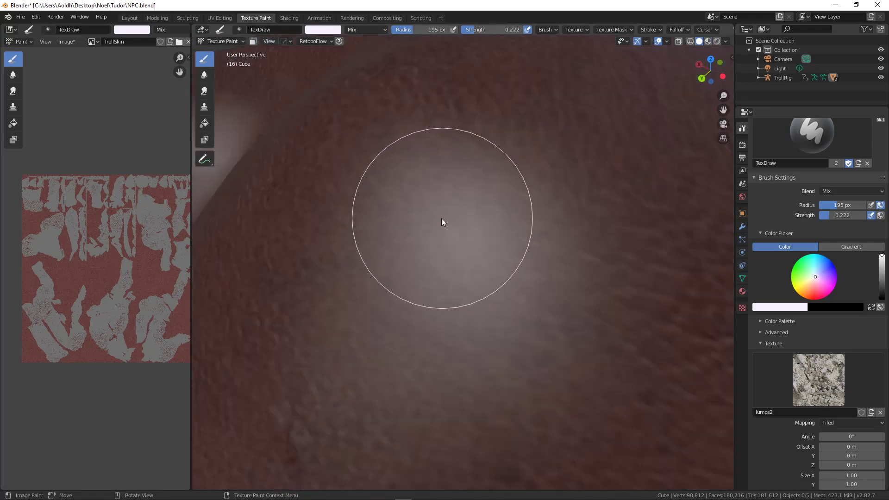
key("f")
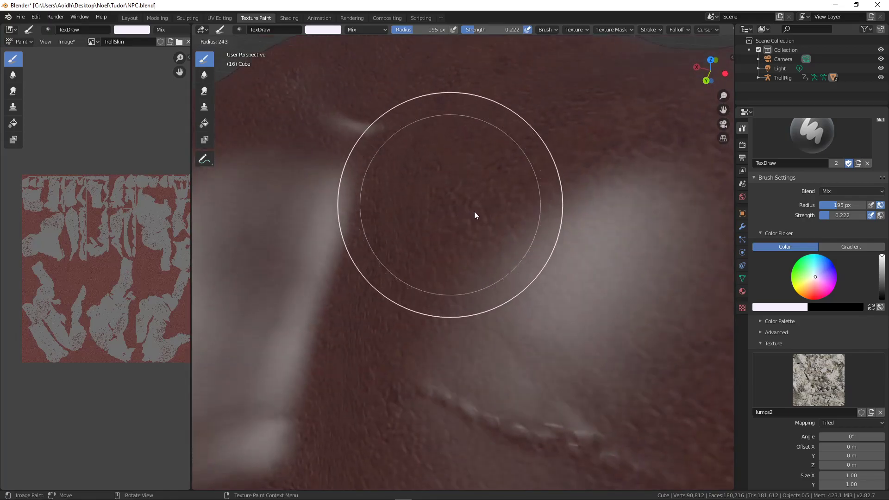
left_click(485, 212)
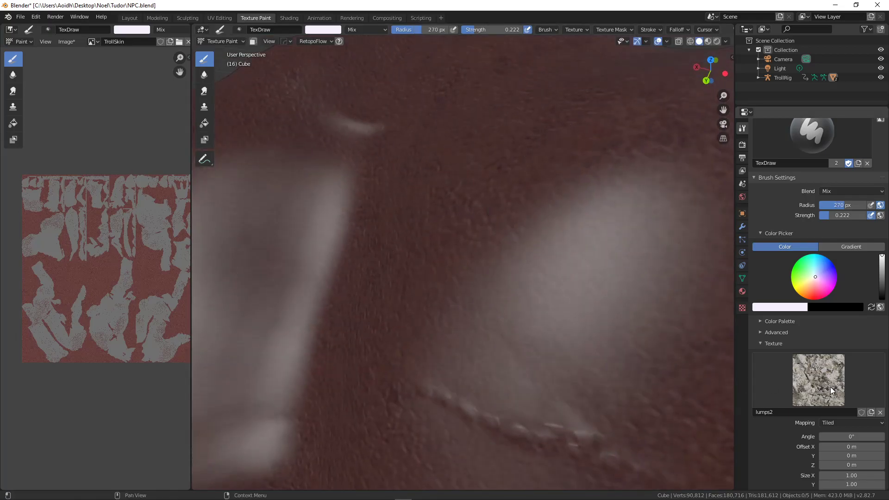
scroll(833, 394, "down", 5)
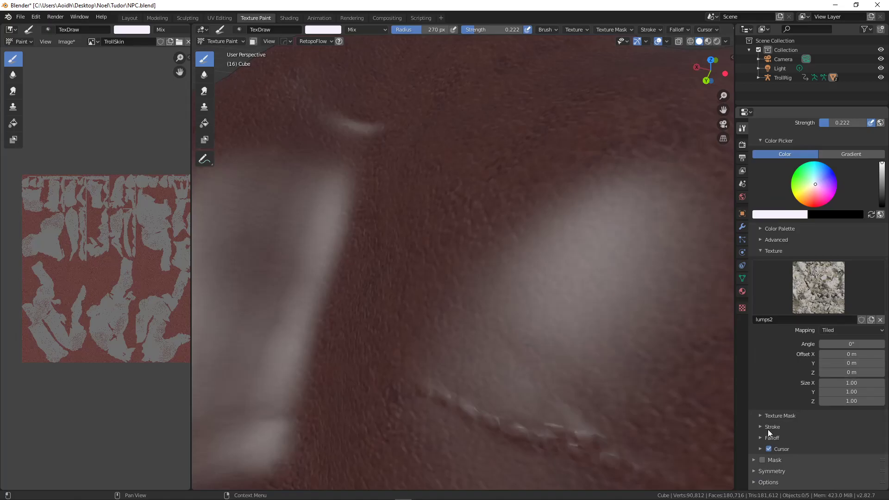
scroll(775, 418, "down", 1)
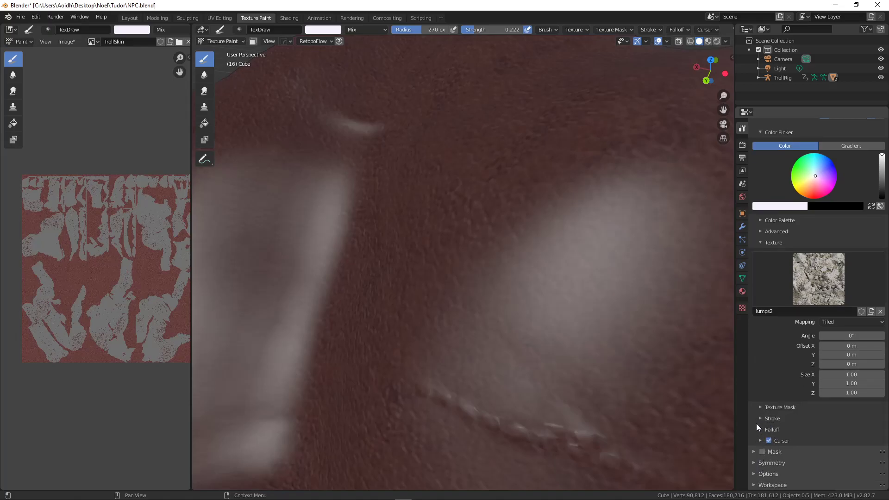
left_click(763, 463)
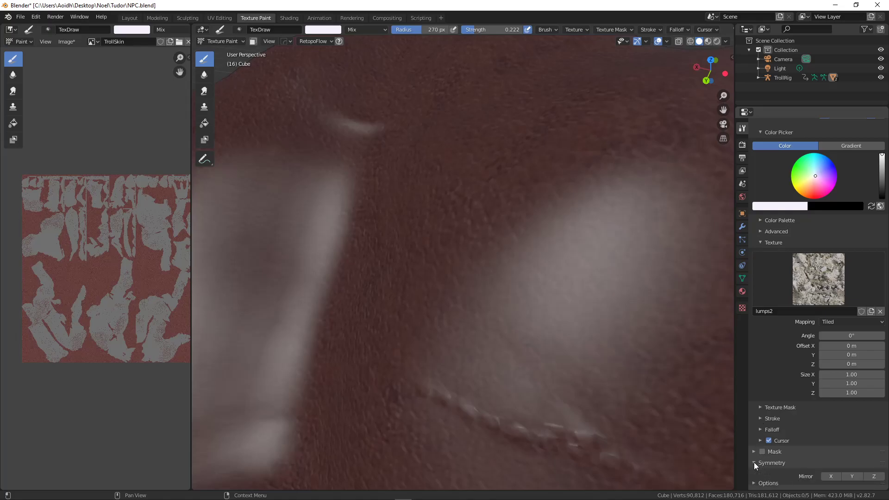
scroll(819, 457, "down", 2)
left_click(829, 460)
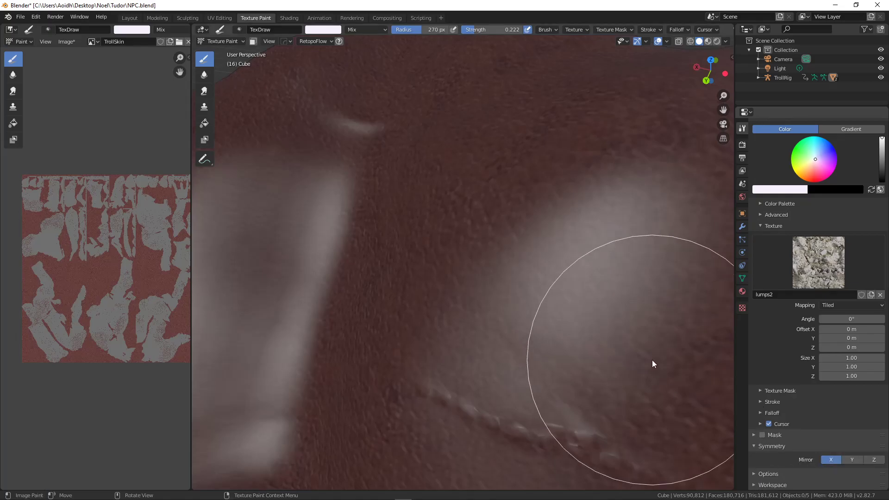
Paint the lumps2 texture onto the troll's upper back between the neck and the shoulder.
scroll(652, 360, "down", 10)
mouse_move(571, 335)
middle_mouse_down()
mouse_move(438, 339)
mouse_move(387, 321)
mouse_move(562, 350)
mouse_move(519, 300)
middle_mouse_up()
scroll(492, 294, "up", 2)
scroll(494, 297, "up", 5)
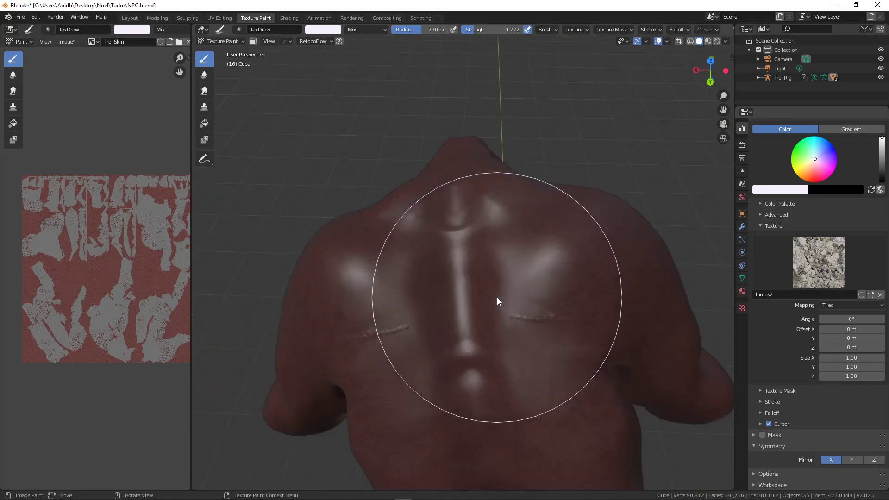
mouse_move(583, 245)
middle_mouse_down()
mouse_move(584, 277)
mouse_move(531, 282)
middle_mouse_up()
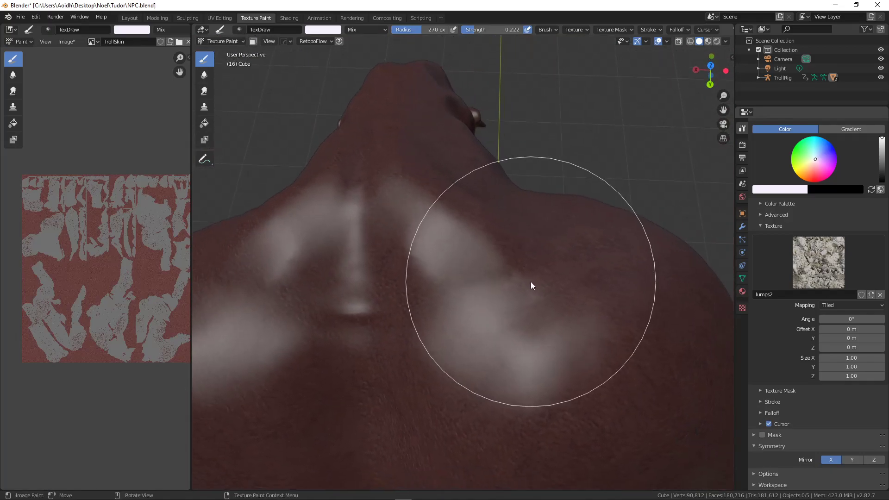
scroll(531, 281, "up", 6)
left_click_drag(419, 190, 429, 207)
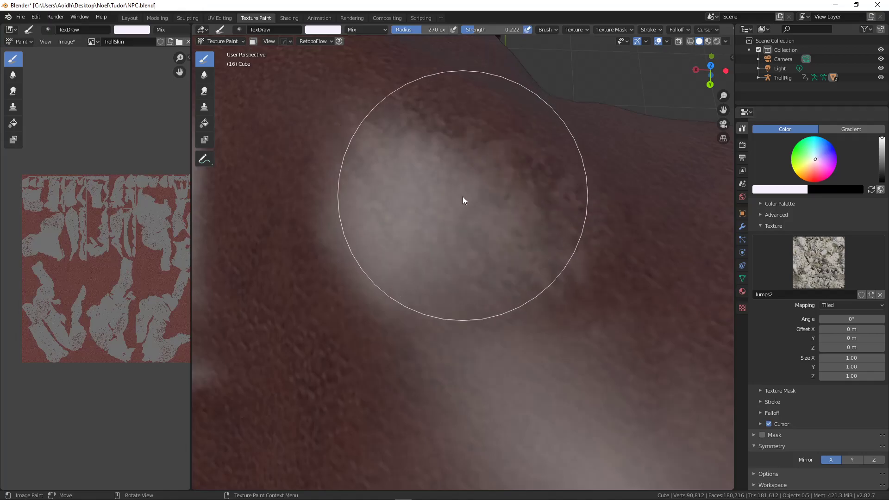
Check the painted stroke on both sides of the troll's back and turn off X mirror symmetry.
mouse_move(563, 231)
middle_mouse_down()
mouse_move(509, 242)
mouse_move(509, 230)
mouse_move(482, 226)
mouse_move(513, 217)
mouse_move(515, 227)
mouse_move(560, 211)
mouse_move(516, 256)
mouse_move(505, 315)
mouse_move(533, 318)
mouse_move(560, 277)
mouse_move(479, 300)
mouse_move(520, 279)
mouse_move(517, 269)
mouse_move(437, 245)
middle_mouse_up()
scroll(513, 216, "down", 8)
scroll(553, 212, "up", 4)
scroll(515, 250, "up", 3)
scroll(481, 257, "down", 5)
mouse_move(461, 411)
middle_mouse_down()
mouse_move(465, 230)
mouse_move(497, 241)
middle_mouse_up()
scroll(497, 240, "up", 1)
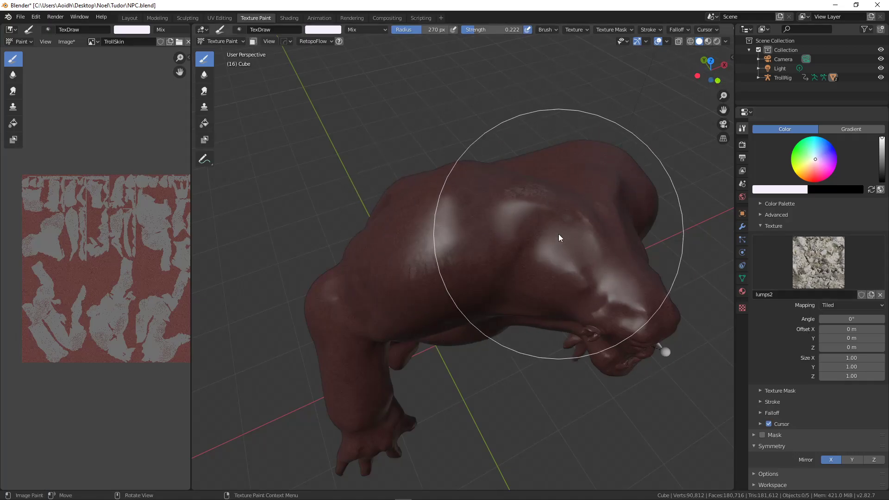
left_click(831, 459)
middle_click_drag(497, 362, 504, 312)
middle_click_drag(501, 244, 475, 237)
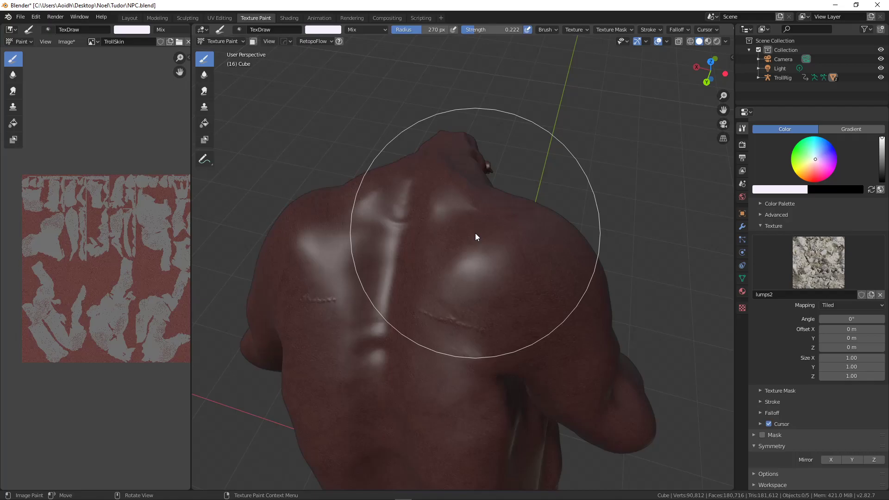
middle_click_drag(475, 237, 379, 246)
scroll(379, 244, "up", 1)
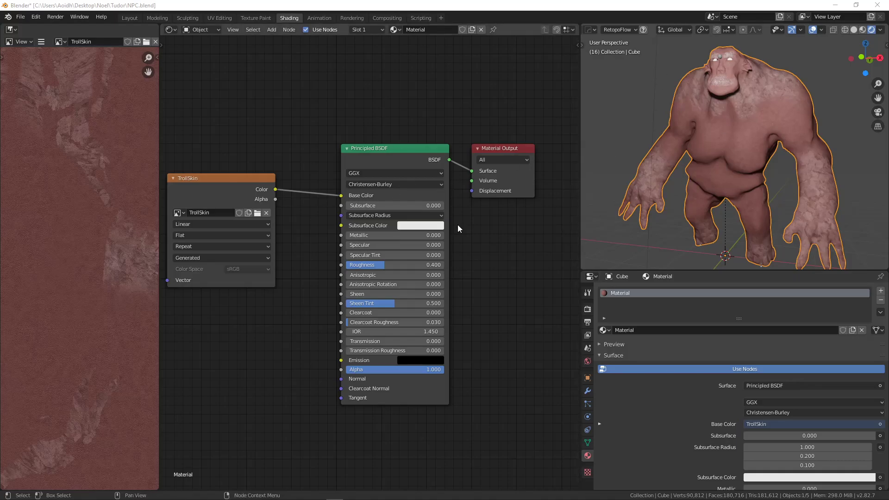
Move the TrollSkin image node up in the node editor and examine the texture painted on the troll's arm and hand.
left_click_drag(241, 176, 253, 151)
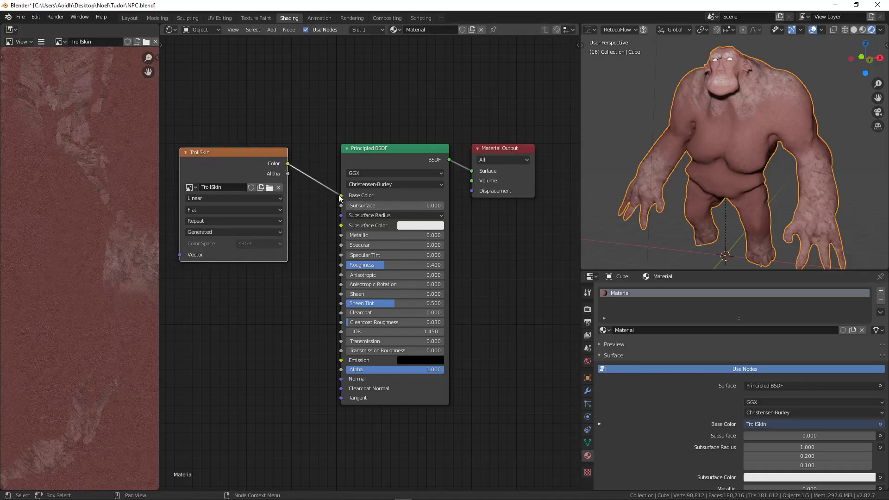
middle_click_drag(799, 151, 746, 150)
scroll(717, 146, "up", 4)
scroll(736, 135, "down", 3)
scroll(740, 156, "up", 3)
scroll(744, 155, "up", 3)
scroll(702, 193, "down", 5)
middle_click_drag(702, 194, 685, 222)
scroll(684, 222, "up", 2)
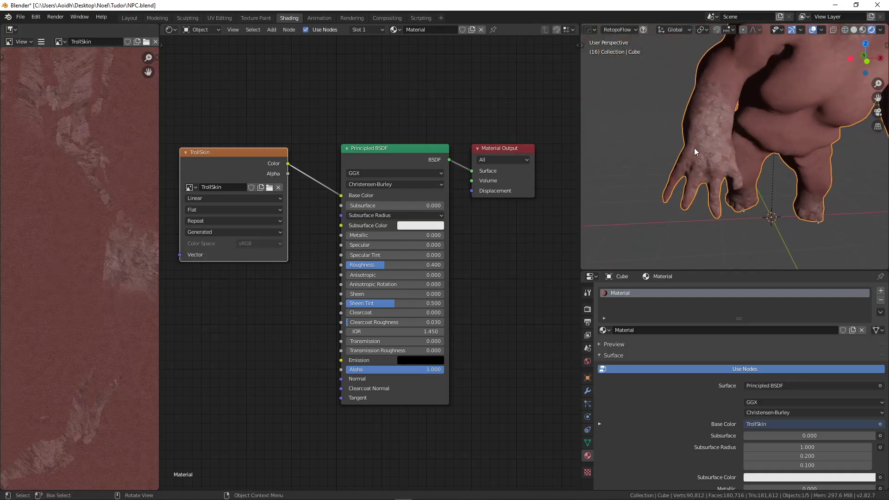
Disconnect the TrollSkin image from the Principled BSDF's Base Color and set the viewport to solid shading.
left_click(862, 29)
scroll(749, 116, "up", 2)
mouse_move(750, 115)
middle_mouse_down()
mouse_move(716, 121)
mouse_move(696, 141)
mouse_move(638, 143)
mouse_move(727, 161)
mouse_move(689, 145)
mouse_move(705, 138)
mouse_move(740, 179)
mouse_move(763, 141)
mouse_move(712, 143)
mouse_move(767, 143)
mouse_move(761, 101)
mouse_move(742, 161)
mouse_move(765, 155)
mouse_move(721, 113)
mouse_move(743, 188)
mouse_move(736, 169)
mouse_move(752, 170)
middle_mouse_up()
scroll(737, 170, "up", 5)
scroll(798, 185, "down", 5)
left_click_drag(341, 196, 325, 201)
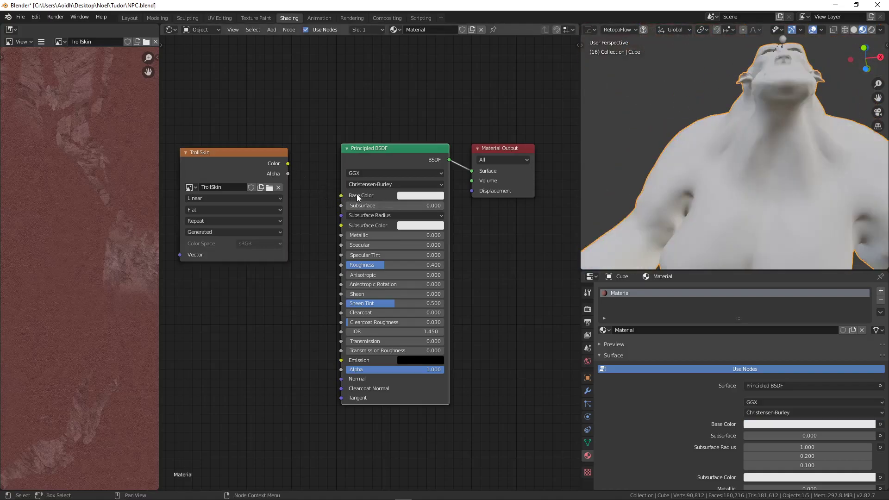
left_click(854, 30)
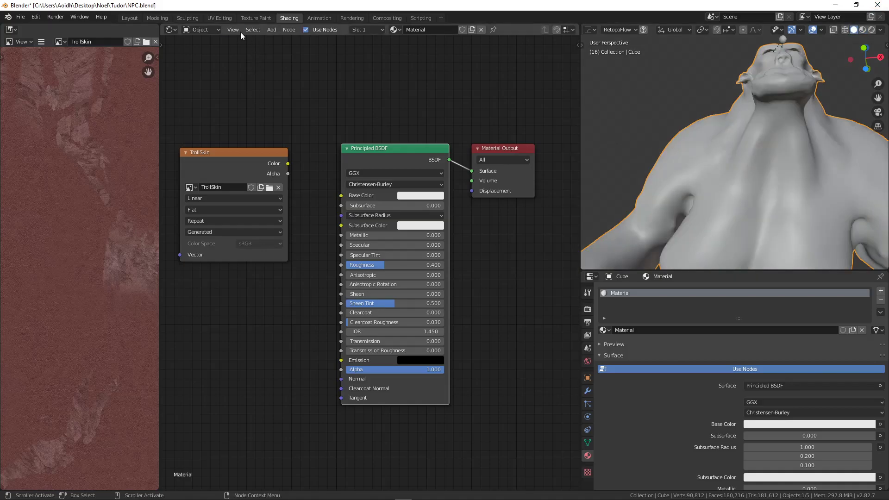
Return to the Texture Paint workspace and choose dirtmap as the Draw brush's texture.
left_click(253, 18)
middle_click_drag(414, 233, 374, 210)
mouse_move(438, 230)
middle_mouse_down()
mouse_move(405, 227)
mouse_move(394, 205)
mouse_move(394, 216)
middle_mouse_up()
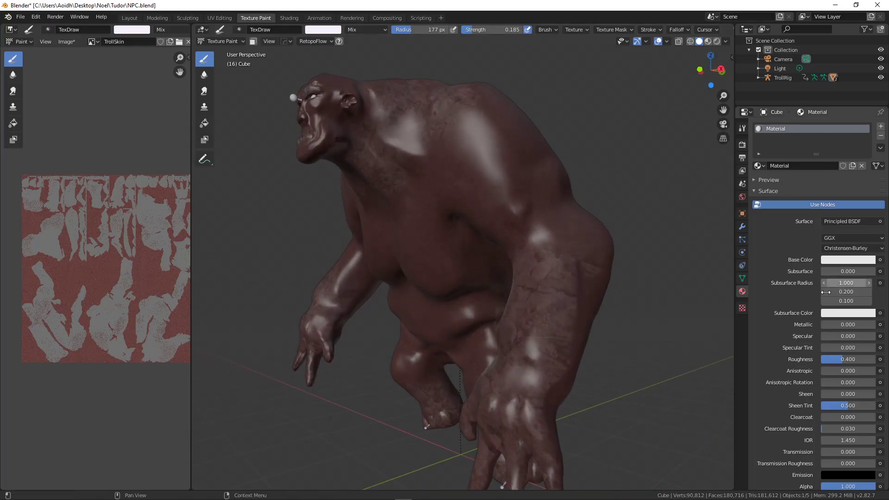
left_click(743, 130)
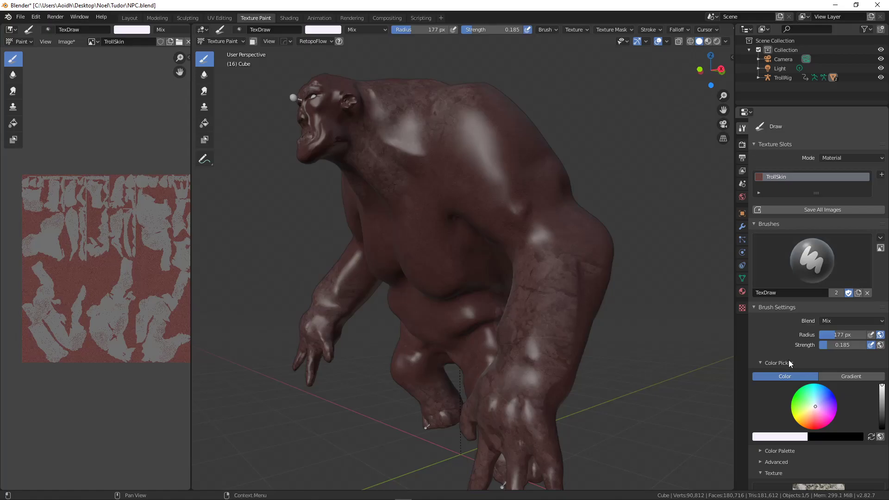
scroll(788, 360, "down", 6)
left_click(819, 405)
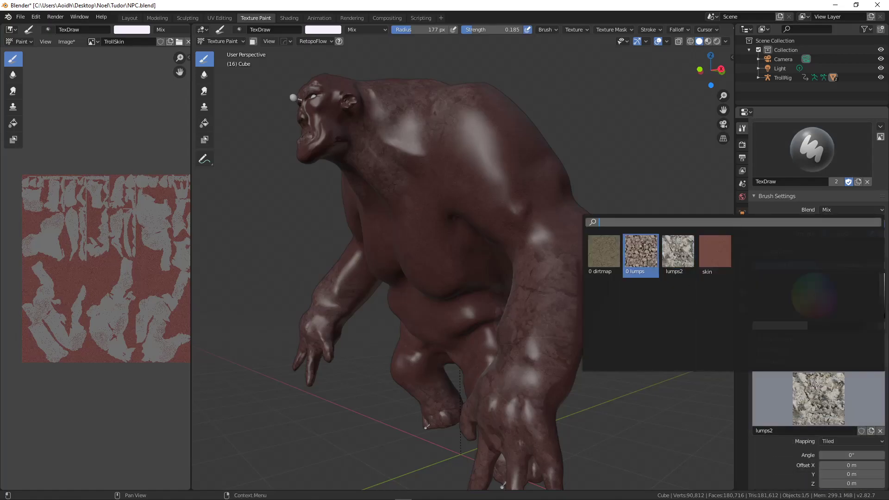
left_click(604, 248)
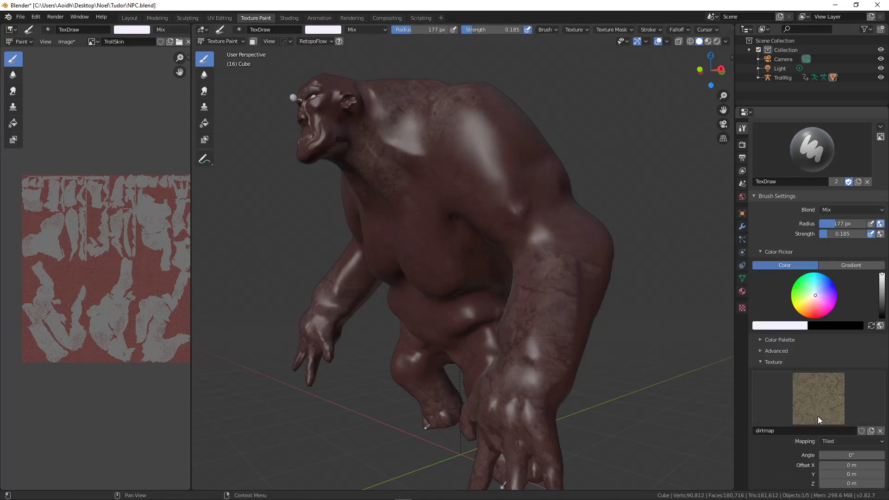
Set the brush radius to 186 px and start painting the dirtmap texture onto the right side of the troll's chest.
middle_click_drag(413, 265, 438, 257)
scroll(432, 235, "up", 2)
middle_click_drag(402, 192, 443, 207, "shift")
scroll(434, 167, "up", 3)
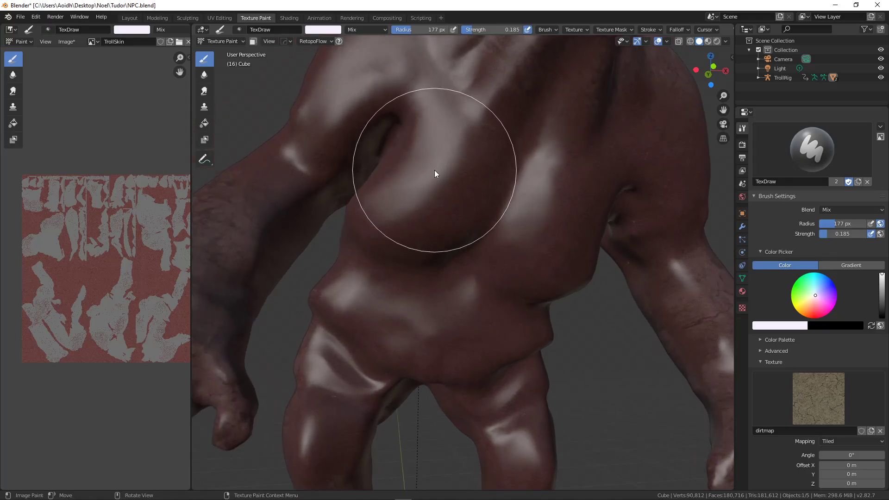
mouse_move(444, 177)
middle_mouse_down()
mouse_move(429, 173)
mouse_move(444, 196)
middle_mouse_up()
scroll(444, 195, "up", 2)
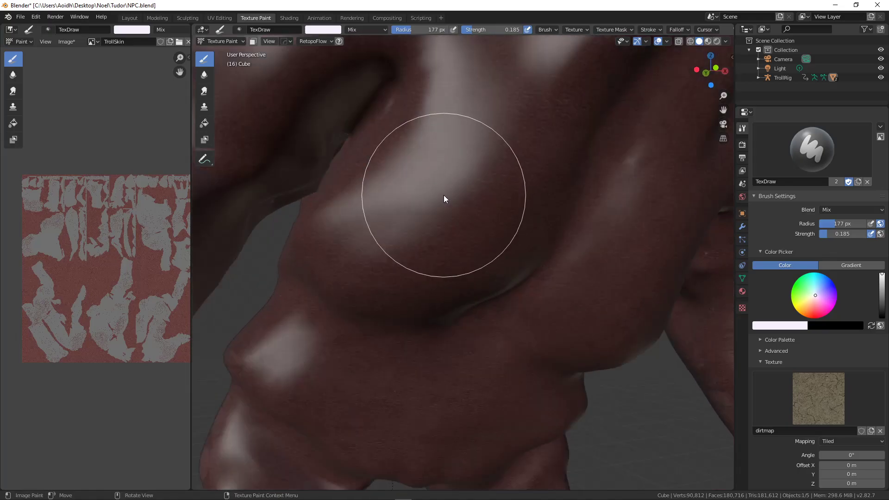
mouse_move(422, 93)
middle_mouse_down()
mouse_move(410, 102)
mouse_move(432, 146)
mouse_move(425, 153)
middle_mouse_up()
key("f")
left_click(430, 162)
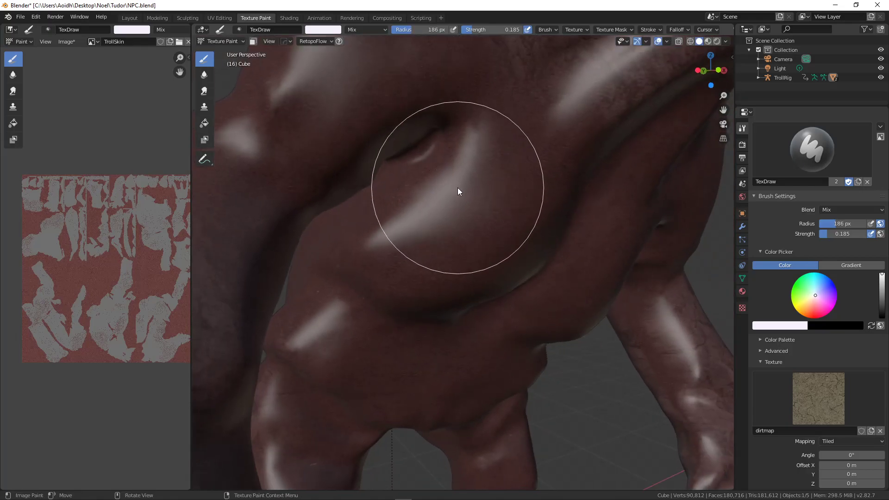
scroll(477, 155, "up", 1)
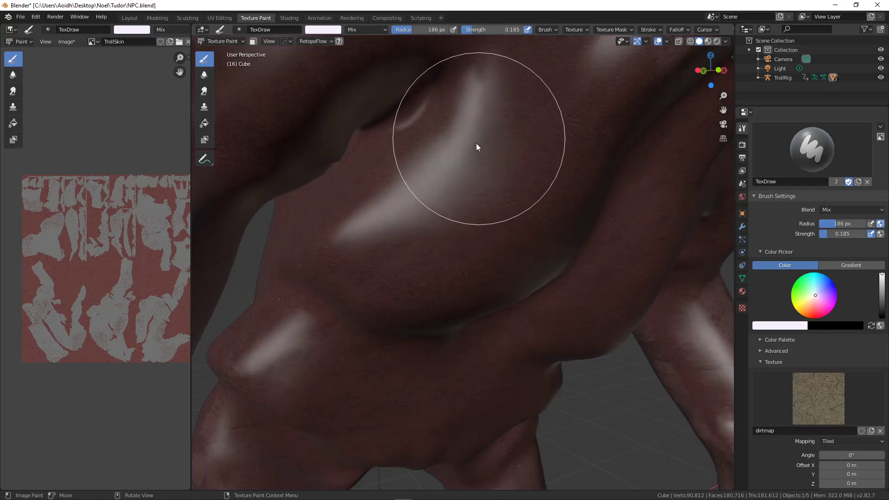
middle_click_drag(512, 211, 479, 170)
mouse_move(480, 169)
left_mouse_down()
mouse_move(484, 178)
mouse_move(448, 234)
mouse_move(382, 263)
mouse_move(367, 197)
left_mouse_up()
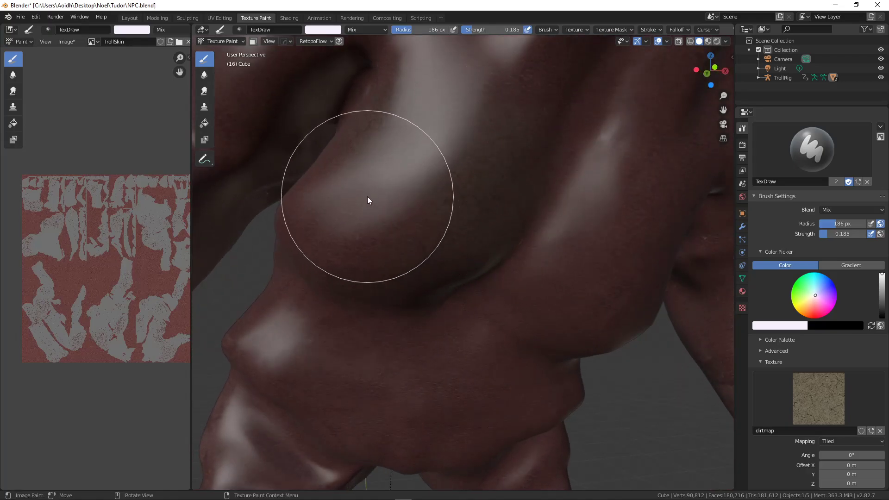
Extend the dirtmap texture over the troll's right breast, its underside and the area towards the armpit.
middle_click_drag(361, 201, 395, 210)
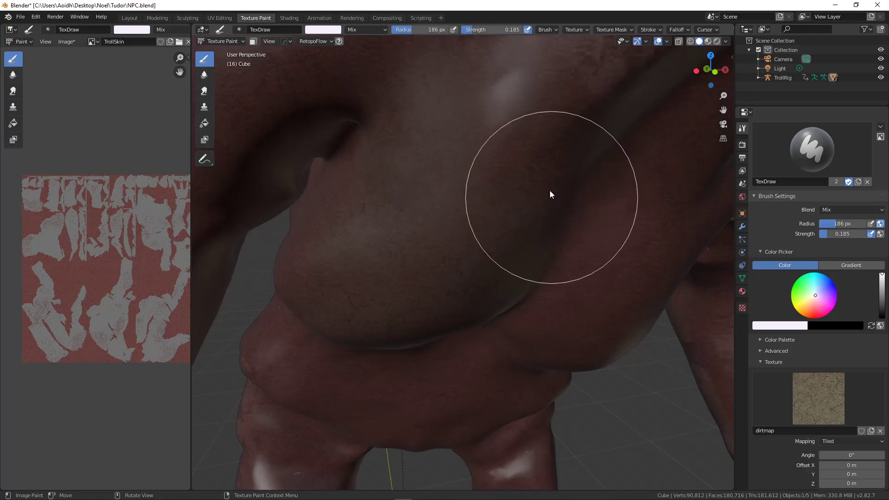
mouse_move(482, 192)
middle_mouse_down()
mouse_move(385, 233)
mouse_move(403, 245)
middle_mouse_up()
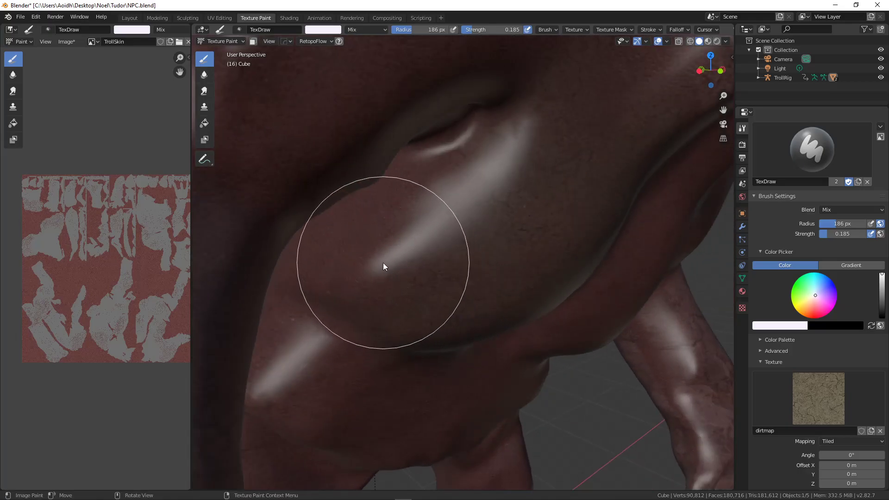
middle_click_drag(431, 290, 362, 259)
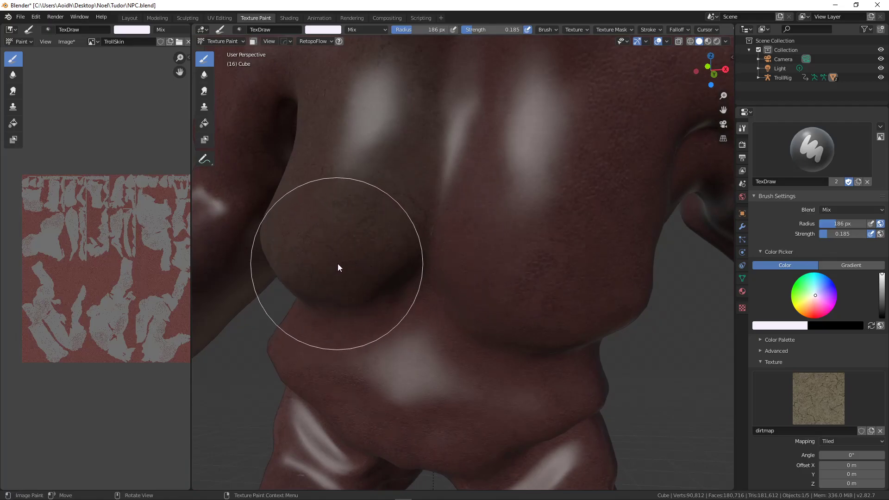
Paint the dirtmap texture over the left side of the troll's chest and up across the breastbone.
mouse_move(539, 280)
left_mouse_down()
mouse_move(597, 282)
mouse_move(618, 234)
mouse_move(607, 143)
mouse_move(603, 237)
left_mouse_up()
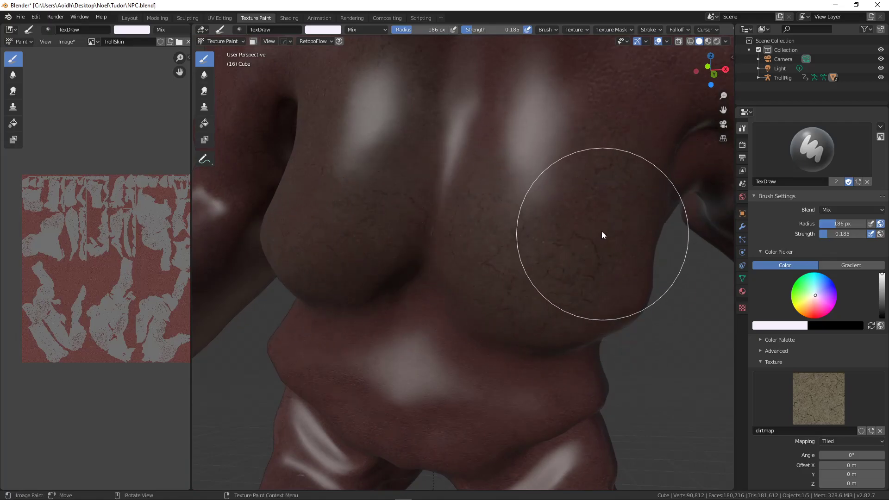
middle_click_drag(582, 218, 532, 260, "shift")
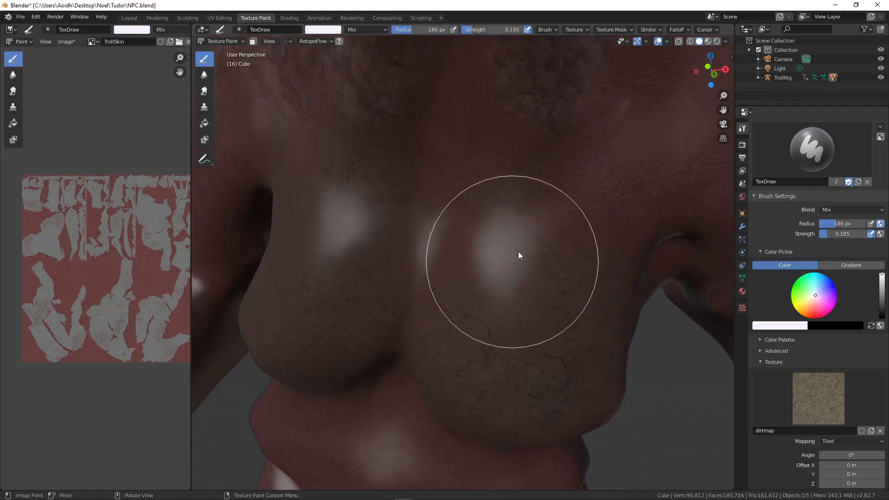
mouse_move(578, 376)
middle_mouse_down()
mouse_move(554, 295)
mouse_move(508, 304)
mouse_move(515, 218)
middle_mouse_up()
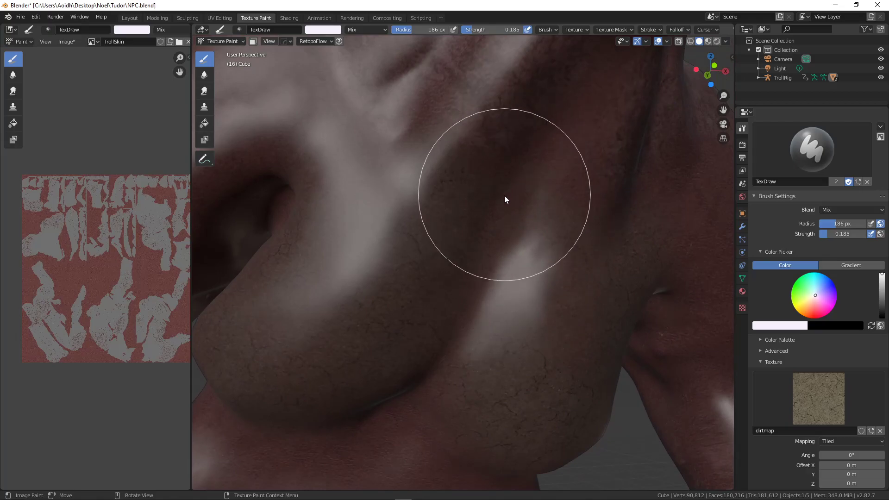
Paint the dirtmap texture from the troll's left armpit around to the outer shoulder and upper arm.
middle_click_drag(434, 189, 476, 243)
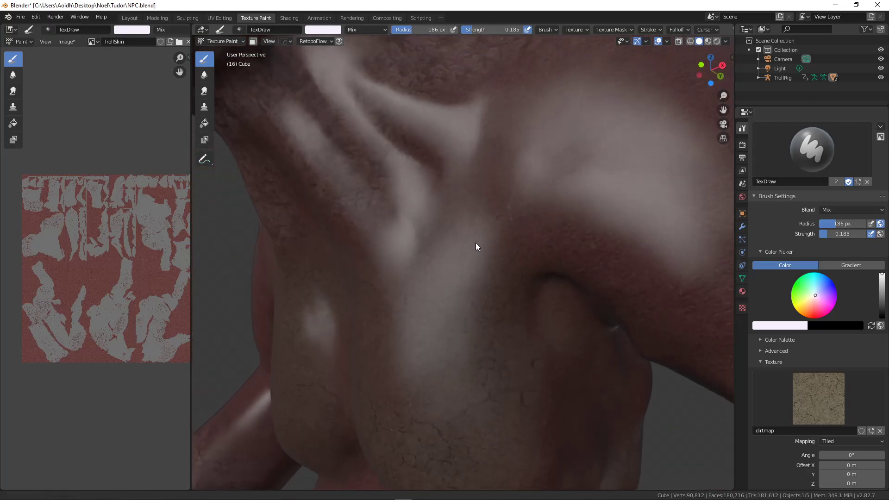
mouse_move(484, 279)
middle_mouse_down()
mouse_move(527, 273)
mouse_move(495, 278)
middle_mouse_up()
mouse_move(580, 383)
middle_mouse_down()
mouse_move(565, 327)
mouse_move(550, 319)
middle_mouse_up()
mouse_move(510, 354)
middle_mouse_down()
mouse_move(576, 359)
mouse_move(579, 350)
middle_mouse_up()
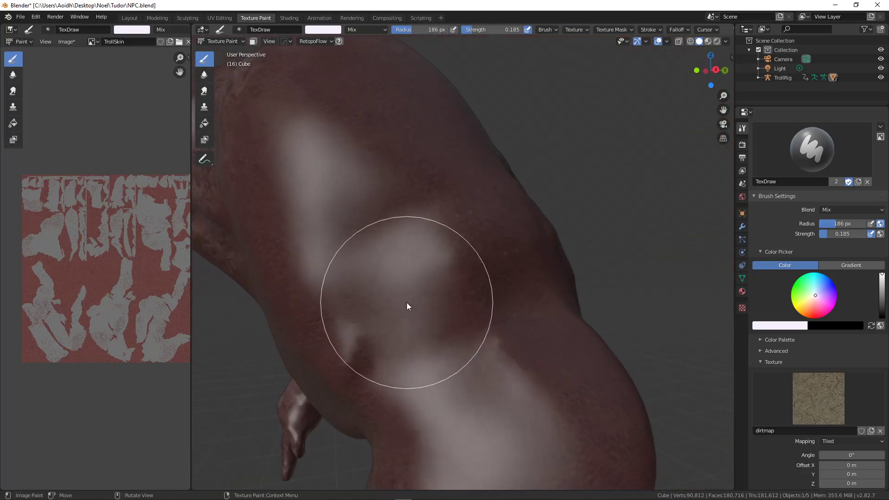
middle_click_drag(407, 307, 426, 288)
middle_click_drag(523, 377, 486, 345)
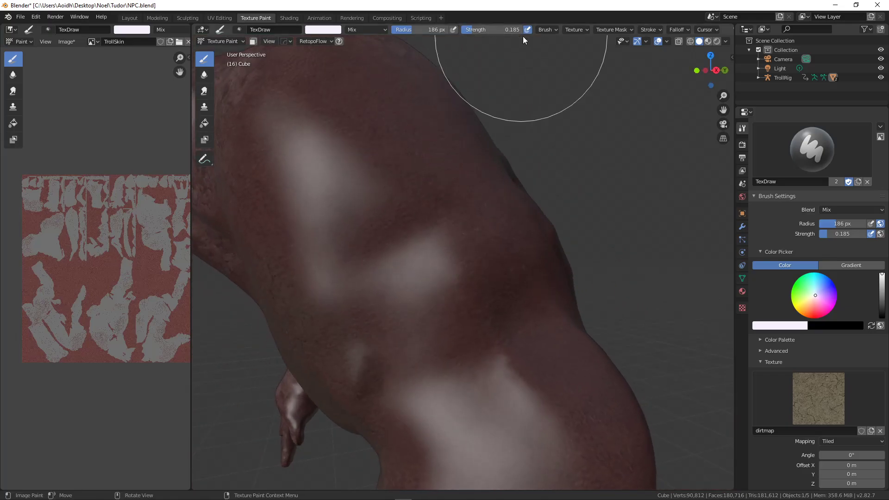
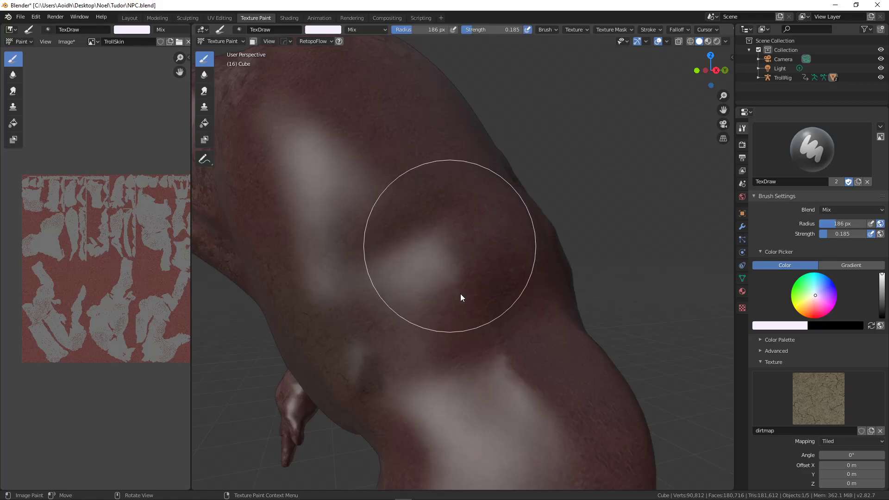
Cover the troll's shoulders and back with the dirtmap texture, raising the brush strength to 0.296.
middle_click_drag(353, 160, 364, 164)
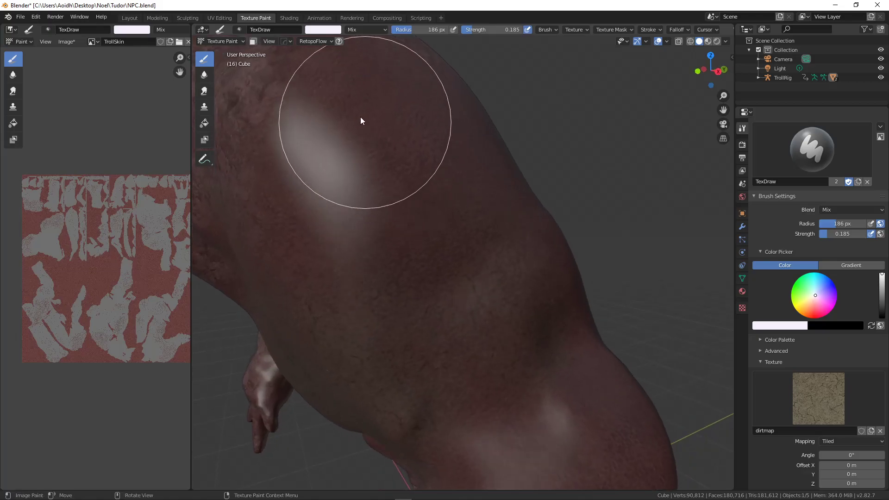
mouse_move(438, 277)
middle_mouse_down()
mouse_move(460, 274)
mouse_move(464, 179)
middle_mouse_up()
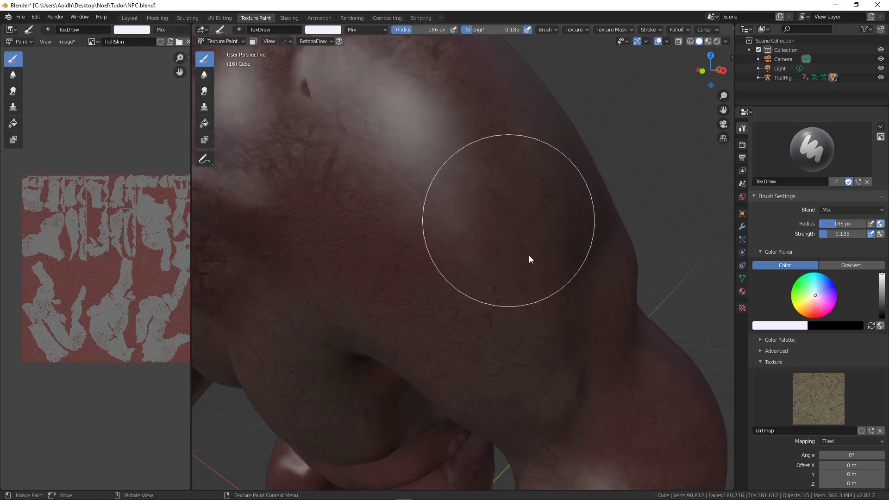
mouse_move(351, 244)
middle_mouse_down()
mouse_move(366, 257)
mouse_move(407, 235)
middle_mouse_up()
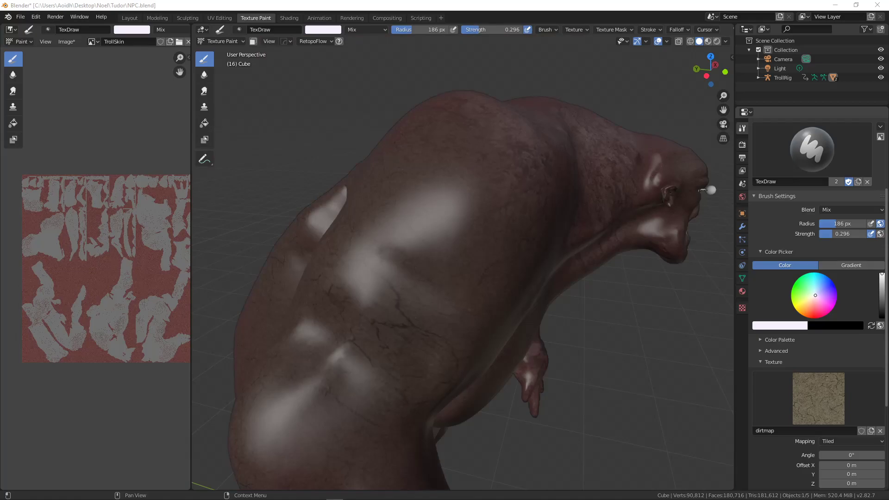
Paint the dirtmap texture from the front view over the troll's right shoulder front and left chest.
mouse_move(535, 268)
middle_mouse_down()
mouse_move(447, 238)
mouse_move(353, 224)
mouse_move(434, 291)
mouse_move(400, 225)
middle_mouse_up()
scroll(400, 225, "down", 2)
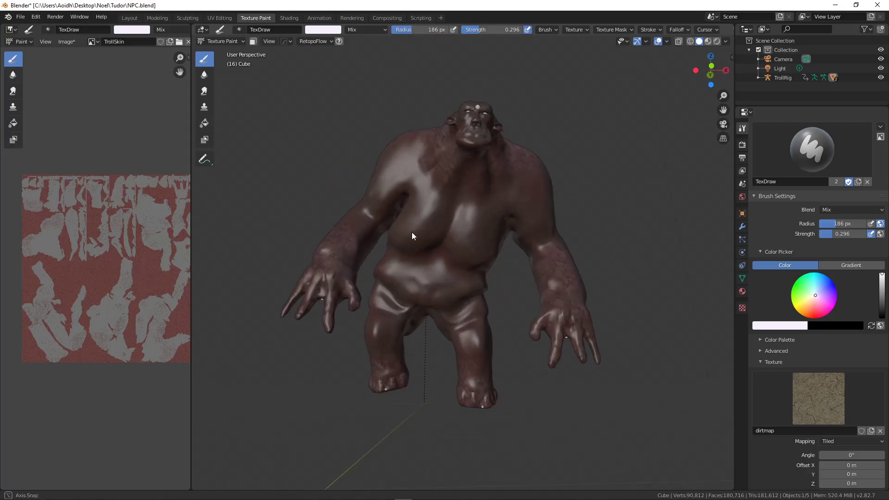
key("KP_1")
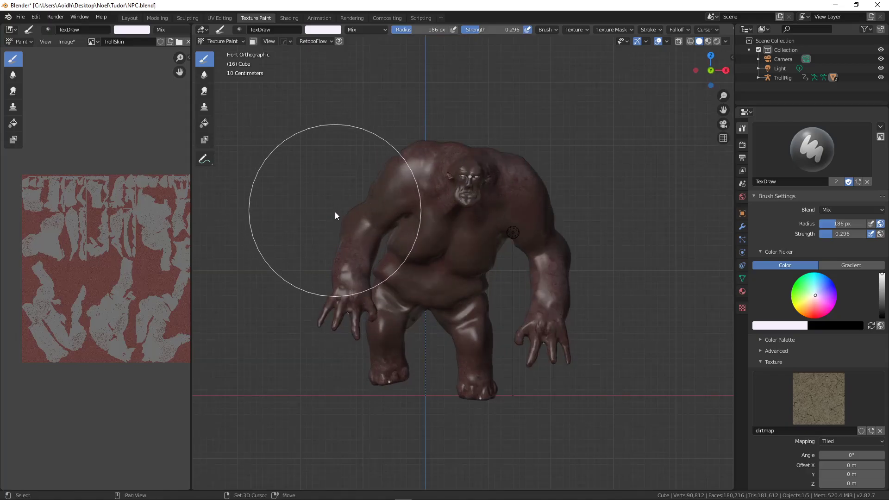
middle_click_drag(337, 212, 375, 245, "shift")
scroll(374, 241, "up", 5)
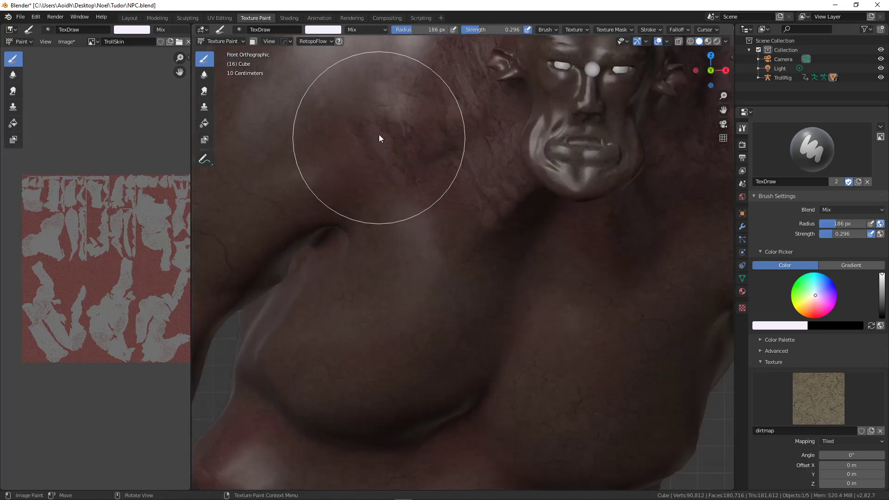
mouse_move(374, 149)
left_mouse_down()
mouse_move(394, 194)
mouse_move(402, 182)
mouse_move(335, 160)
left_mouse_up()
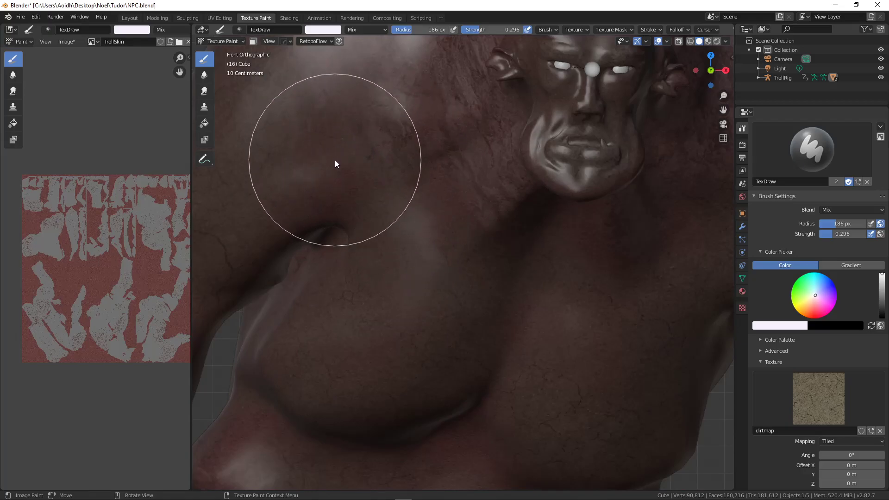
mouse_move(578, 254)
left_mouse_down()
mouse_move(455, 217)
mouse_move(501, 248)
mouse_move(559, 260)
mouse_move(591, 278)
left_mouse_up()
Blend the dirtmap texture across the troll's upper chest below the neck and over the left shoulder.
middle_click_drag(591, 278, 554, 267)
scroll(554, 266, "down", 3)
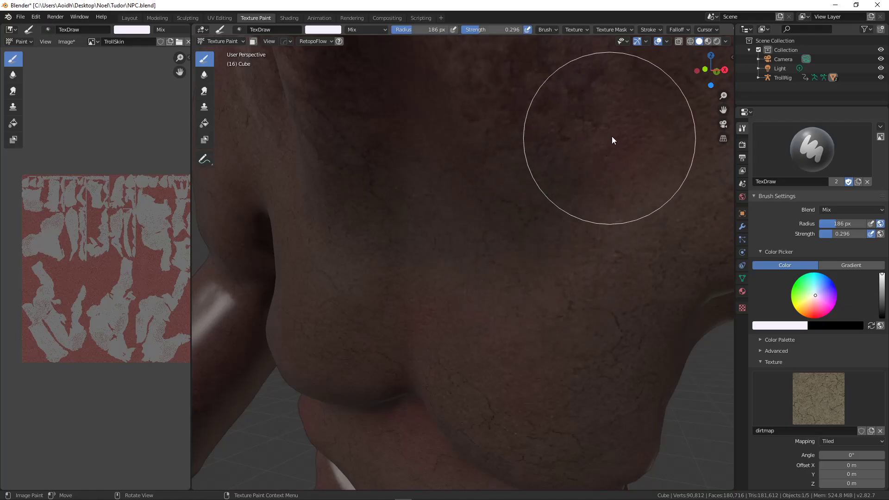
middle_click_drag(580, 176, 554, 218, "shift")
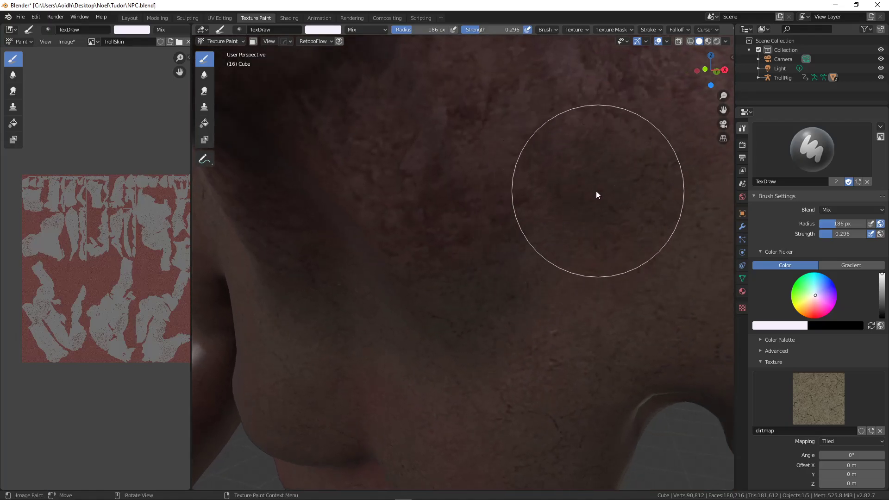
scroll(598, 191, "down", 2)
middle_click_drag(596, 193, 584, 213)
middle_click_drag(642, 237, 595, 247)
scroll(551, 274, "down", 6)
middle_click_drag(538, 272, 508, 281)
scroll(527, 282, "up", 6)
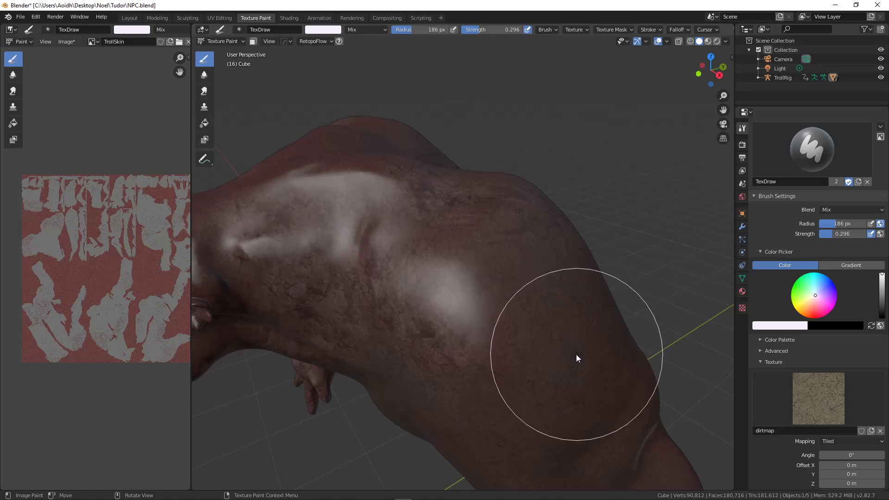
Examine the dirt coverage around the troll's arms, back and face, and switch the model to Object Mode.
middle_click_drag(576, 356, 513, 340)
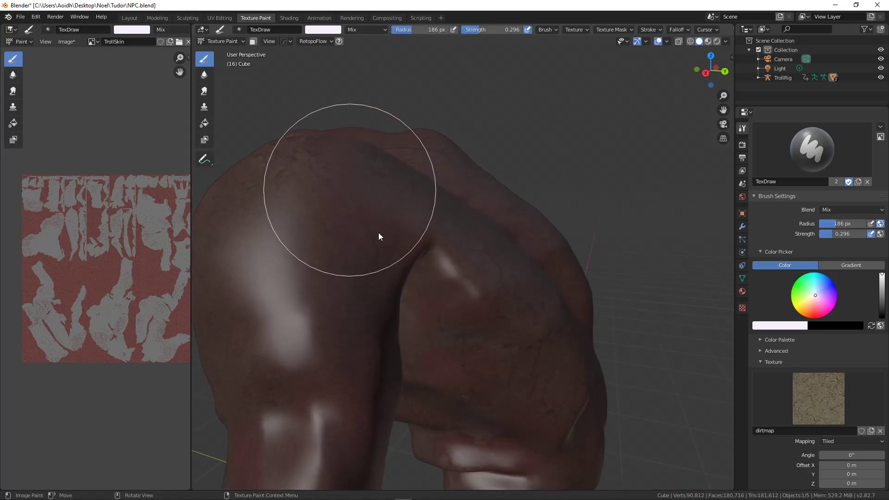
scroll(340, 245, "down", 2)
mouse_move(340, 248)
middle_mouse_down()
mouse_move(457, 259)
mouse_move(468, 176)
mouse_move(461, 207)
middle_mouse_up()
scroll(453, 252, "up", 4)
scroll(468, 196, "down", 1)
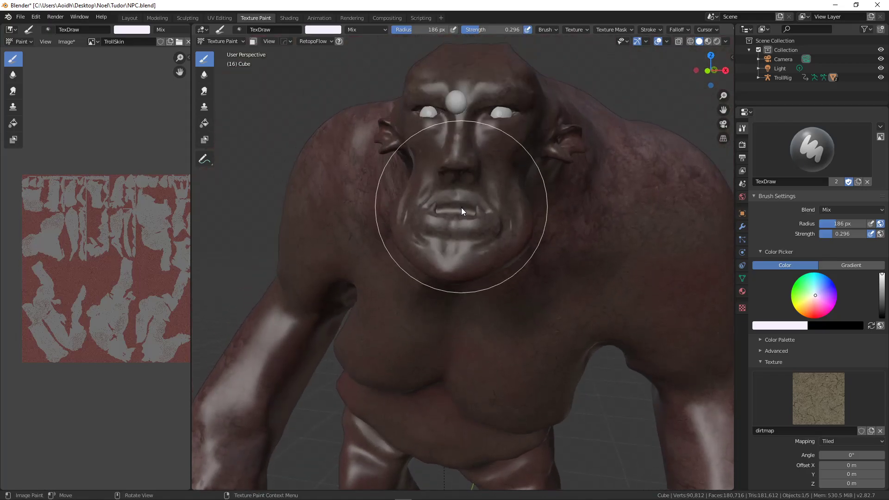
left_click(221, 42)
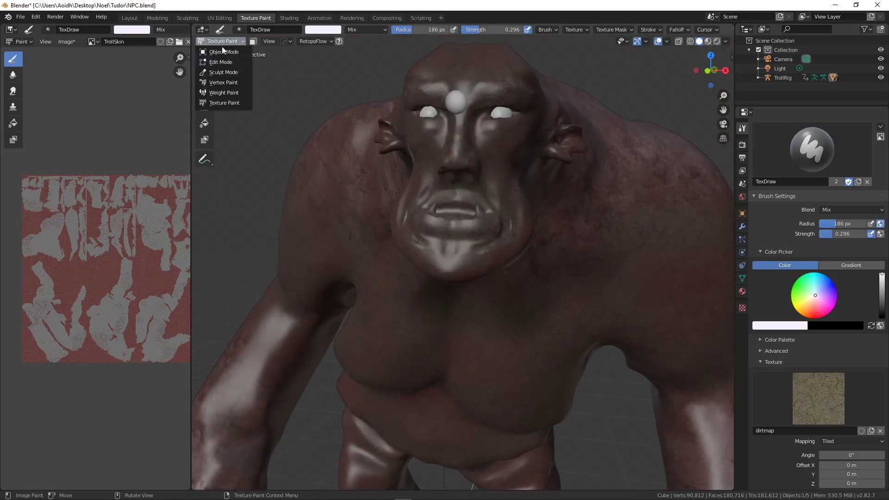
left_click(222, 52)
scroll(499, 170, "down", 5)
scroll(478, 193, "up", 2)
scroll(463, 215, "up", 2)
middle_click_drag(453, 218, 497, 186)
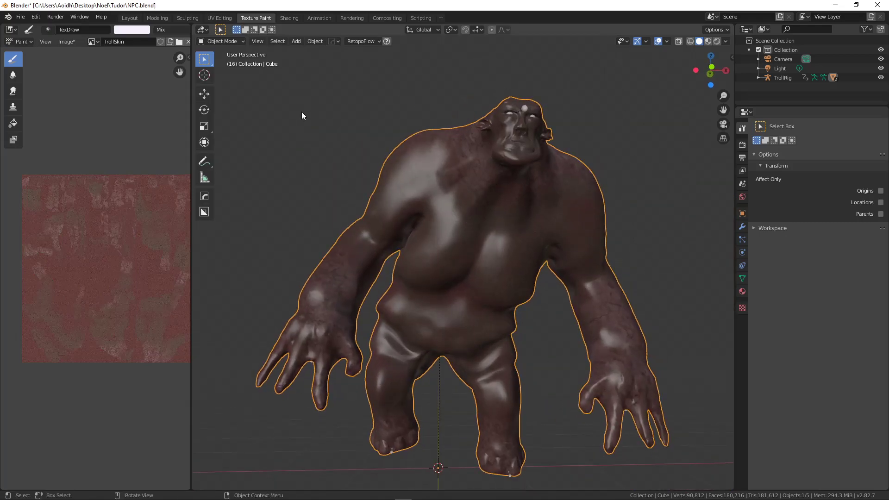
Reconnect the TrollSkin image's Color output to the Principled BSDF's Base Color in the Shading workspace.
left_click(289, 18)
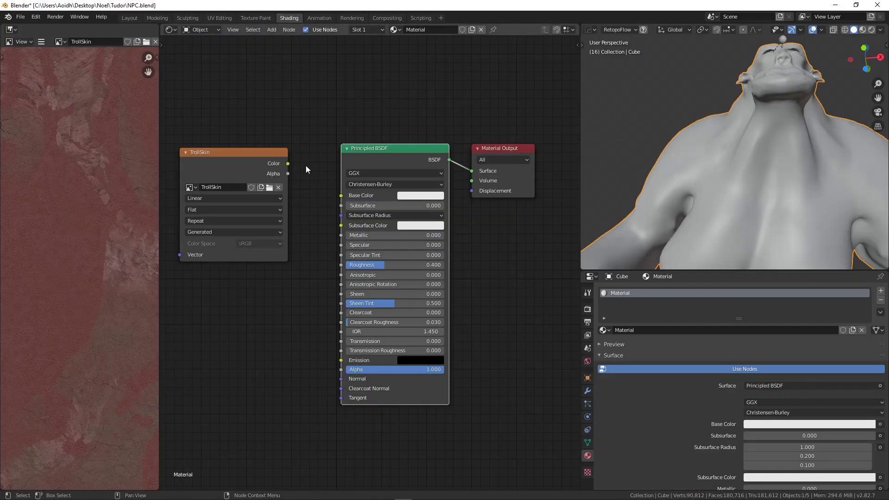
left_click_drag(288, 163, 360, 191)
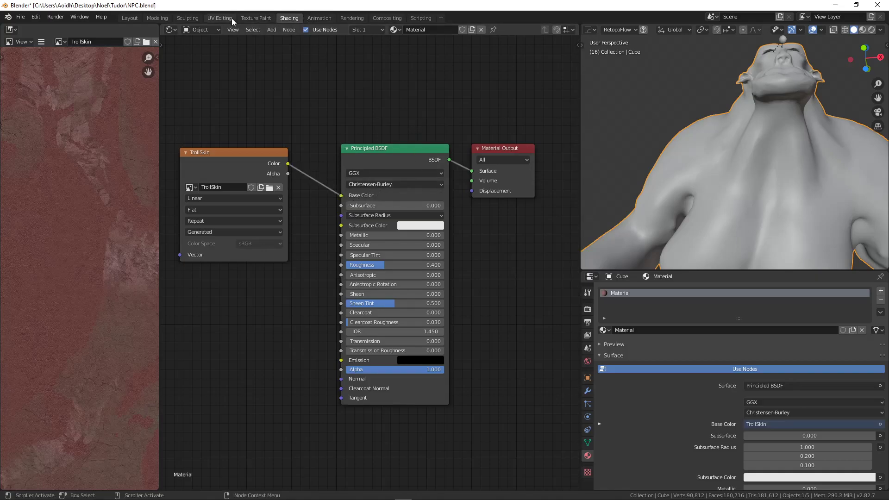
Show the troll in rendered shading in the Modeling workspace, in Object Mode and seen from the front.
left_click(157, 18)
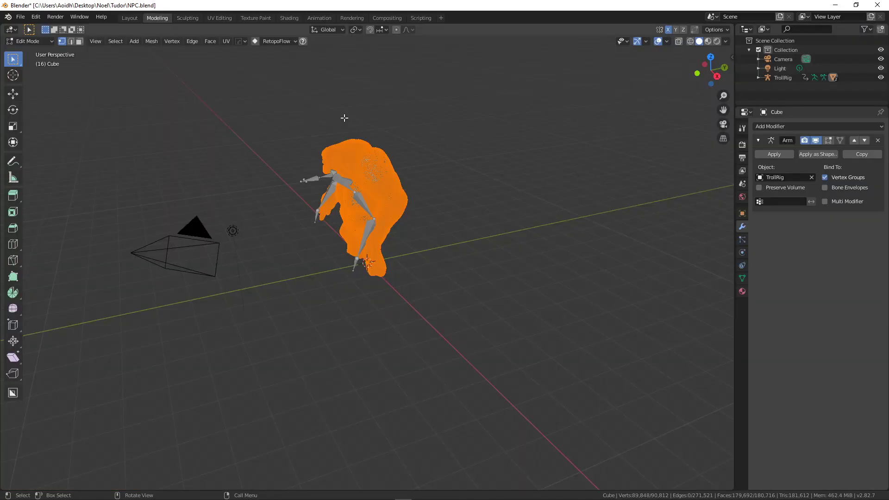
left_click(716, 41)
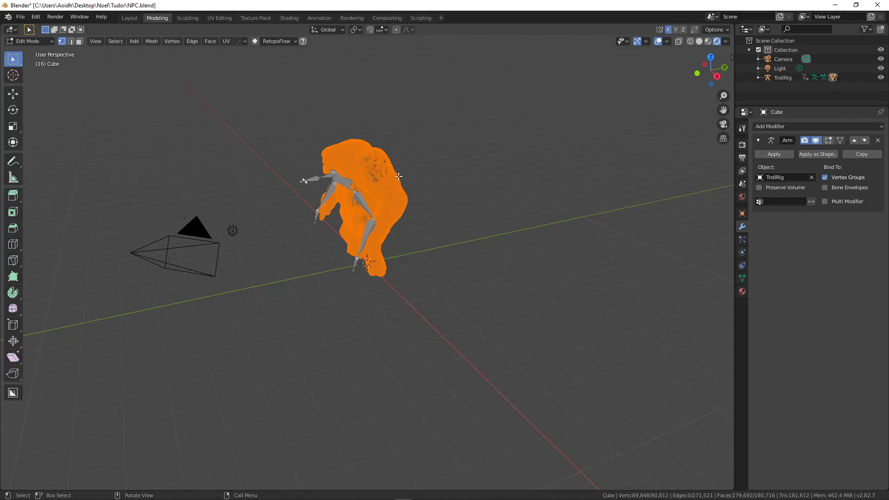
key("Tab")
mouse_move(343, 174)
middle_mouse_down()
mouse_move(387, 191)
mouse_move(384, 209)
mouse_move(365, 187)
mouse_move(379, 213)
middle_mouse_up()
scroll(383, 210, "up", 3)
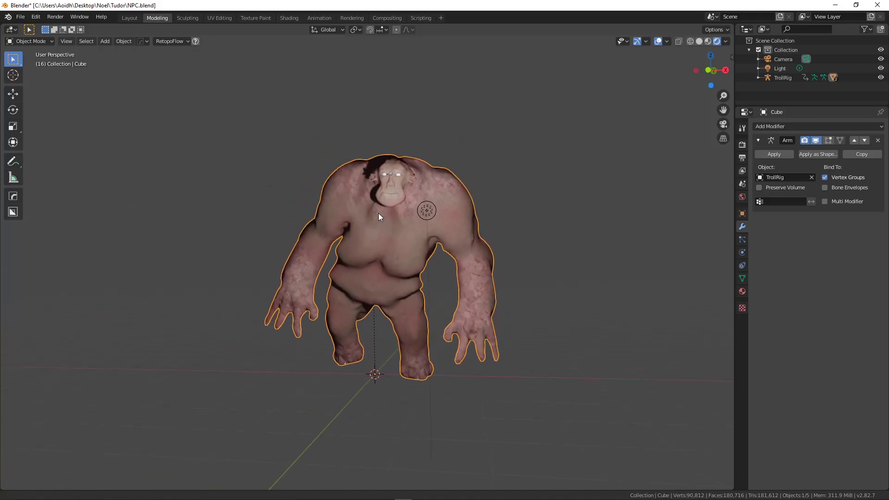
scroll(380, 214, "up", 3)
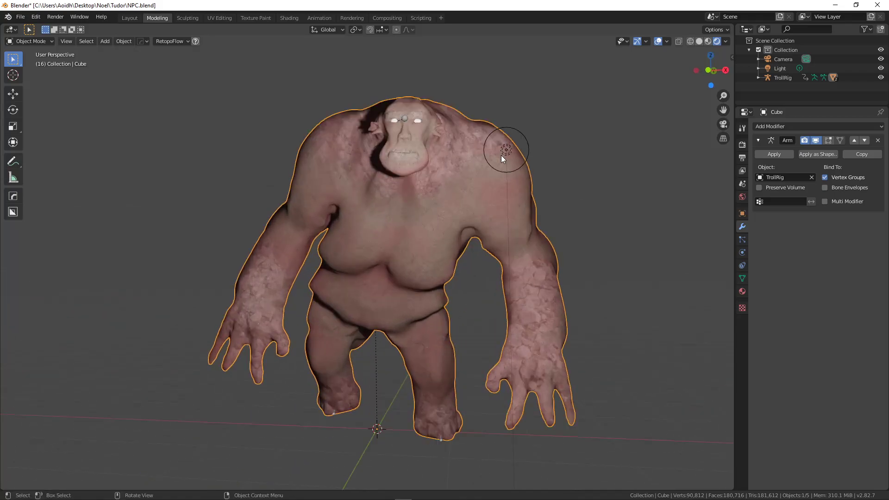
Move the point light up and away from the troll's shoulder, set its power to 50 W and check the skin's look.
left_click(506, 151)
key("g")
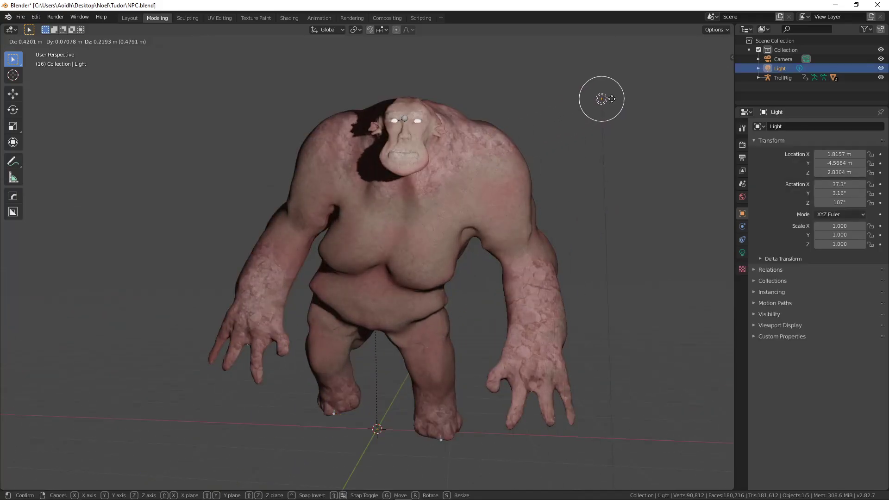
left_click(660, 82)
left_click(742, 253)
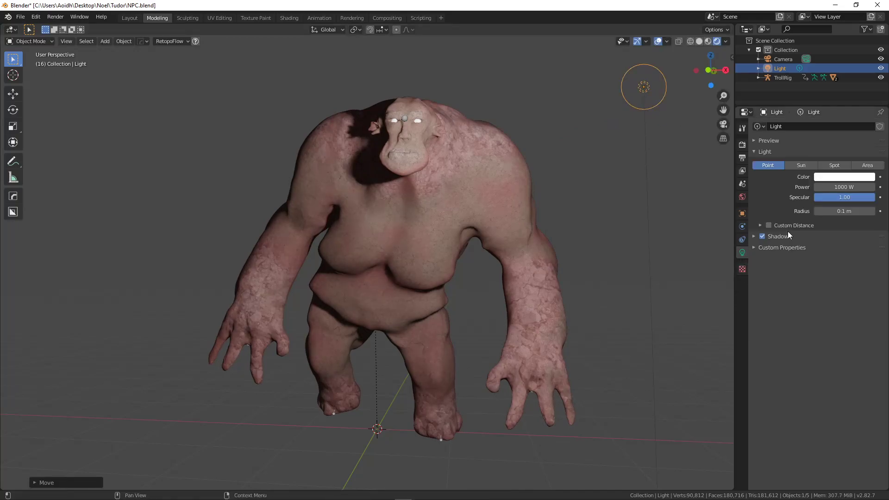
left_click(844, 186)
type("50")
key("Return")
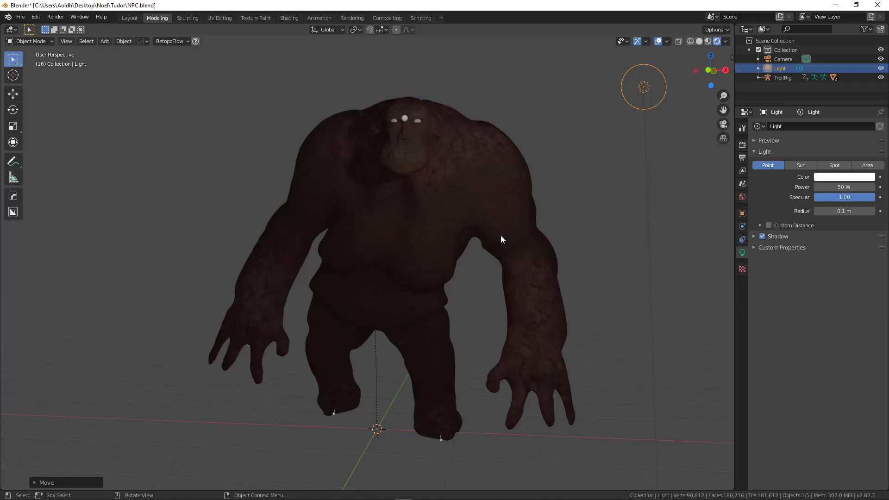
mouse_move(466, 182)
middle_mouse_down()
mouse_move(419, 201)
mouse_move(361, 196)
mouse_move(407, 190)
mouse_move(423, 222)
mouse_move(321, 220)
mouse_move(484, 210)
mouse_move(459, 219)
mouse_move(439, 212)
mouse_move(465, 191)
middle_mouse_up()
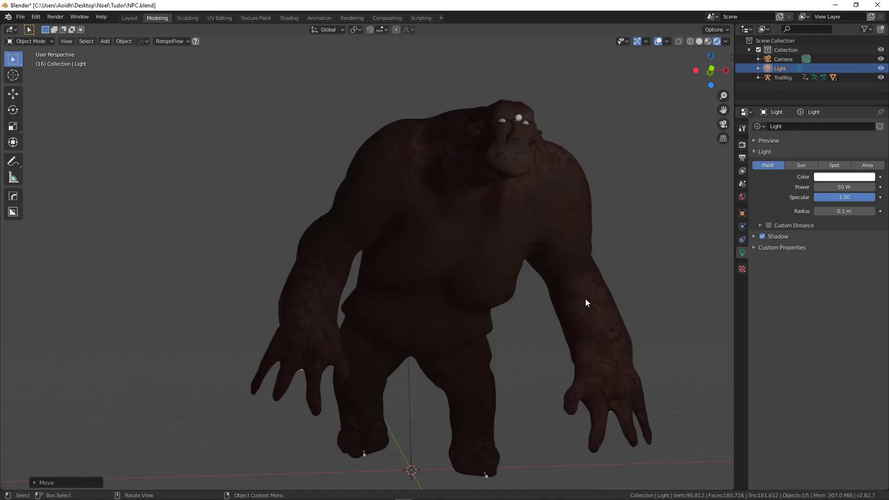
middle_click_drag(450, 312, 329, 296)
scroll(434, 323, "up", 2)
scroll(408, 282, "up", 2)
middle_click_drag(408, 282, 346, 268)
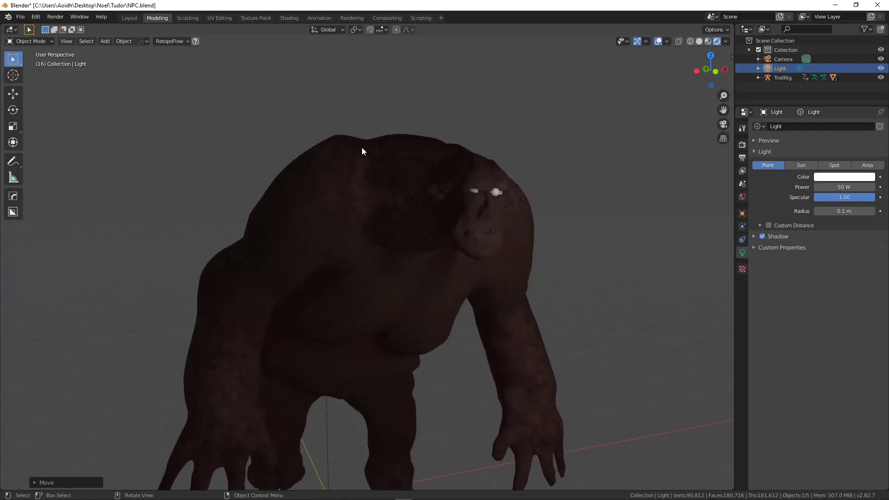
Select the troll mesh in the UV Editing workspace and enter Edit Mode.
left_click(224, 18)
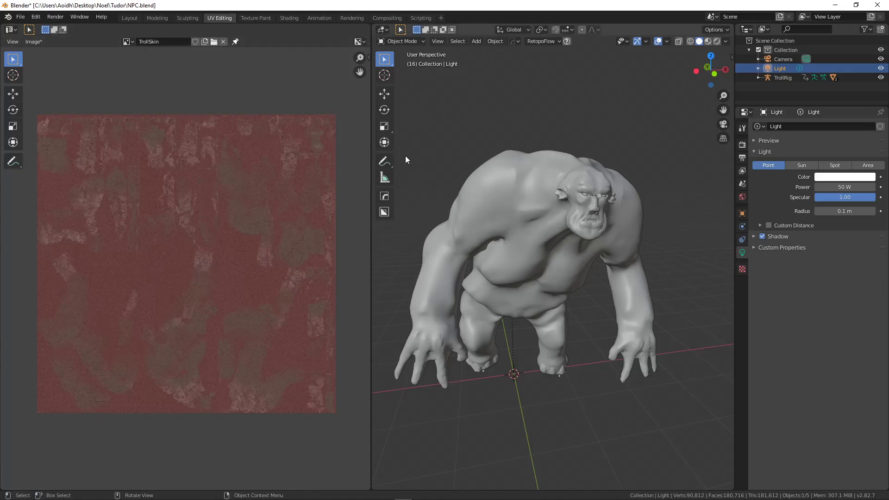
left_click(562, 178)
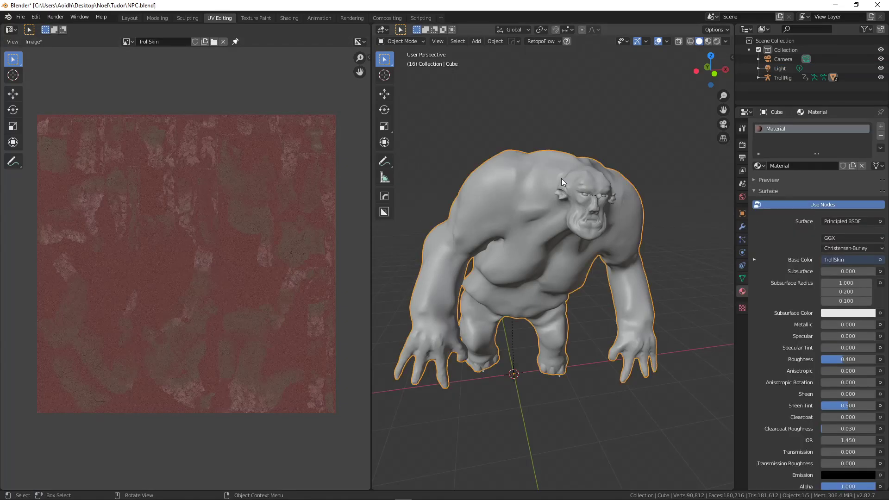
key("Tab")
Select only the vertices at the front of the troll's face, using the right orthographic view in wireframe shading.
middle_click_drag(535, 192, 600, 197)
key("KP_3")
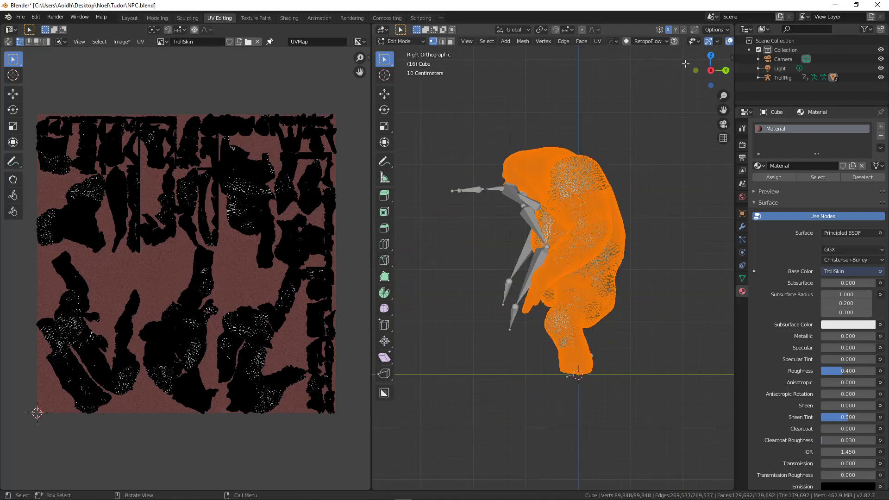
scroll(683, 42, "down", 4)
left_click(691, 41)
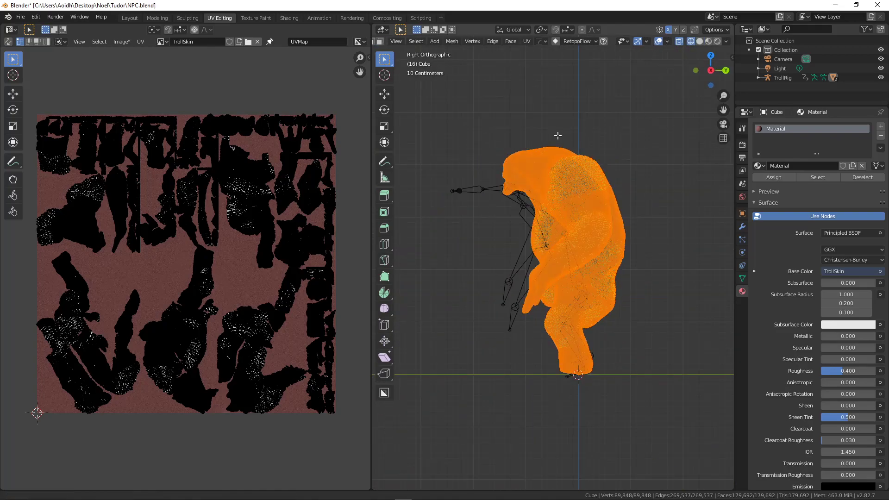
middle_click_drag(558, 133, 591, 148, "shift")
key("alt+a")
key("b")
left_click_drag(504, 139, 548, 220)
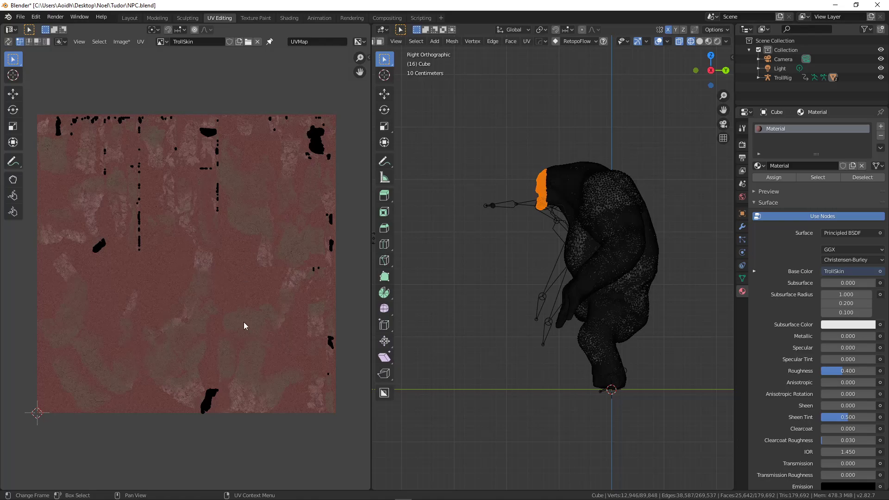
Examine the UV islands of the selected face over the TrollSkin image.
scroll(224, 392, "up", 5)
middle_click_drag(218, 326, 197, 151)
mouse_move(191, 269)
middle_mouse_down("ctrl")
mouse_move(255, 269)
mouse_move(184, 263)
middle_mouse_up("ctrl")
scroll(184, 265, "up", 2)
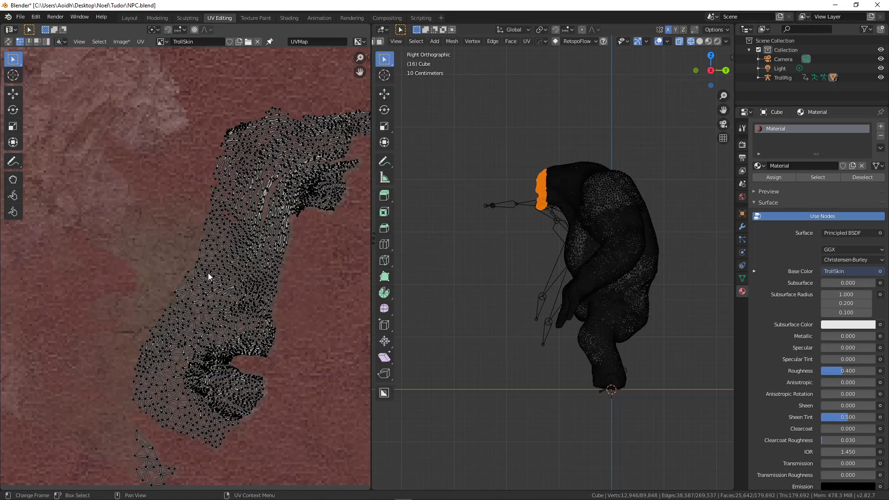
scroll(256, 283, "down", 4)
middle_click_drag(256, 282, 112, 393)
scroll(214, 234, "down", 5)
middle_click_drag(240, 205, 164, 405)
middle_click_drag(230, 242, 185, 438, "shift")
scroll(241, 251, "up", 4)
middle_click_drag(279, 183, 118, 318, "shift")
scroll(181, 272, "up", 3)
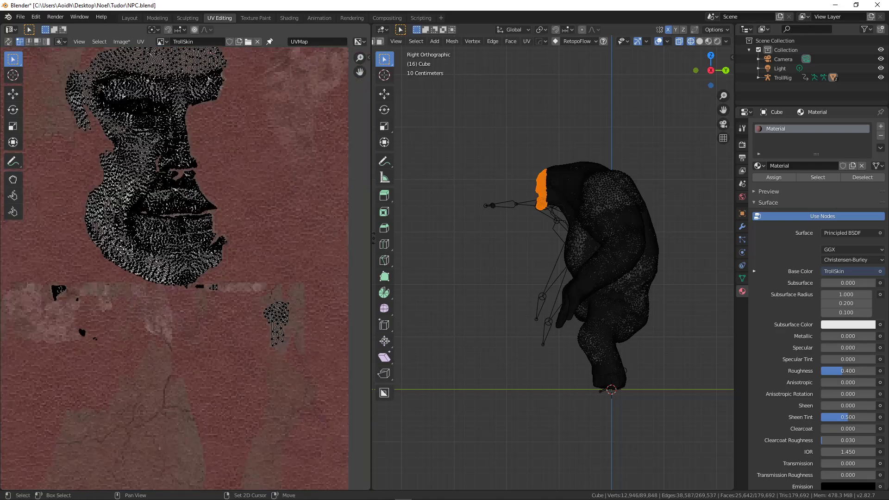
middle_click_drag(173, 129, 179, 204, "shift")
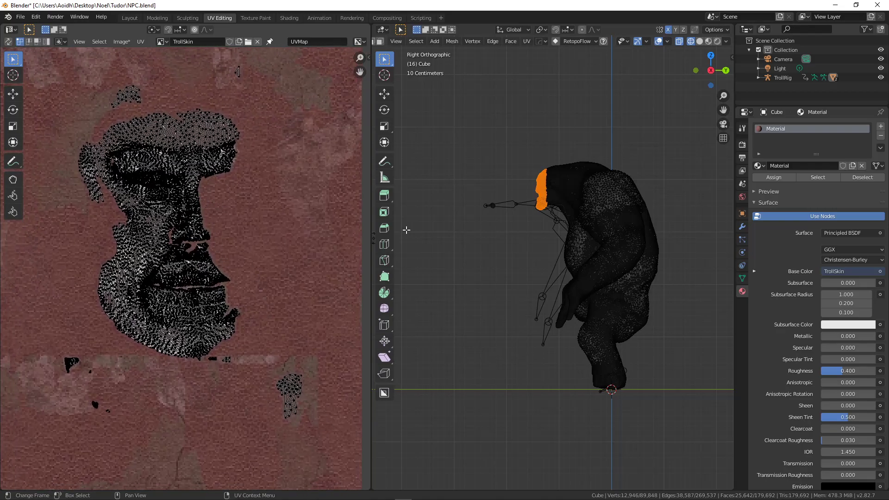
Return the 3D view to solid shading with the selected face seen up close from the front.
middle_click_drag(596, 222, 666, 230)
scroll(552, 225, "up", 2)
middle_click_drag(565, 231, 543, 262, "shift")
scroll(610, 236, "up", 2)
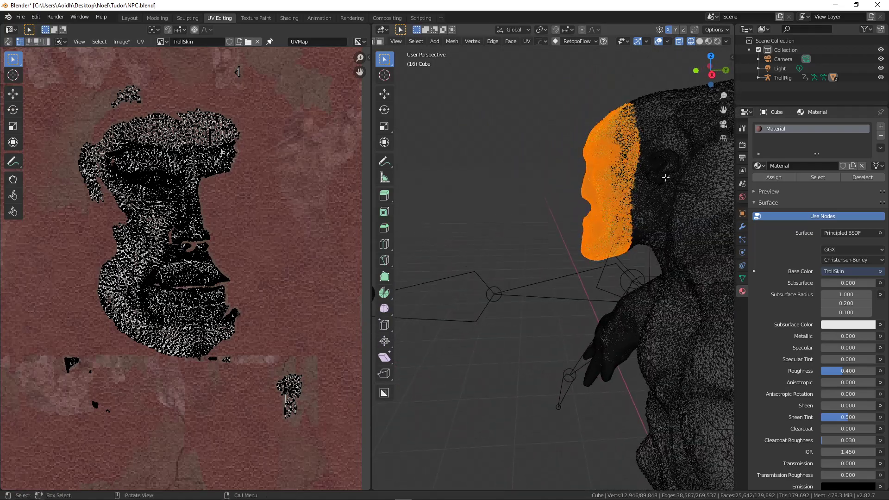
left_click(699, 41)
middle_click_drag(578, 183, 600, 176)
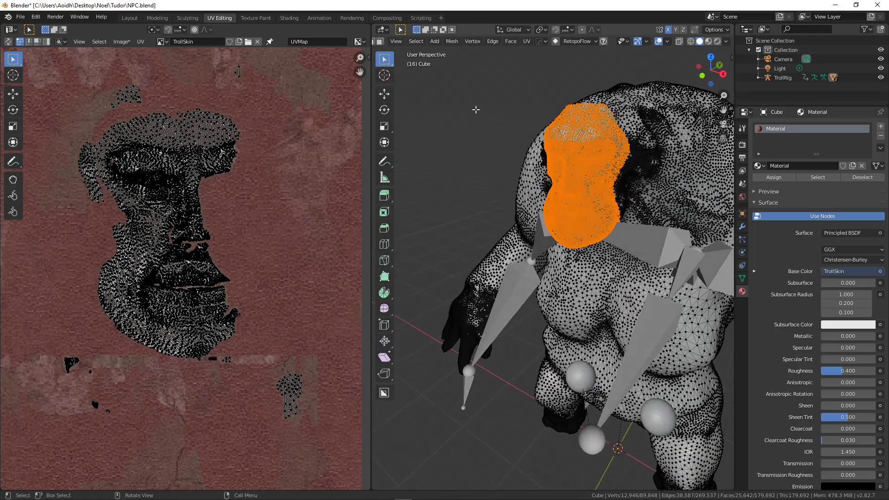
Disconnect the TrollSkin image from the material's Base Color in the Shading workspace and return to UV Editing.
left_click(289, 18)
left_click_drag(341, 195, 331, 203)
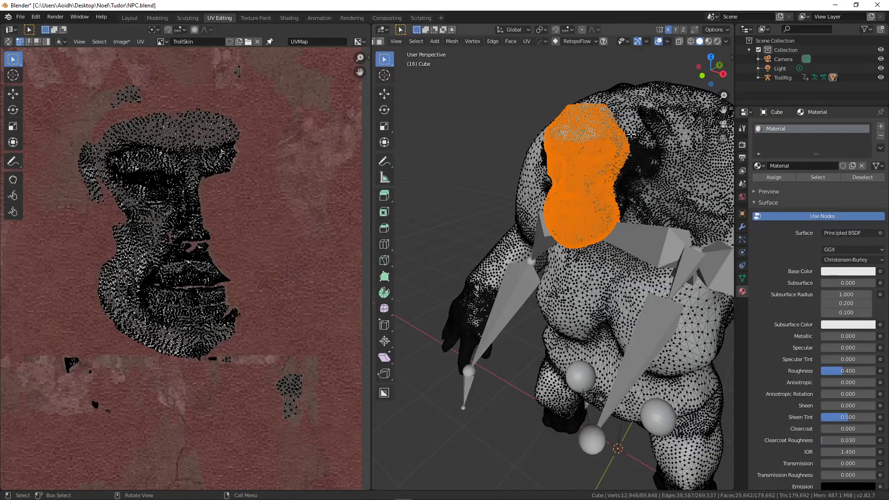
middle_click_drag(626, 152, 578, 167)
Move the linked face UV island from the image's upper corner into the empty area left of its centre.
scroll(239, 207, "down", 6)
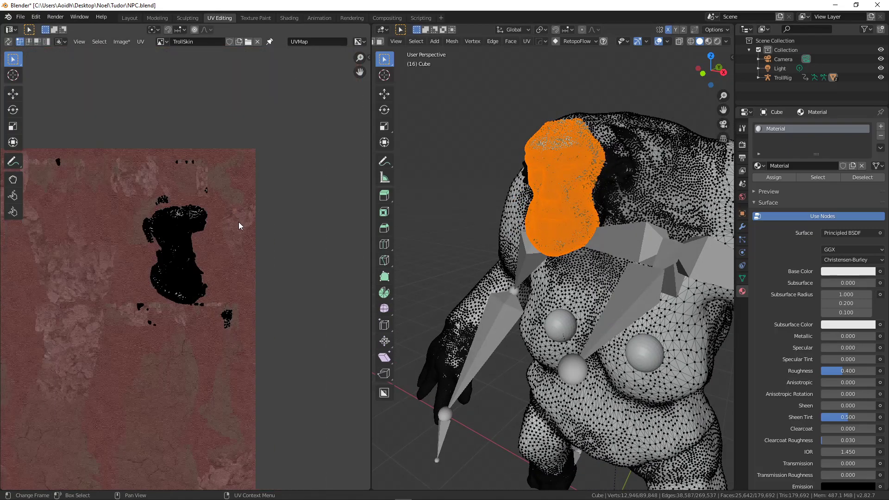
middle_click_drag(235, 233, 237, 207)
scroll(236, 206, "up", 5)
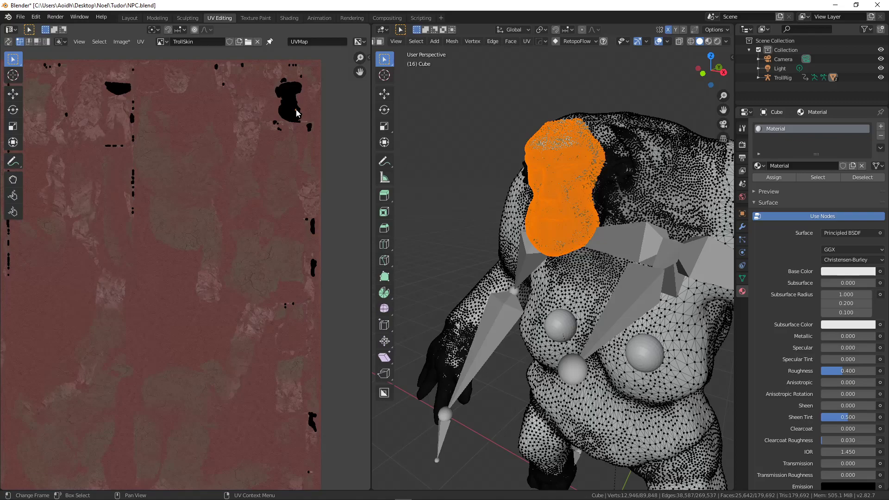
key("l")
scroll(267, 175, "down", 2)
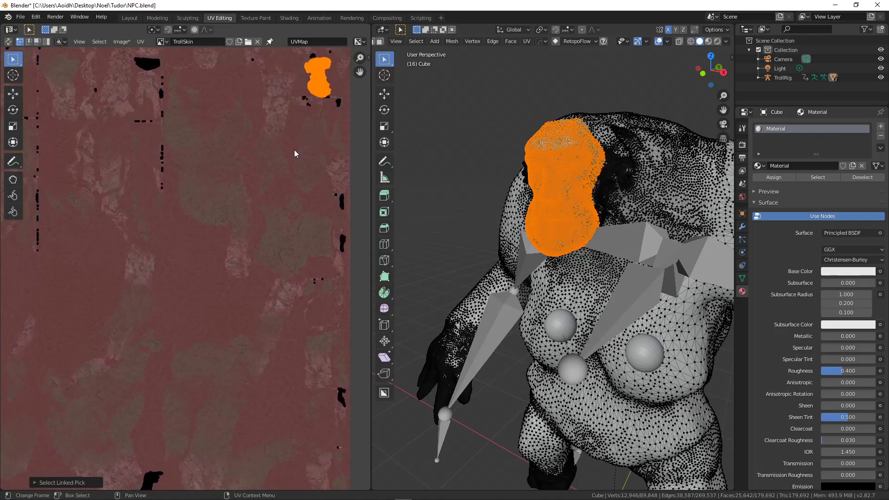
key("g")
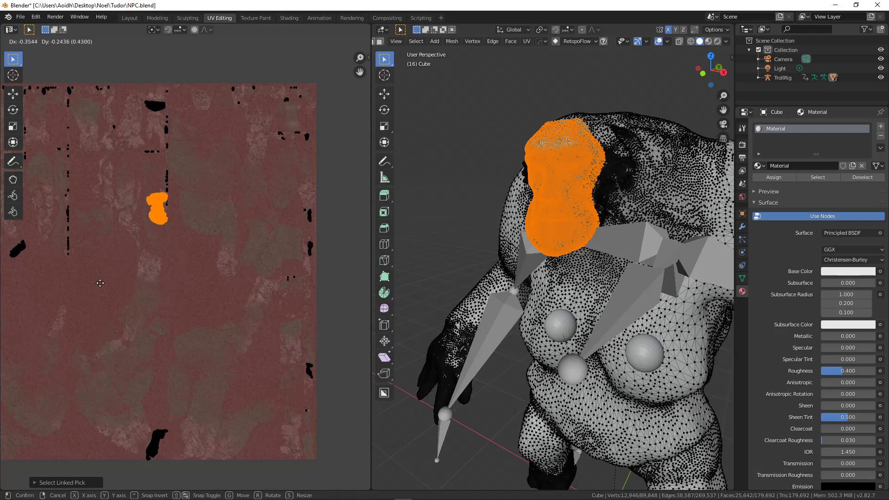
left_click(69, 328)
Move the other face UV island from the image's bottom edge to just left of the relocated face island.
middle_click_drag(126, 359, 168, 313)
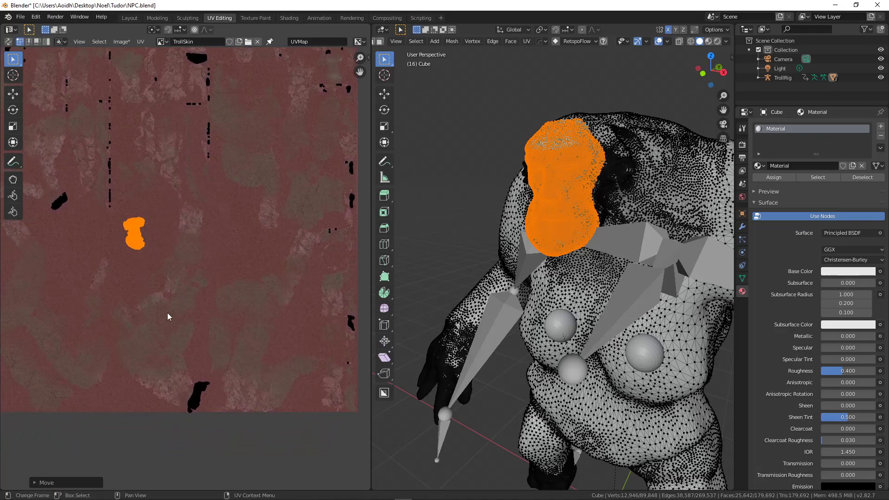
left_click(195, 384)
key("l")
key("g")
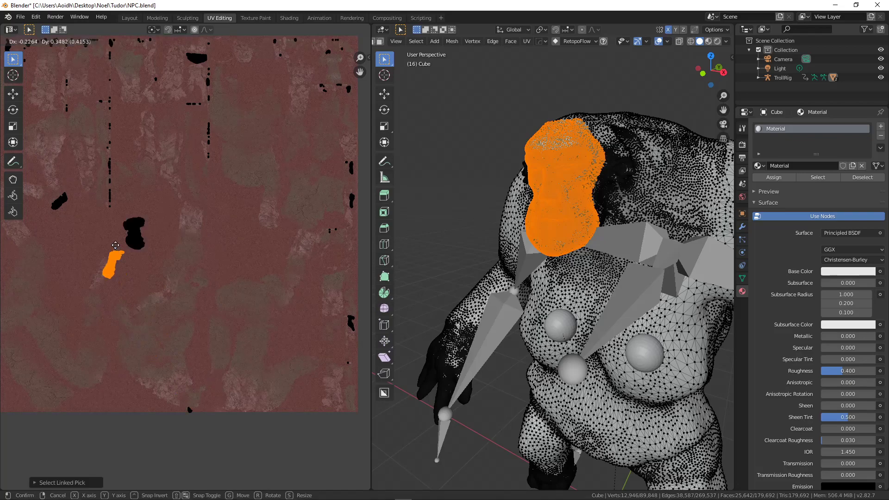
left_click(102, 240)
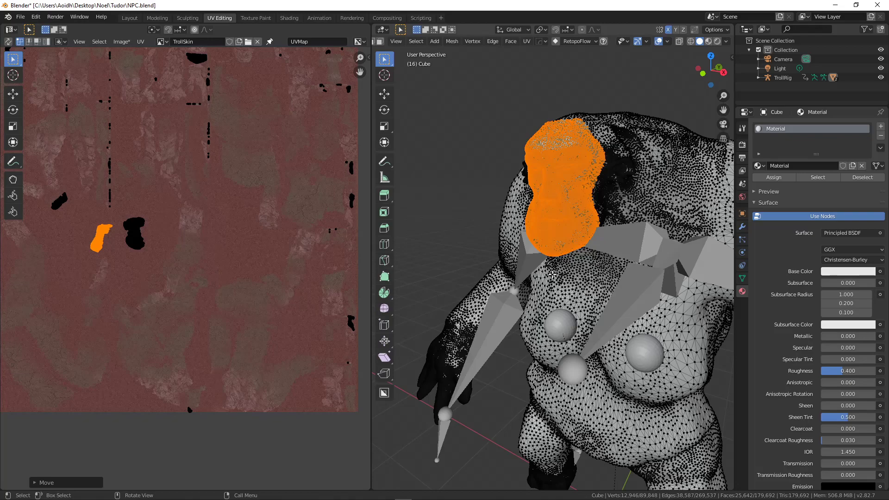
Select the whole troll mesh so that all its UV islands are displayed.
key("a")
scroll(167, 288, "up", 4)
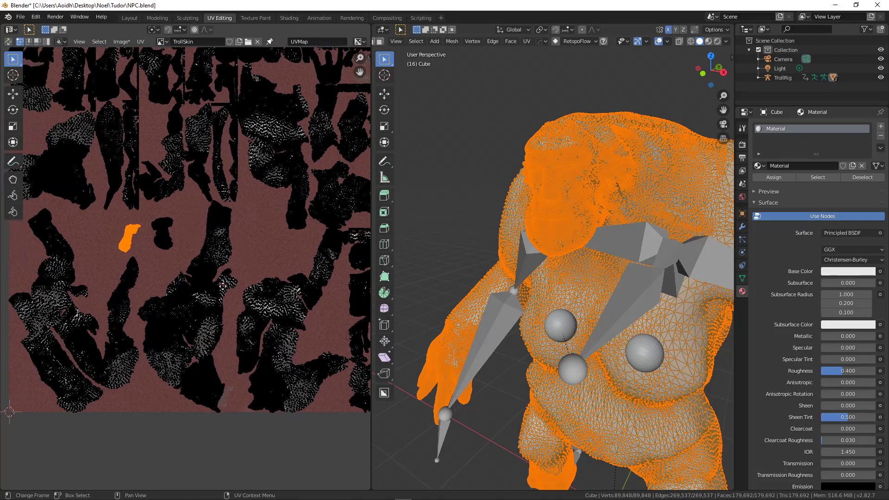
left_click(164, 182)
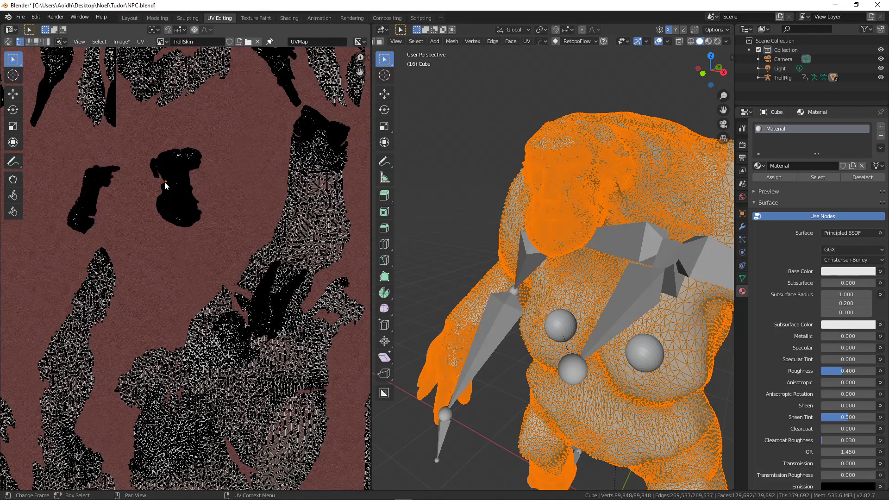
key("l")
scroll(176, 201, "down", 5)
scroll(171, 193, "down", 1)
scroll(181, 204, "up", 4)
scroll(180, 204, "up", 1)
scroll(186, 231, "down", 1)
middle_click_drag(189, 242, 133, 239)
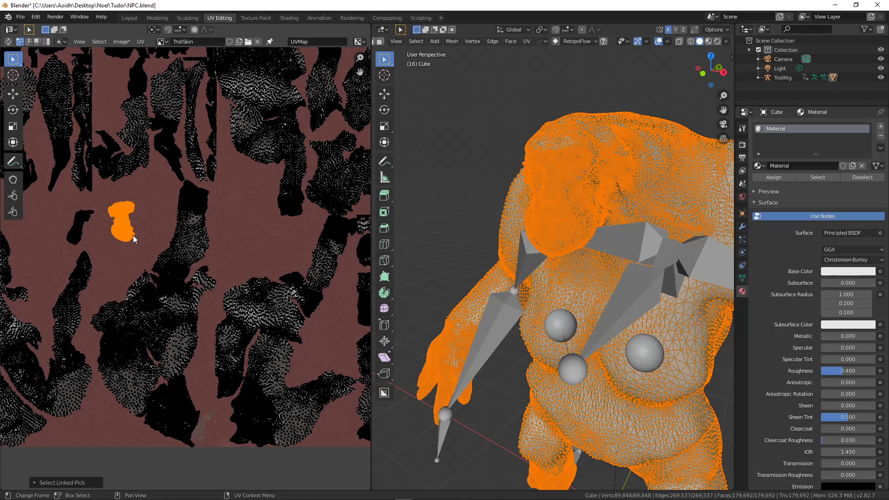
key("ctrl+z")
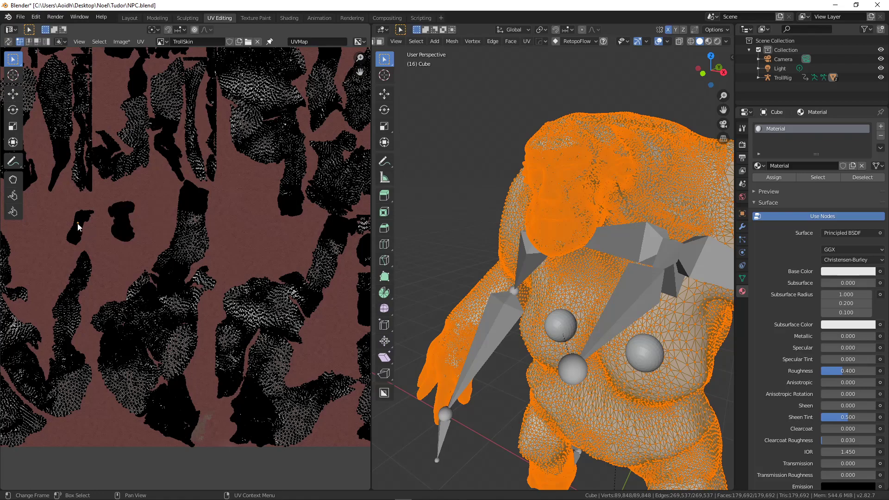
Move the narrower face UV island into the free gap right of the layout's centre.
key("l")
key("g")
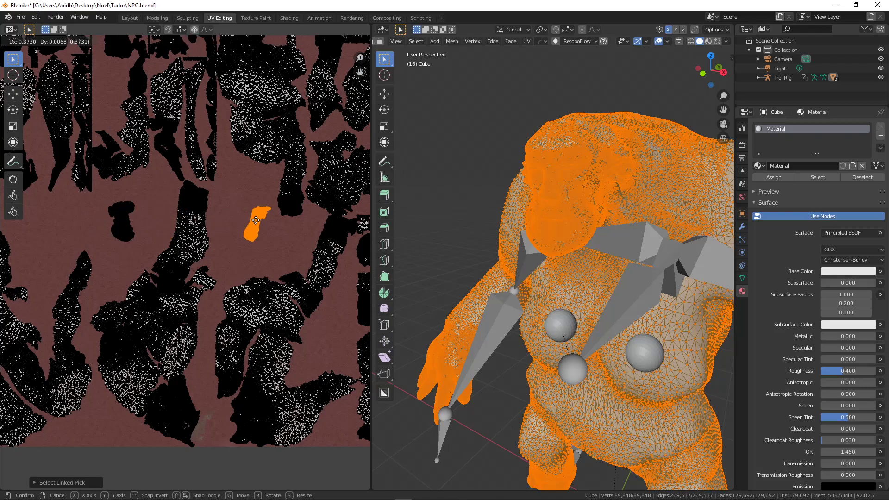
left_click(240, 219)
Rotate the narrower face UV island upright and enlarge it to about three times its size.
key("r")
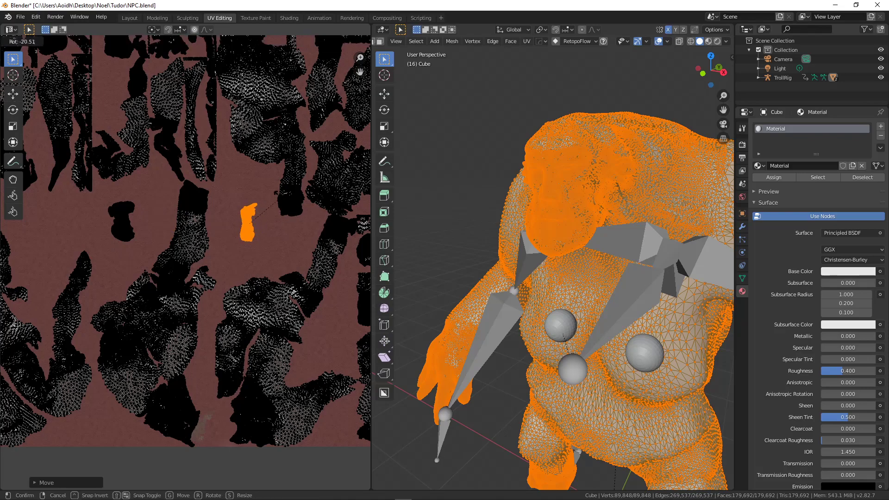
left_click(285, 211)
key("s")
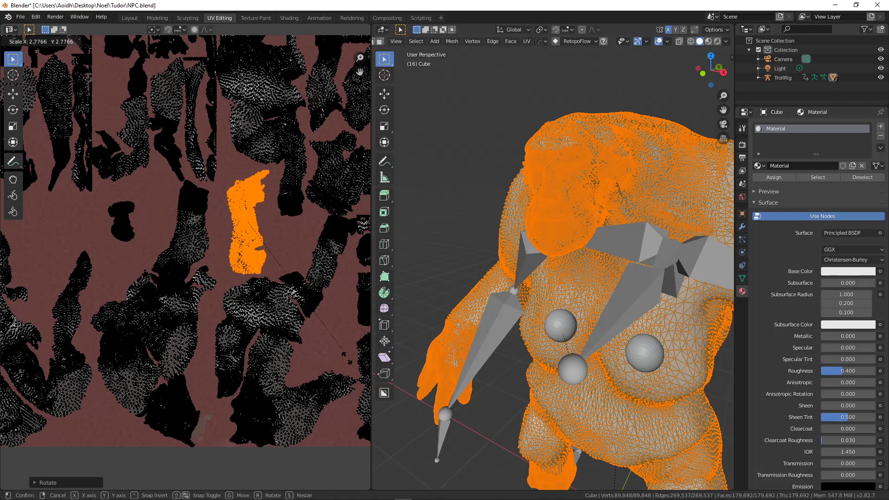
left_click(348, 363)
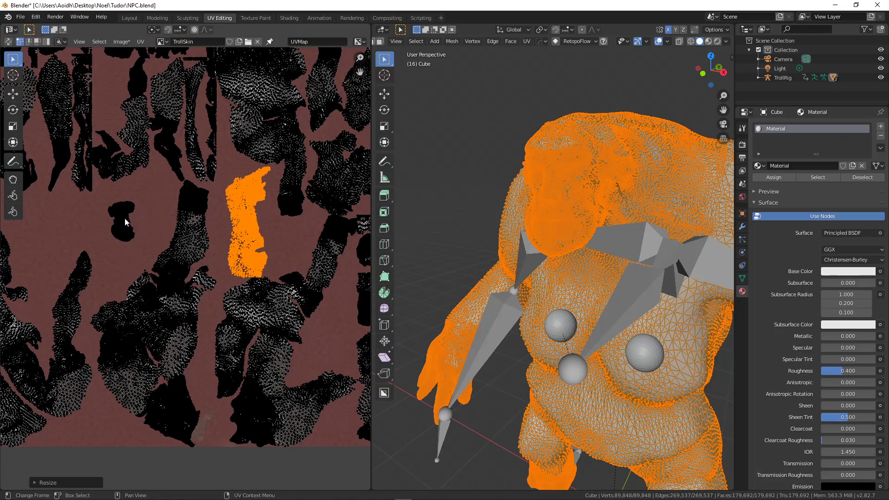
Enlarge the small face UV island left of the layout's centre to more than twice its size and rotate it onto its side.
key("alt+a")
key("l")
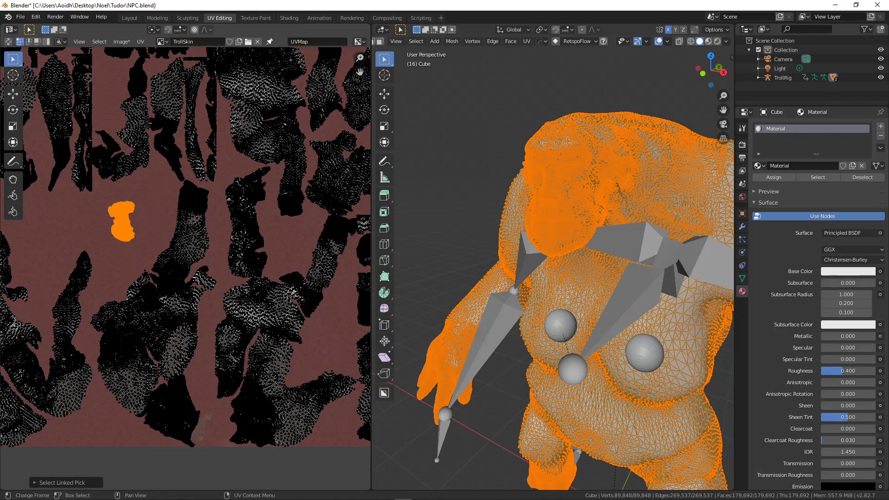
key("s")
left_click(155, 315)
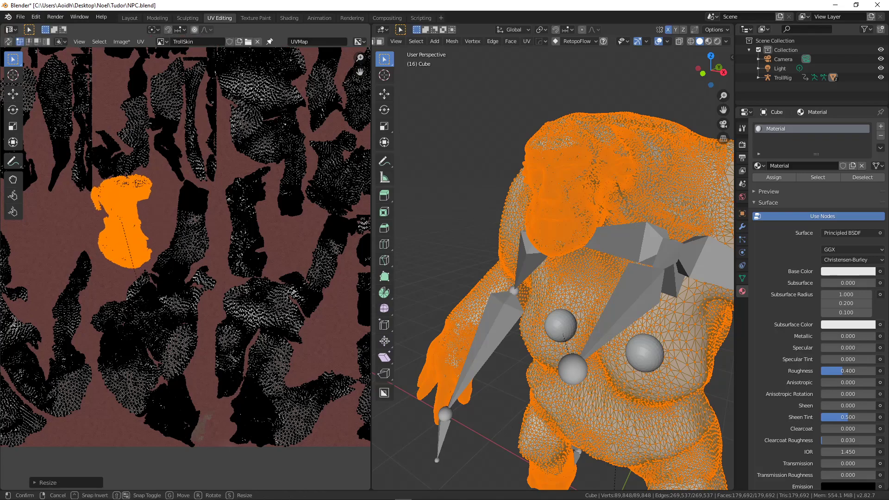
key("r")
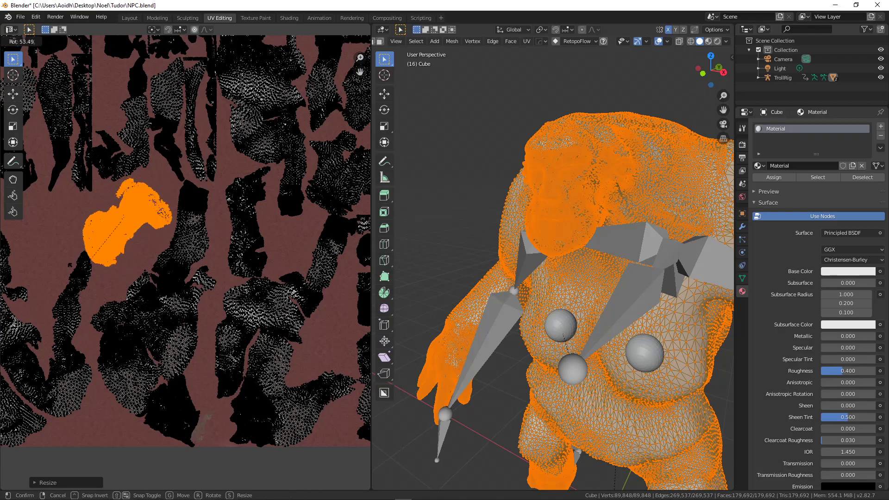
left_click(60, 249)
Move the sideways face UV island further left into the free gap and scale it up about 1.3 times.
middle_click_drag(104, 250, 172, 218)
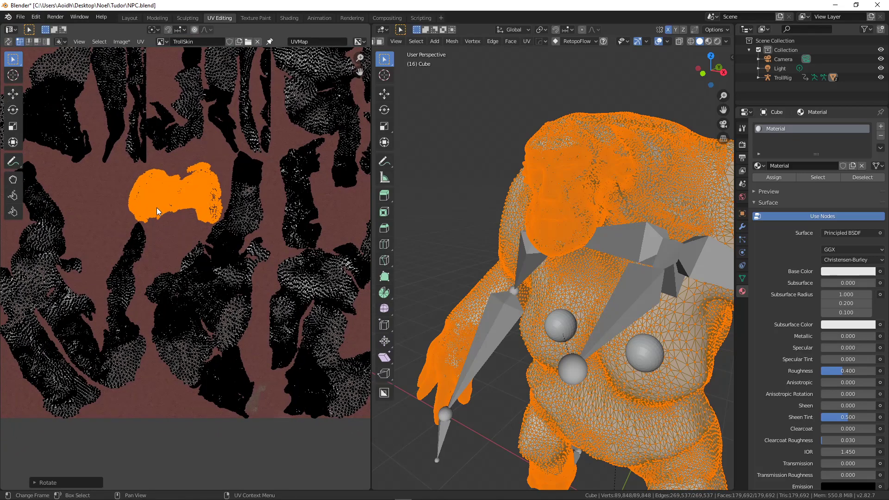
key("g")
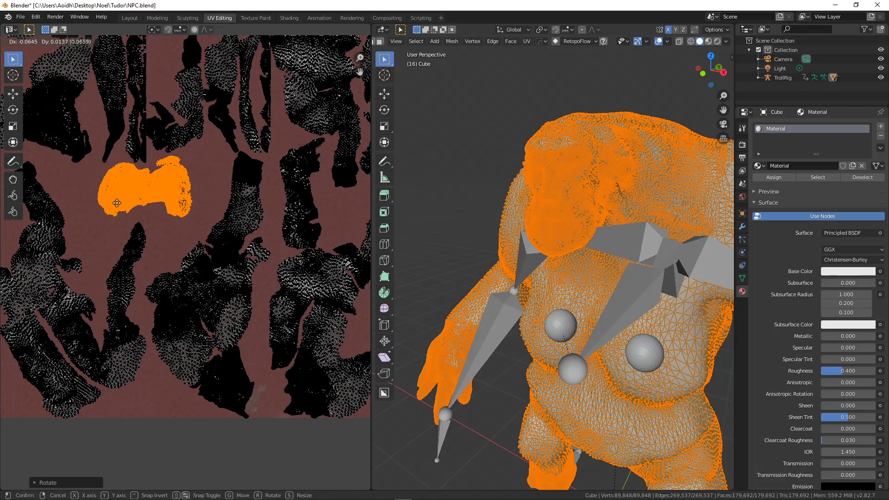
left_click(115, 207)
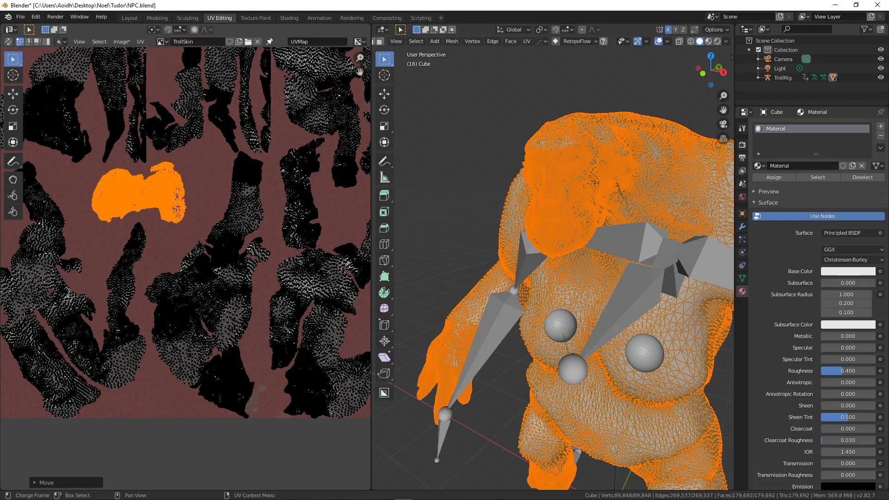
key("s")
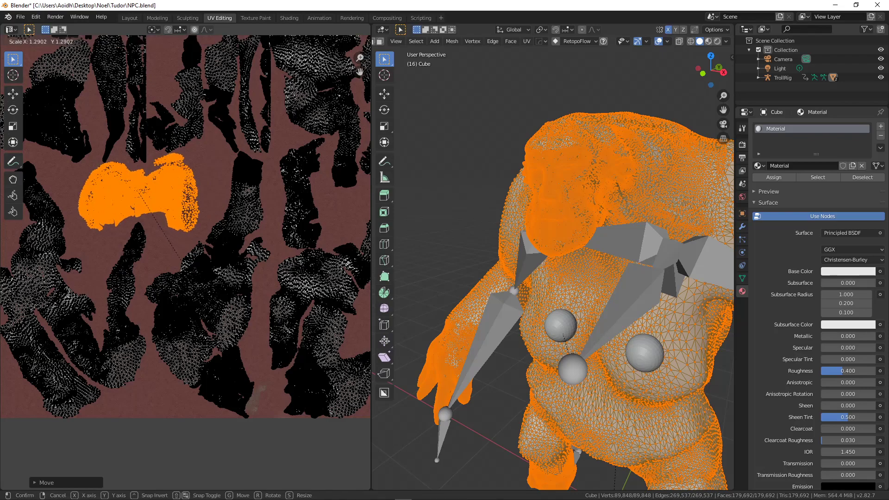
left_click(203, 296)
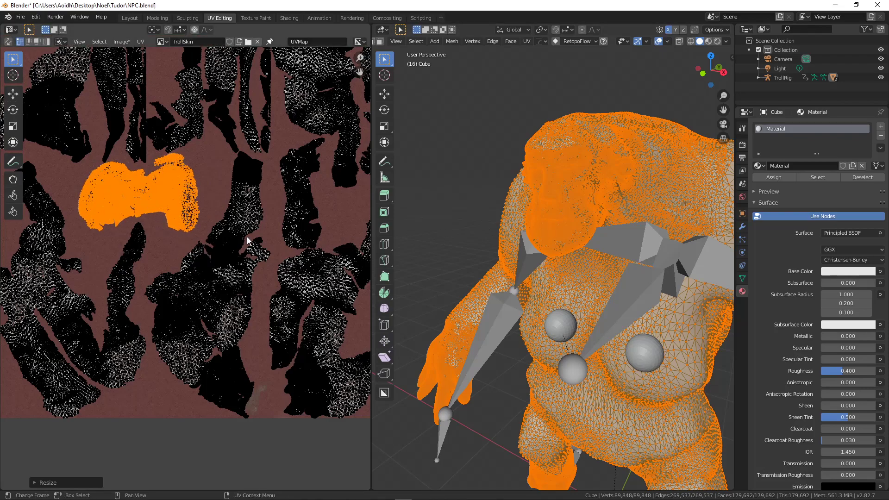
scroll(241, 241, "down", 6)
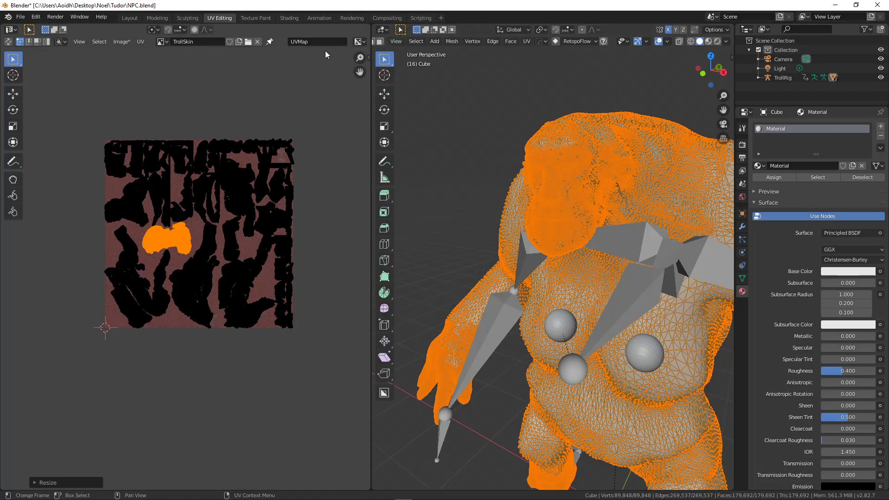
Switch the troll to Texture Paint mode and examine the skin texture on its face from the front and side.
scroll(413, 46, "up", 3)
left_click(413, 40)
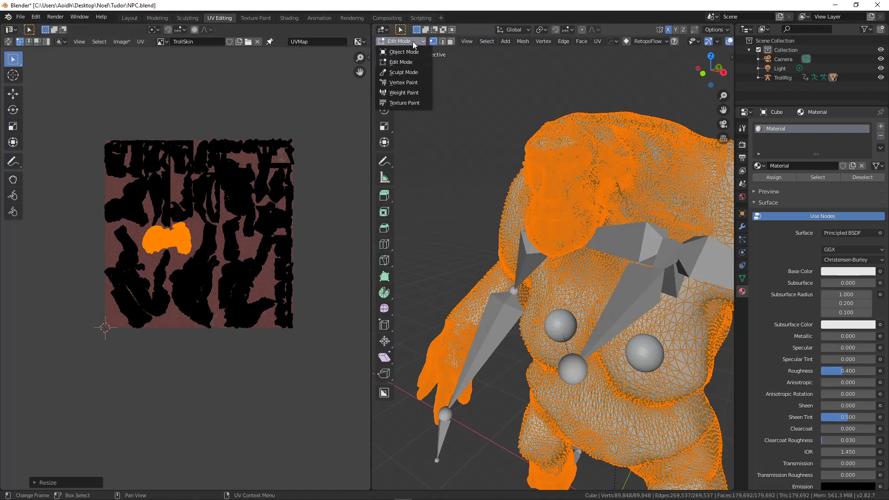
left_click(408, 103)
mouse_move(571, 290)
middle_mouse_down()
mouse_move(566, 270)
mouse_move(543, 253)
middle_mouse_up()
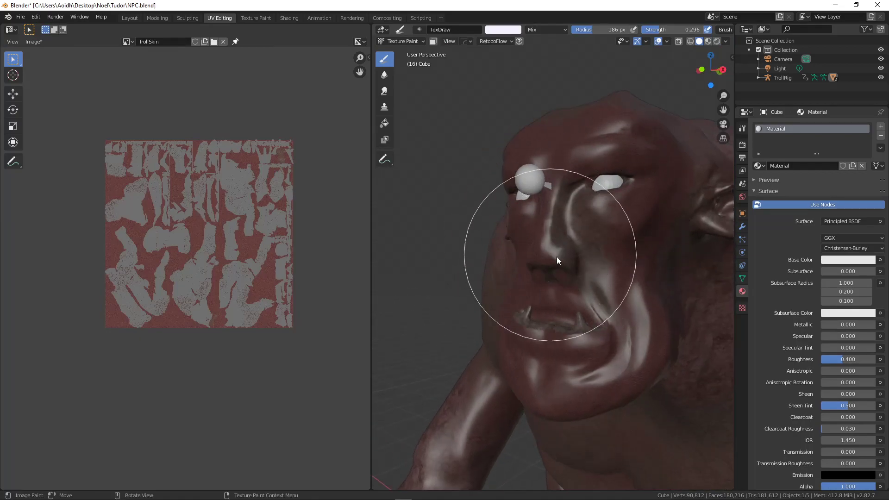
scroll(587, 260, "up", 5)
scroll(603, 248, "down", 3)
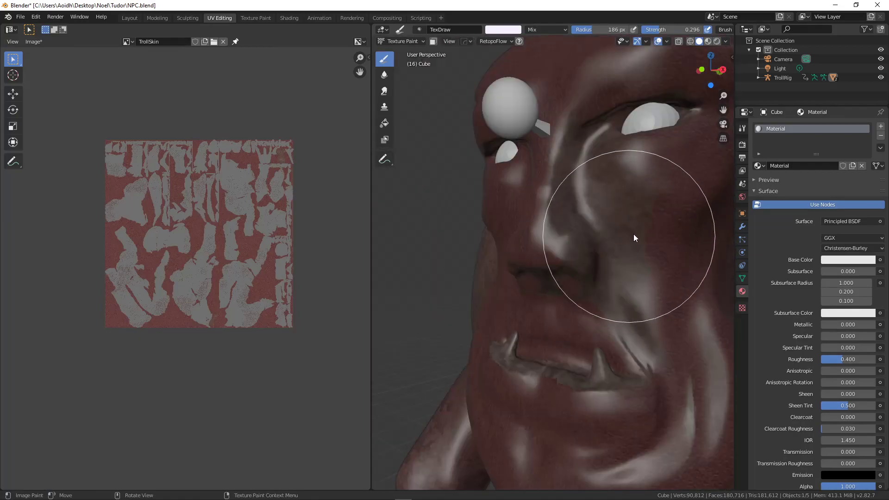
scroll(571, 325, "down", 3)
middle_click_drag(585, 308, 502, 296)
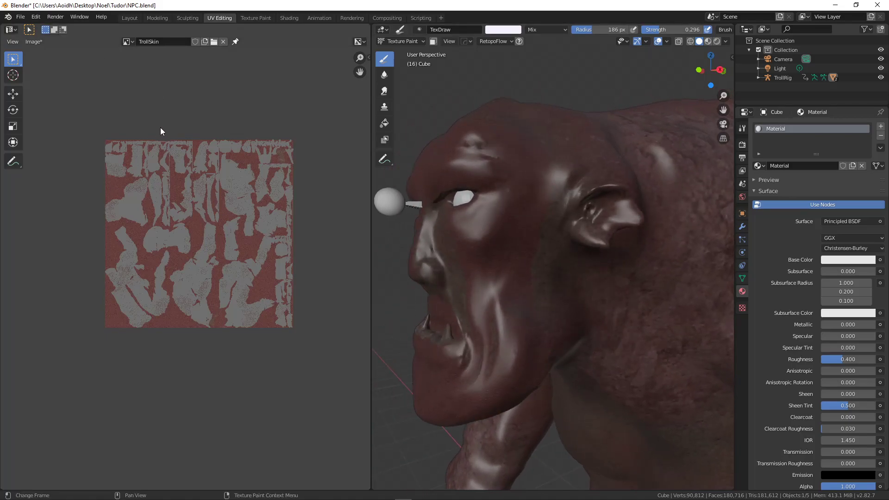
scroll(161, 126, "up", 1)
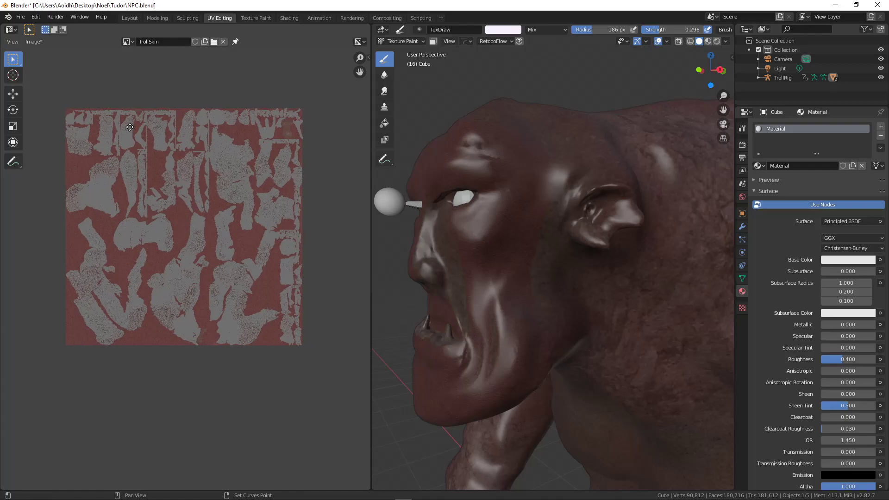
Save the project as a new file named NPC1.blend in the Tudor folder.
left_click(21, 16)
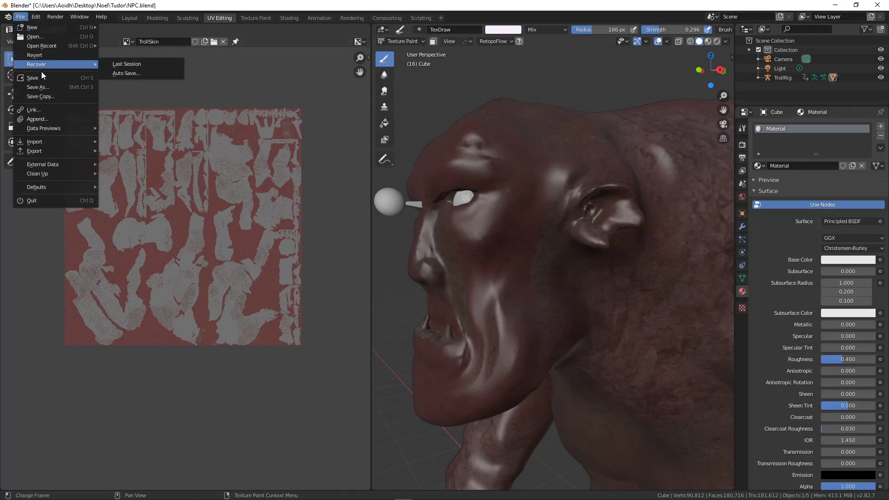
left_click(46, 87)
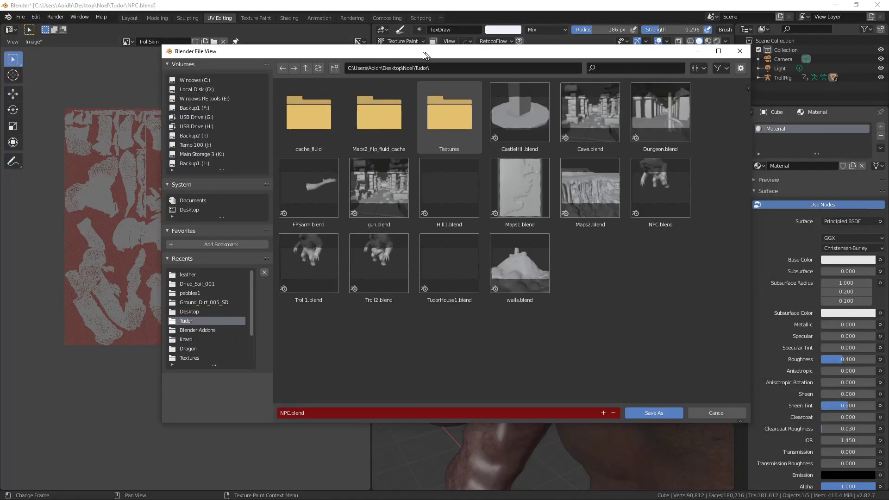
left_click(278, 412)
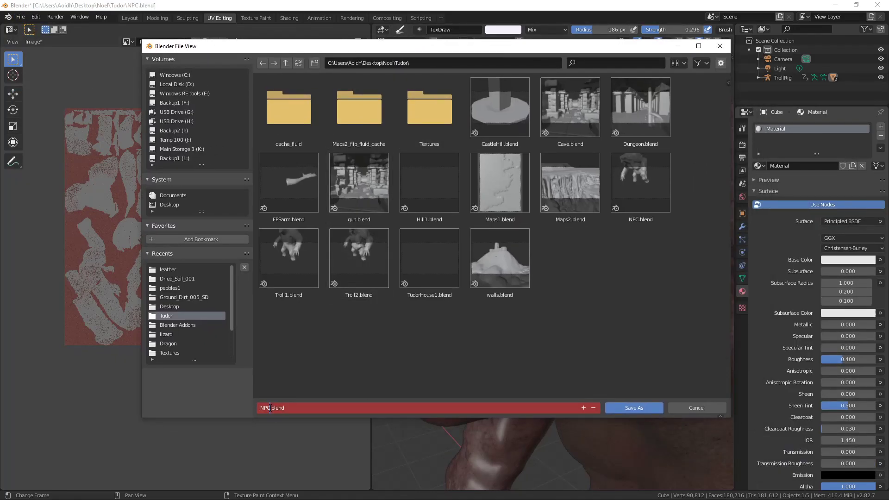
type("1")
left_click(633, 408)
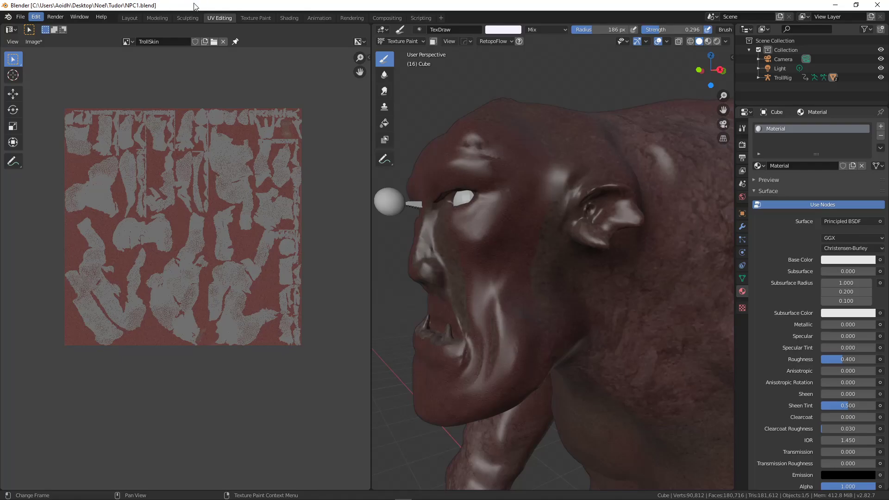
Save the TrollSkin image as TrollSkin.png in the Desktop's Textures folder.
left_click(38, 43)
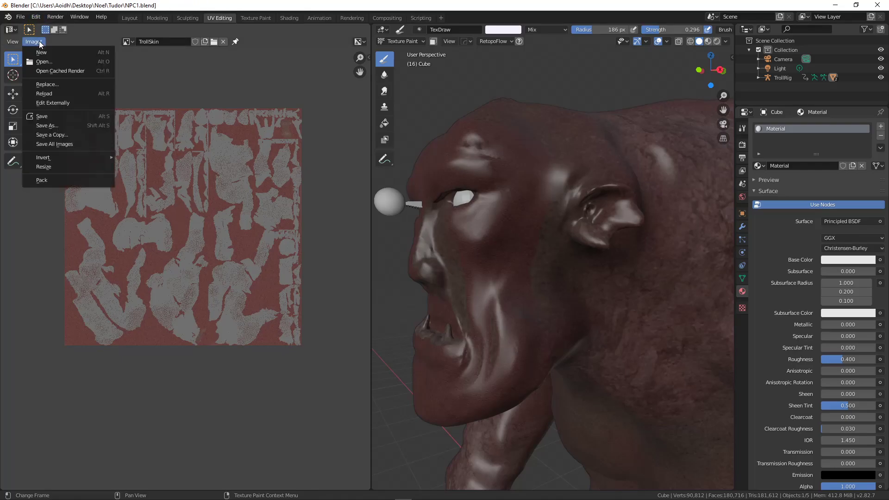
left_click(67, 115)
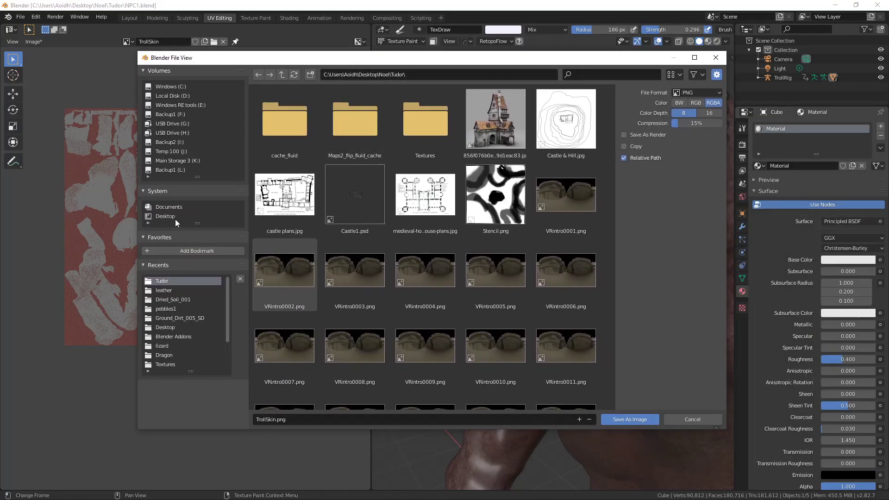
left_click(175, 219)
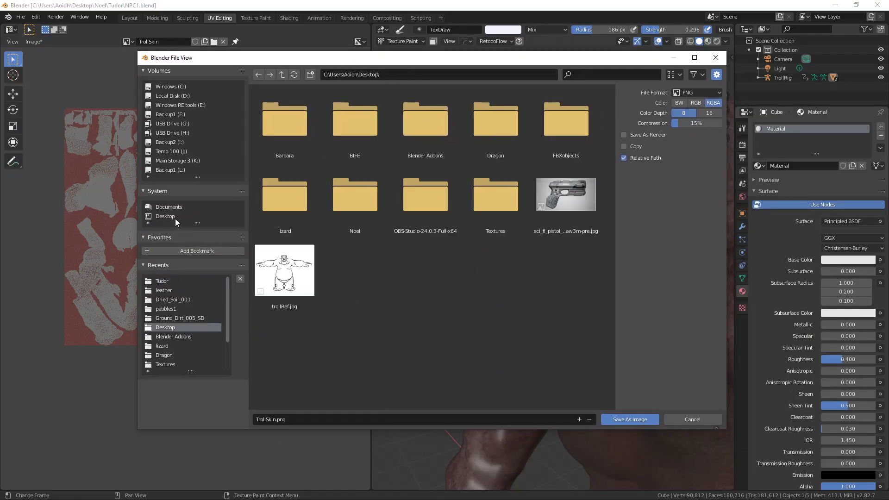
left_click(479, 188)
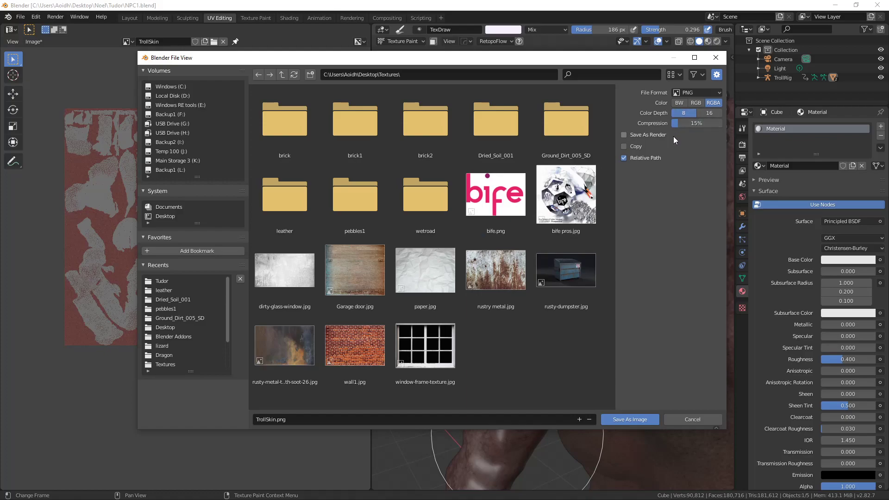
left_click(613, 420)
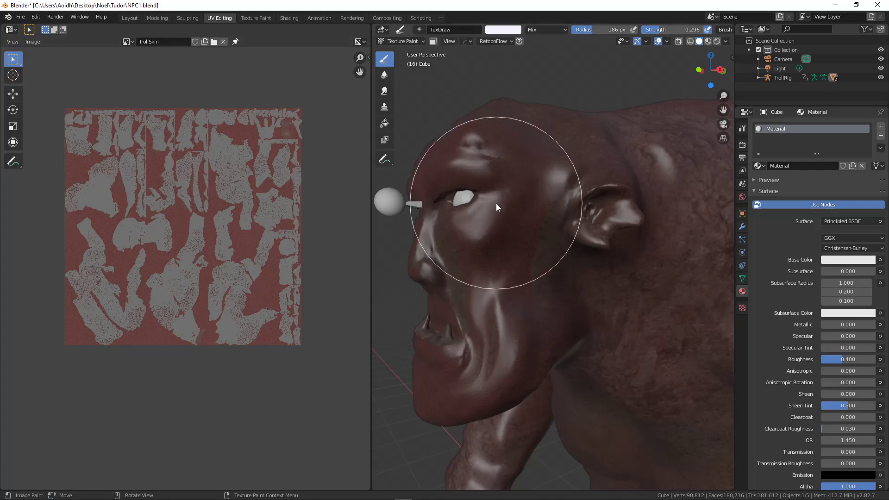
Examine the painted skin on the troll's face, chest and body from several distances and angles.
middle_click_drag(483, 219, 523, 216)
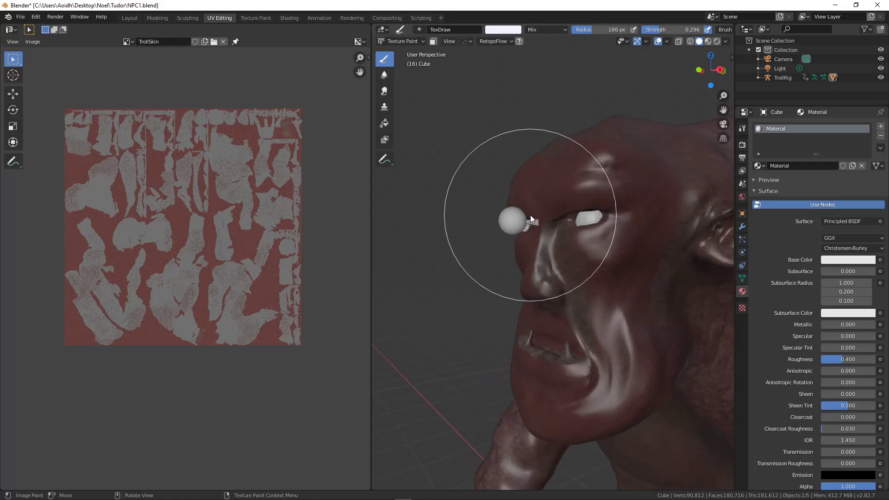
scroll(592, 258, "down", 5)
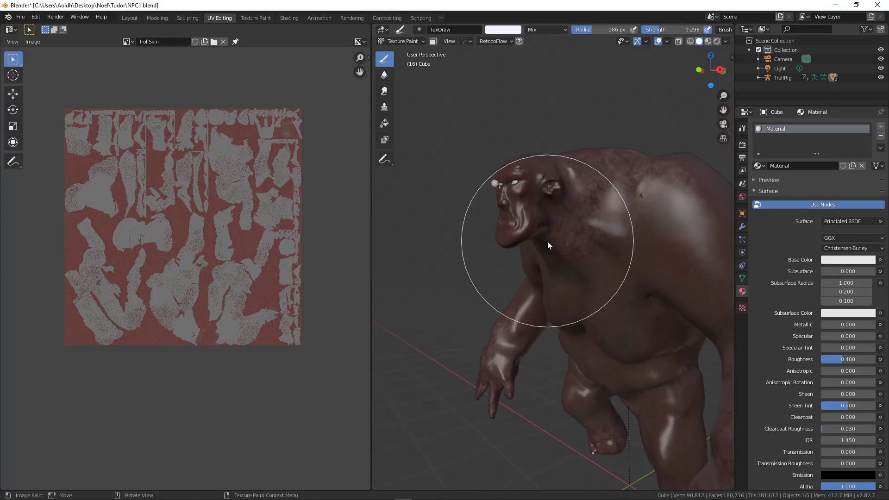
scroll(548, 242, "up", 3)
scroll(536, 277, "up", 2)
middle_click_drag(530, 226, 528, 252, "shift")
scroll(557, 275, "up", 4)
scroll(529, 254, "down", 4)
middle_click_drag(550, 304, 512, 218, "shift")
scroll(535, 280, "down", 3)
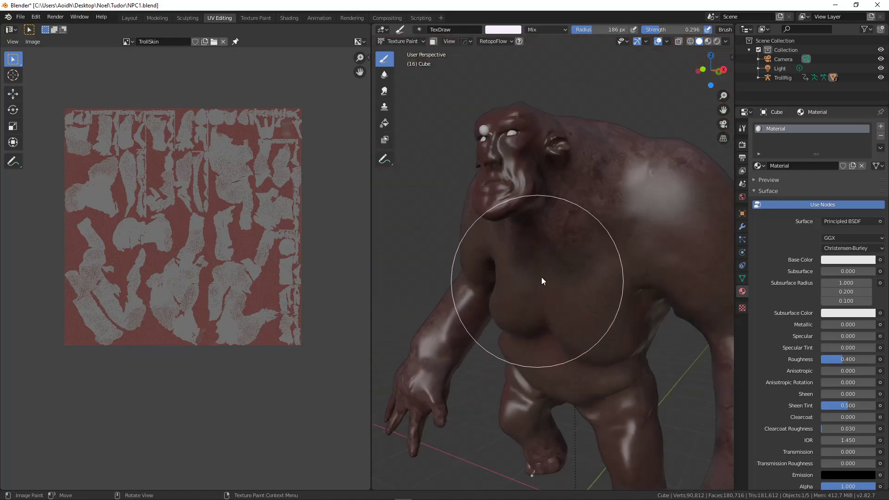
middle_click_drag(539, 285, 582, 248)
scroll(566, 252, "down", 2)
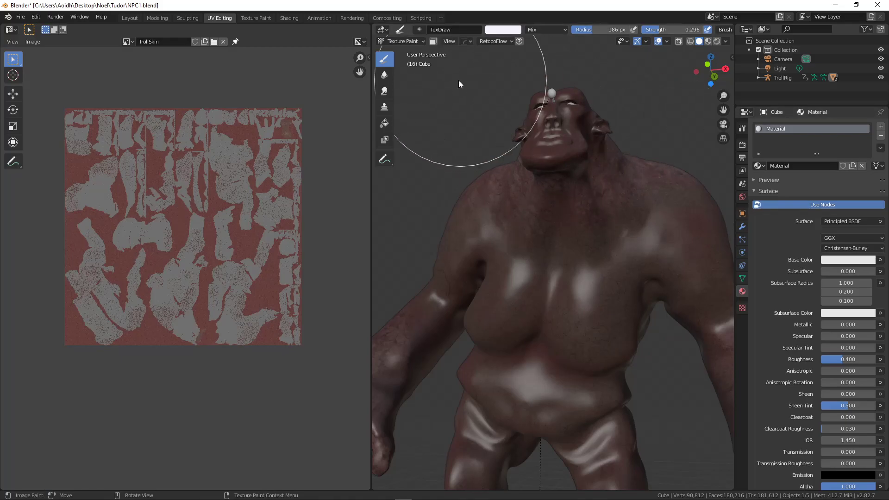
Replace the TexDraw brush's texture with the first lumps texture.
left_click(743, 129)
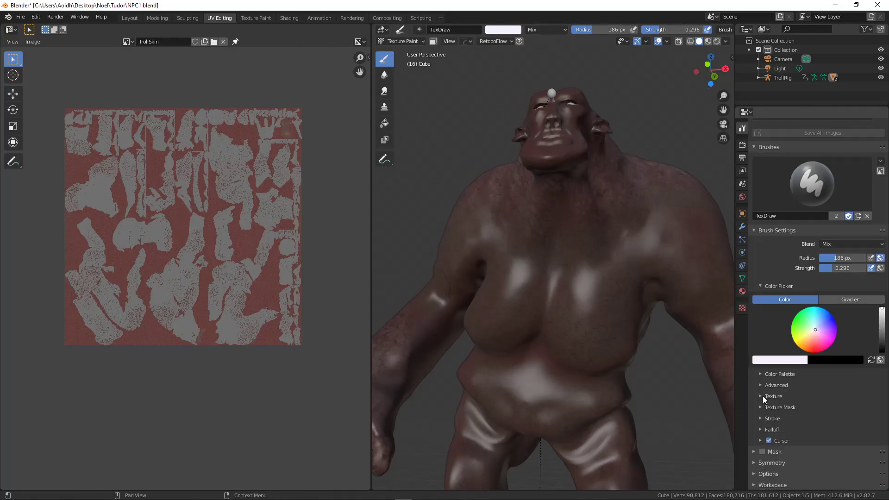
left_click(764, 396)
left_click(803, 419)
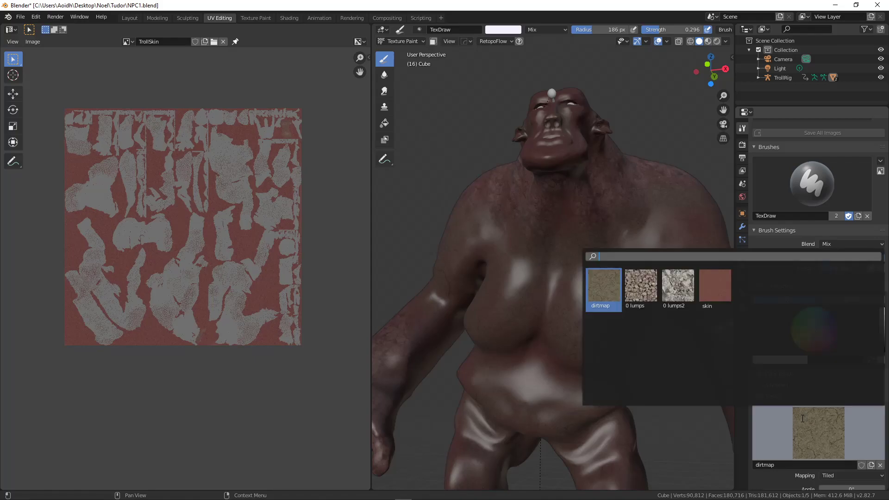
left_click(639, 286)
Set the brush radius to 83 px and its strength to 0.193 for painting the troll's back and shoulder.
scroll(633, 361, "up", 3)
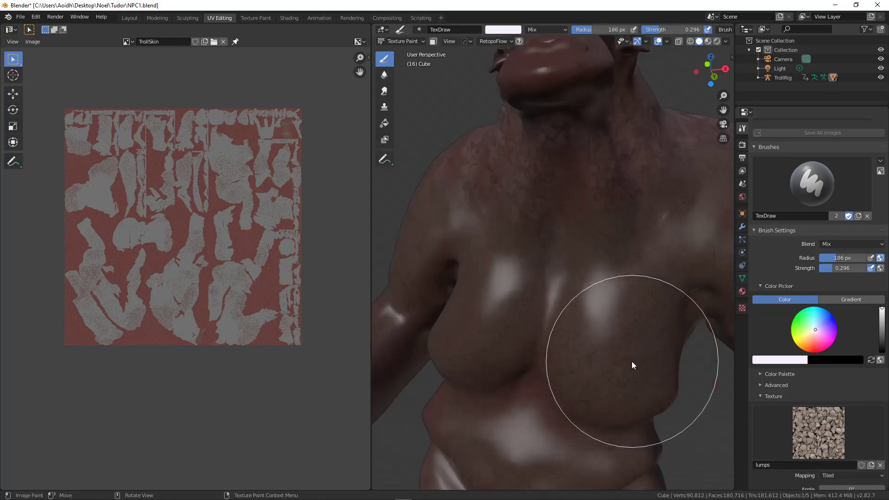
scroll(632, 361, "down", 3)
middle_click_drag(563, 279, 521, 327)
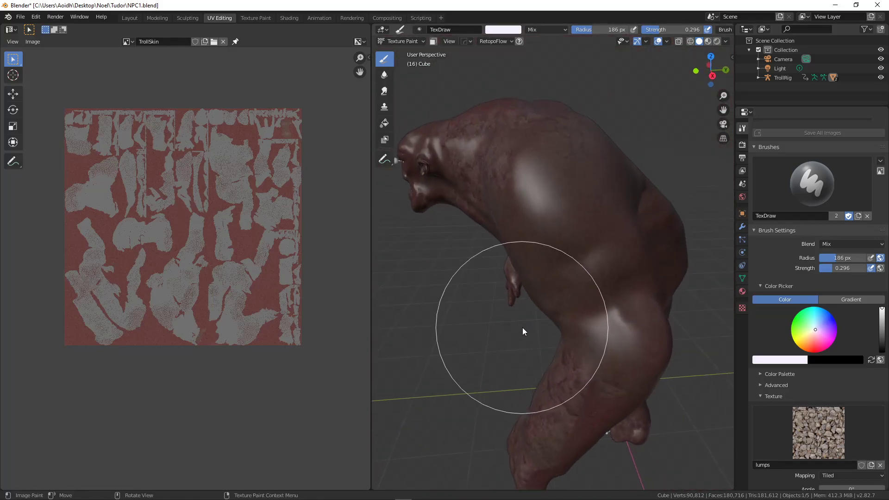
mouse_move(520, 266)
middle_mouse_down()
mouse_move(519, 290)
mouse_move(541, 296)
mouse_move(526, 301)
middle_mouse_up()
scroll(548, 289, "up", 1)
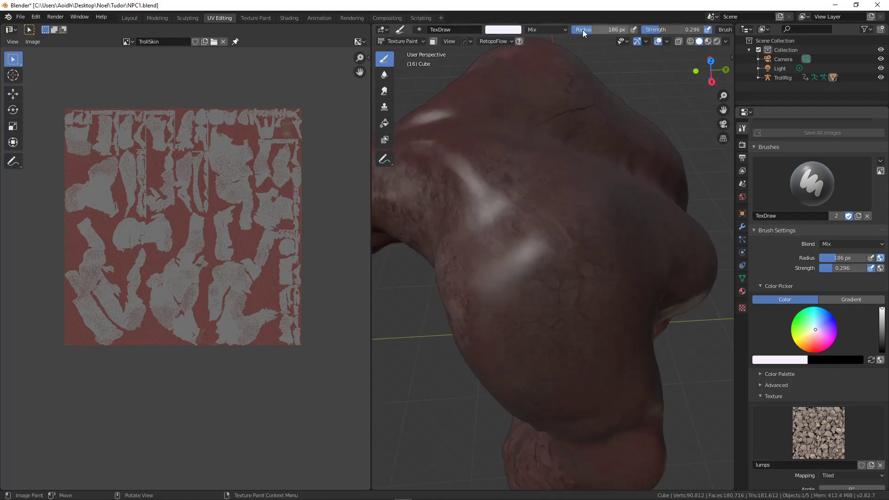
left_click_drag(602, 29, 587, 29)
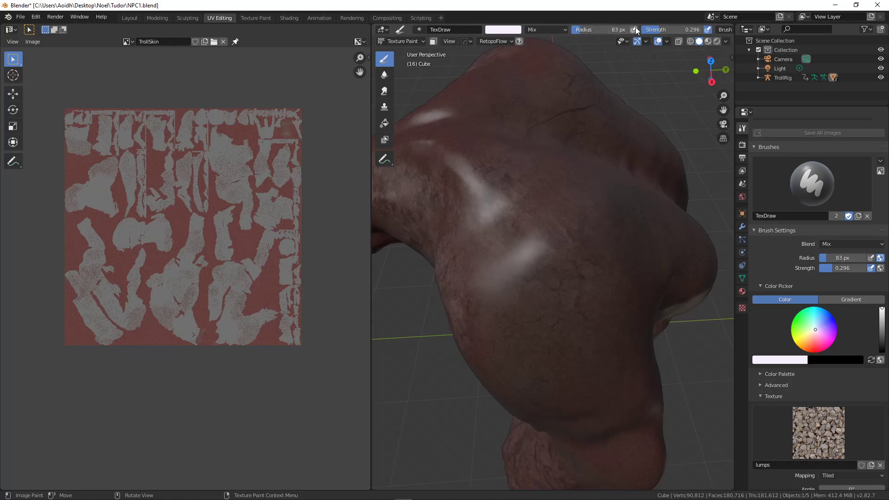
left_click_drag(674, 29, 667, 29)
Paint the lumps texture over the troll's left shoulder.
scroll(574, 237, "down", 3)
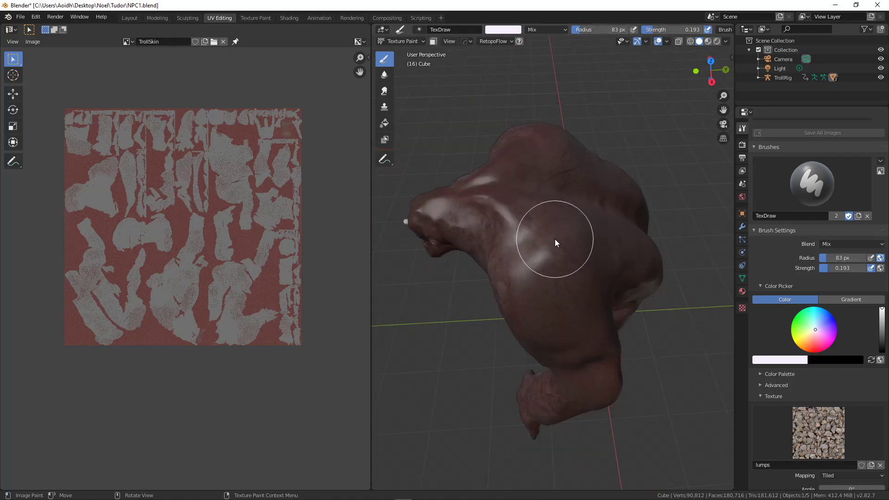
scroll(551, 260, "up", 1)
mouse_move(534, 257)
left_mouse_down()
mouse_move(530, 232)
mouse_move(548, 215)
mouse_move(564, 224)
mouse_move(565, 242)
mouse_move(554, 272)
mouse_move(500, 288)
mouse_move(491, 220)
mouse_move(506, 196)
mouse_move(551, 226)
mouse_move(521, 297)
left_mouse_up()
middle_click_drag(567, 302, 674, 318)
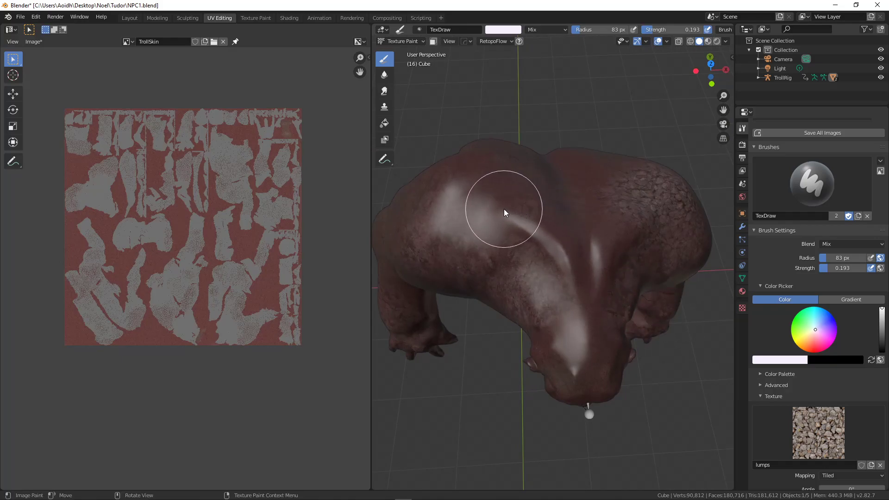
Paint the lumps texture beside the base of the troll's neck and over the lower part of both sides of its chest.
left_click_drag(449, 224, 507, 248)
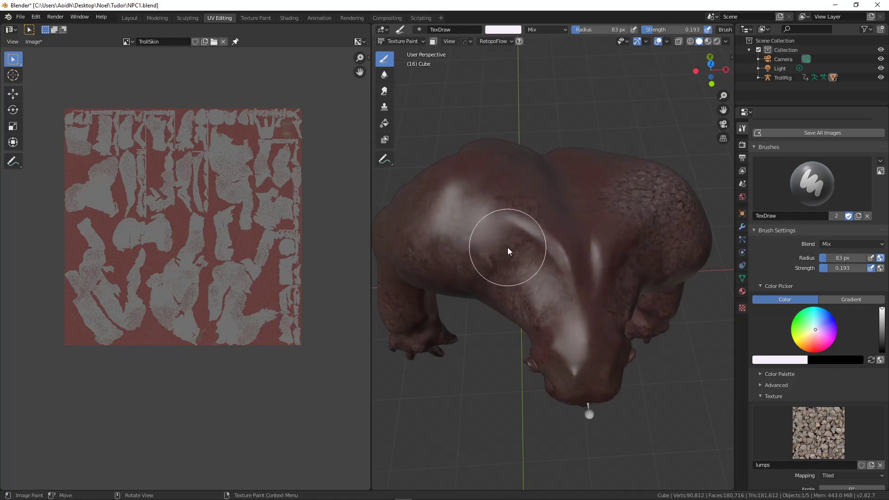
scroll(532, 222, "down", 4)
middle_click_drag(532, 260, 530, 177)
scroll(535, 230, "up", 3)
mouse_move(536, 231)
middle_mouse_down()
mouse_move(520, 231)
mouse_move(510, 244)
mouse_move(520, 230)
middle_mouse_up()
scroll(509, 235, "up", 3)
middle_click_drag(423, 286, 456, 263, "shift")
mouse_move(462, 260)
left_mouse_down()
mouse_move(430, 271)
mouse_move(437, 299)
mouse_move(415, 281)
left_mouse_up()
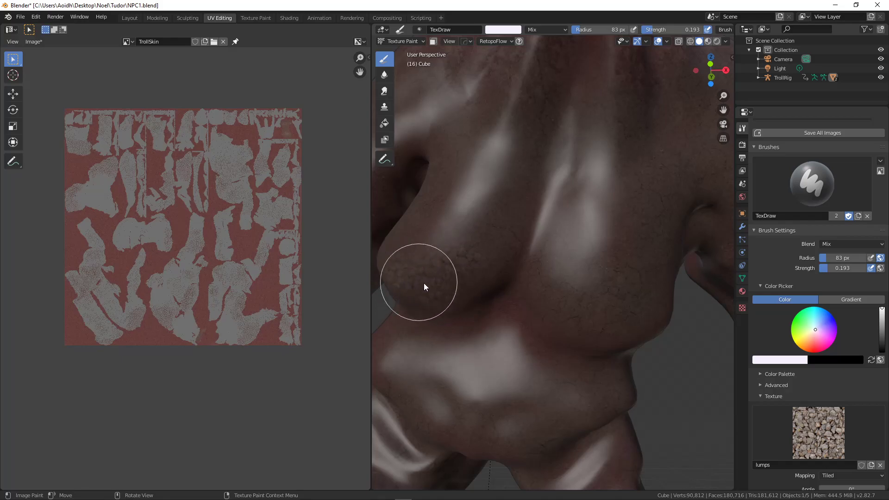
mouse_move(558, 298)
left_mouse_down()
mouse_move(589, 321)
mouse_move(630, 320)
mouse_move(652, 290)
left_mouse_up()
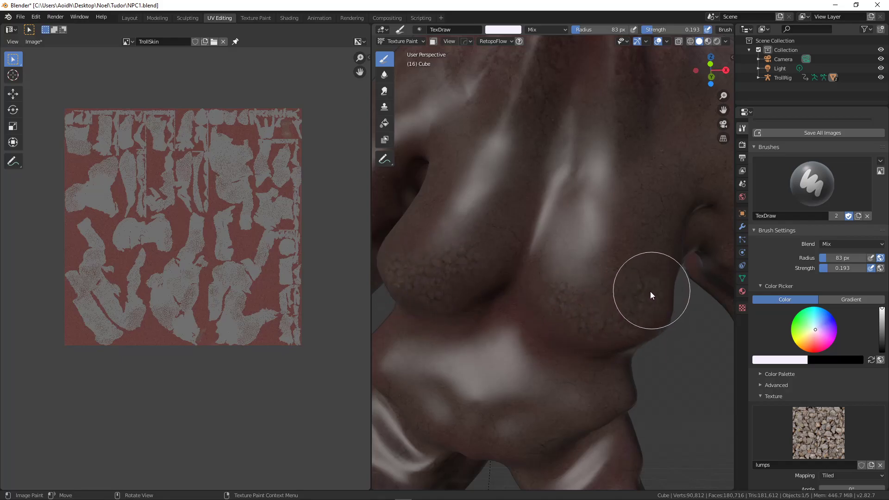
Paint the lumps texture across the troll's lower belly, along the fold above the thighs.
scroll(535, 330, "down", 1)
middle_click_drag(535, 330, 563, 204)
mouse_move(443, 259)
left_mouse_down()
mouse_move(481, 289)
mouse_move(493, 269)
mouse_move(536, 289)
mouse_move(581, 293)
mouse_move(658, 269)
left_mouse_up()
Try the lumps texture around the troll's elbow and undo the last stroke.
scroll(538, 316, "down", 5)
mouse_move(507, 320)
middle_mouse_down("shift")
mouse_move(512, 267)
mouse_move(511, 306)
mouse_move(533, 326)
mouse_move(674, 320)
middle_mouse_up("shift")
scroll(512, 306, "up", 2)
scroll(512, 307, "up", 3)
scroll(638, 337, "down", 3)
mouse_move(560, 289)
middle_mouse_down()
mouse_move(592, 317)
mouse_move(642, 326)
middle_mouse_up()
mouse_move(574, 307)
middle_mouse_down()
mouse_move(616, 301)
mouse_move(580, 316)
mouse_move(472, 259)
middle_mouse_up()
scroll(616, 301, "up", 3)
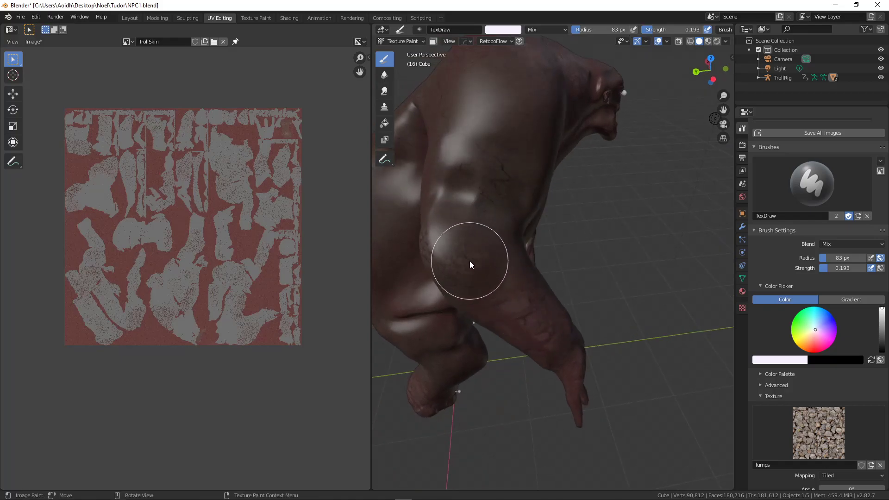
scroll(469, 260, "down", 3)
middle_click_drag(557, 279, 505, 312)
scroll(504, 278, "up", 4)
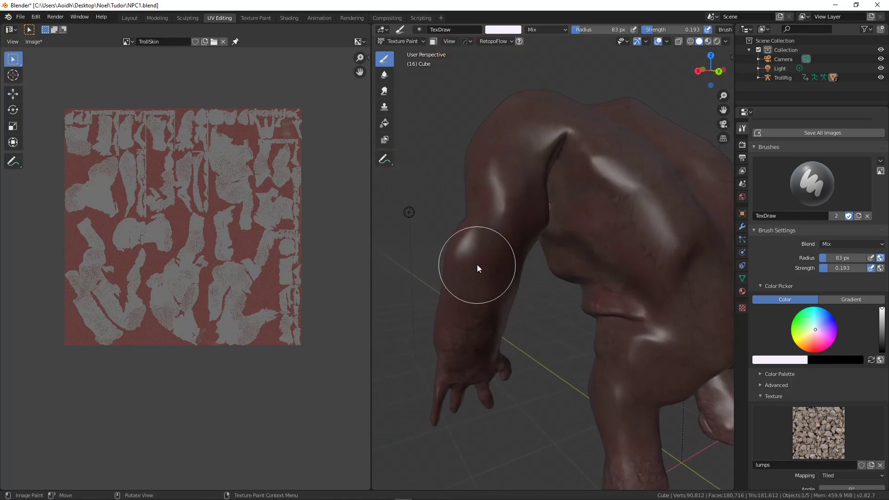
middle_click_drag(483, 262, 547, 283)
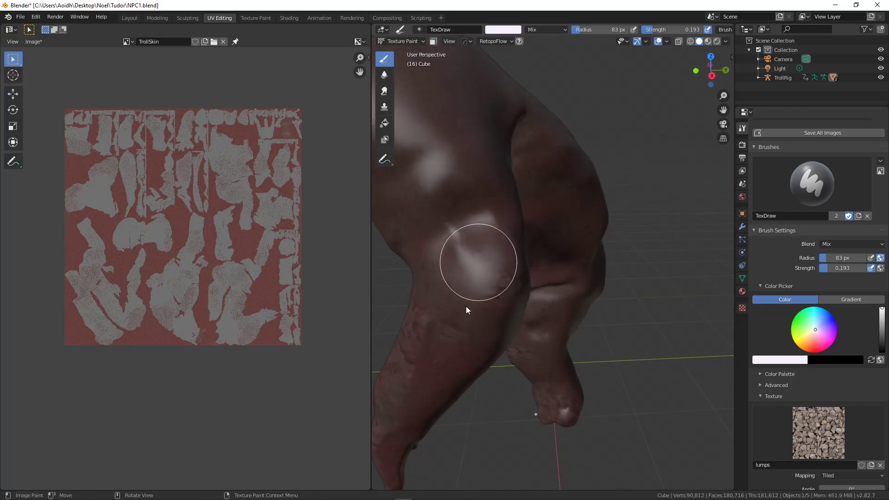
key("ctrl+z")
Paint the lumps texture over the knuckles and fingers of the troll's left hand.
scroll(500, 308, "down", 3)
middle_click_drag(514, 309, 636, 279)
mouse_move(625, 341)
middle_mouse_down("shift")
mouse_move(527, 256)
mouse_move(540, 260)
mouse_move(477, 269)
mouse_move(507, 271)
middle_mouse_up("shift")
scroll(519, 259, "up", 4)
left_click_drag(513, 262, 529, 261)
left_click_drag(629, 260, 622, 268)
mouse_move(585, 360)
left_mouse_down()
mouse_move(594, 383)
mouse_move(639, 363)
mouse_move(630, 357)
left_mouse_up()
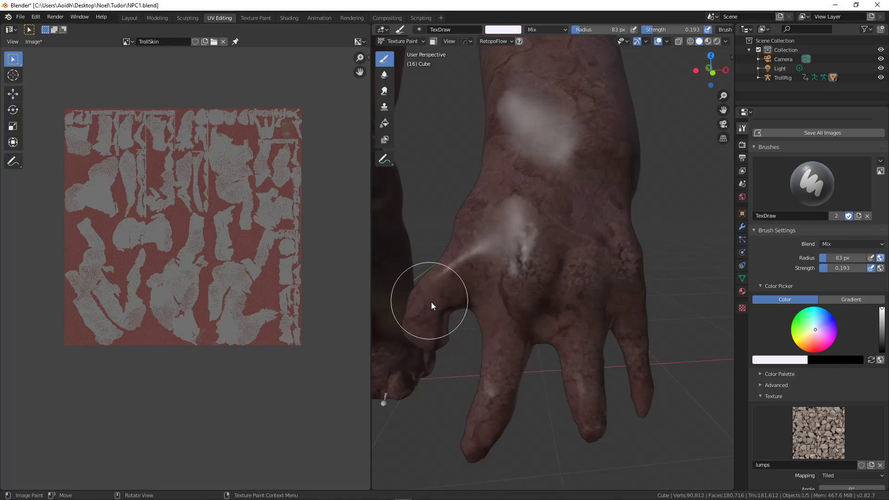
Paint the lumps texture over the back, knuckles and fingers of the troll's right hand.
scroll(457, 269, "down", 3)
middle_click_drag(449, 280, 704, 280, "shift")
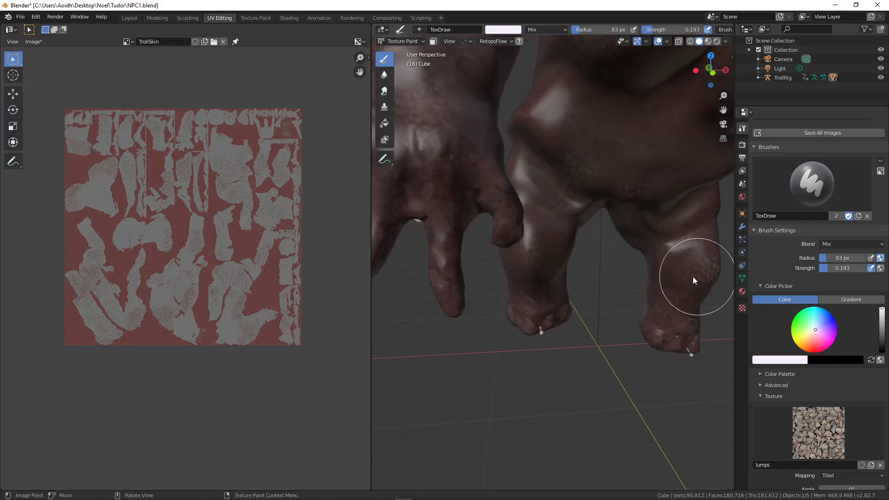
mouse_move(532, 243)
middle_mouse_down("shift")
mouse_move(618, 280)
mouse_move(615, 291)
middle_mouse_up("shift")
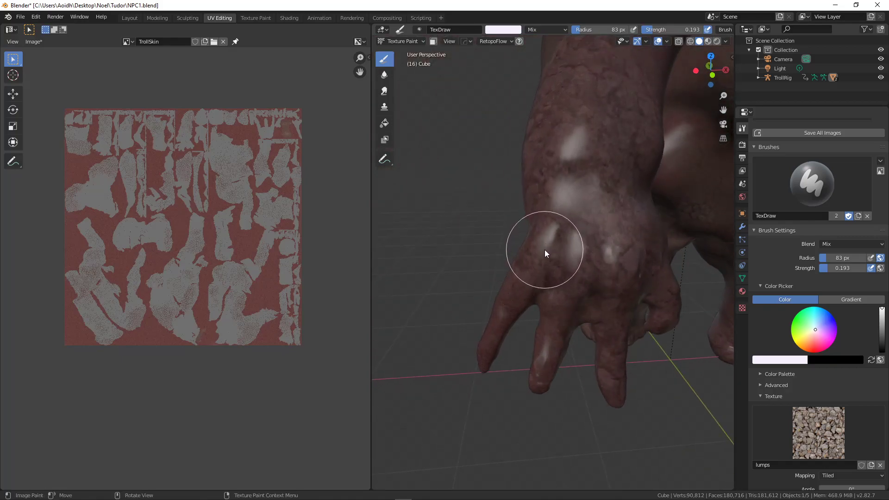
mouse_move(624, 260)
middle_mouse_down()
mouse_move(599, 279)
mouse_move(437, 273)
mouse_move(517, 287)
middle_mouse_up()
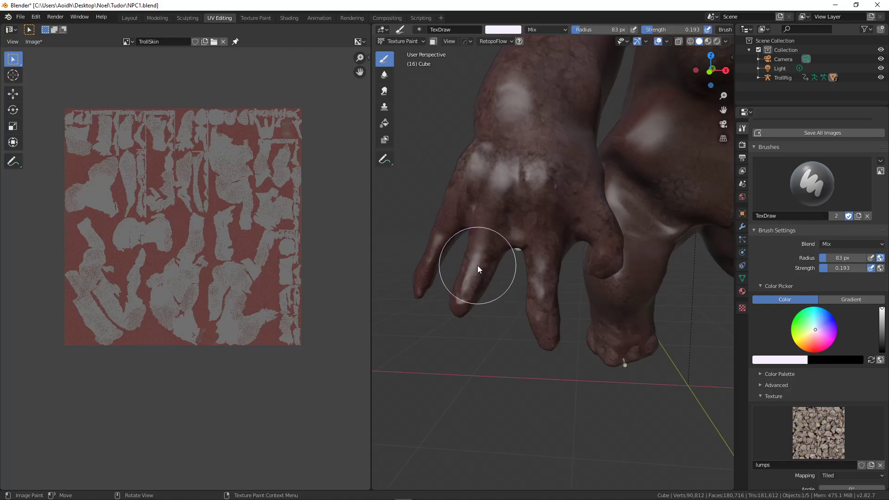
scroll(484, 274, "up", 6)
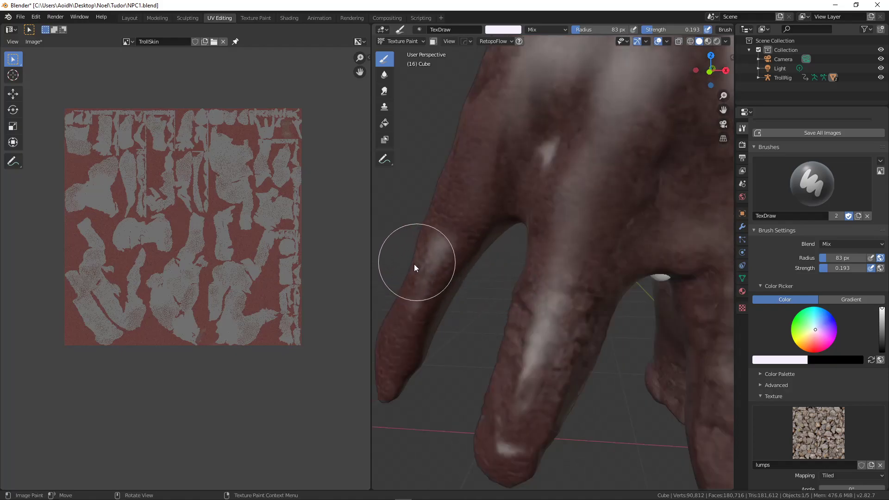
Examine the painted skin over the troll's whole body, from the hands up to the head and chest.
scroll(603, 297, "down", 6)
middle_click_drag(604, 296, 544, 263)
scroll(552, 332, "up", 4)
scroll(584, 321, "down", 1)
middle_click_drag(585, 297, 544, 349, "shift")
scroll(523, 341, "up", 1)
scroll(543, 332, "down", 3)
scroll(544, 348, "up", 3)
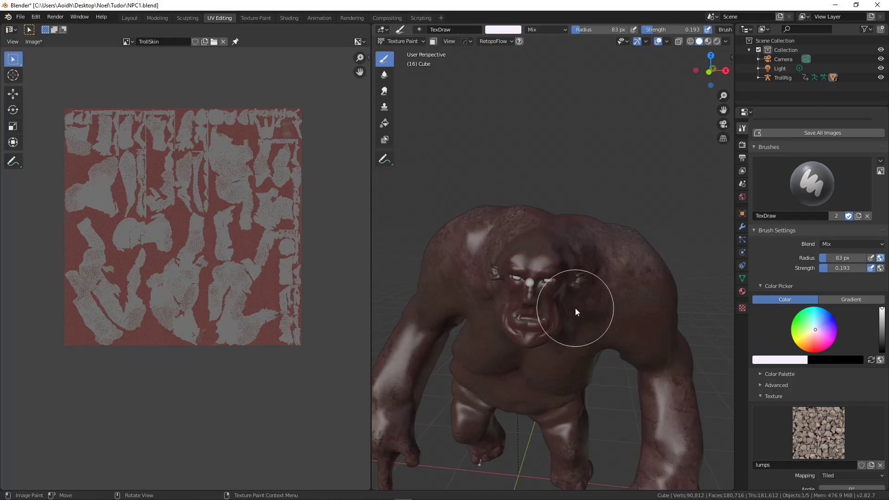
middle_click_drag(575, 309, 573, 266)
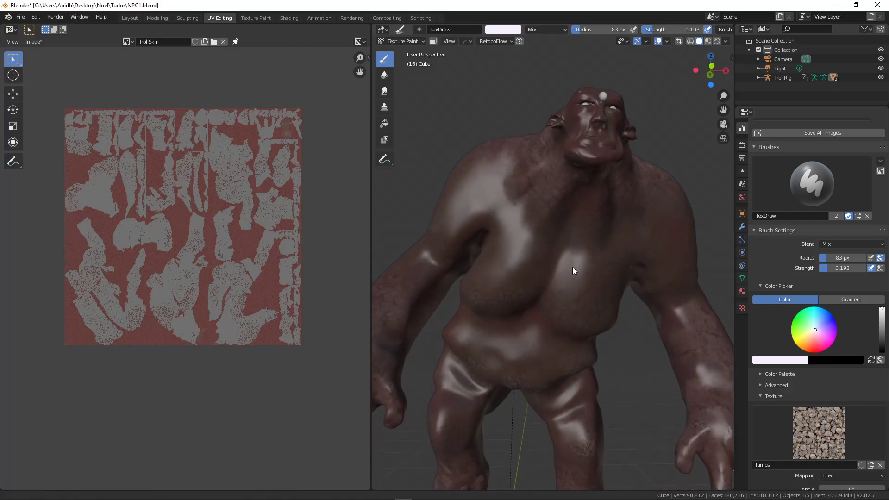
Remove the lumps texture from the TexDraw brush, darken its color to dark grey and set the radius to 91 px.
left_click(881, 465)
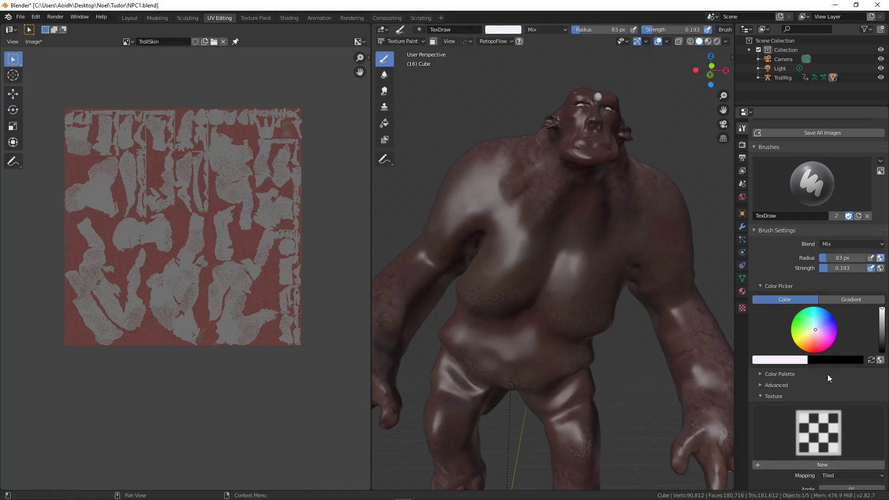
left_click_drag(882, 316, 882, 342)
scroll(594, 260, "up", 3)
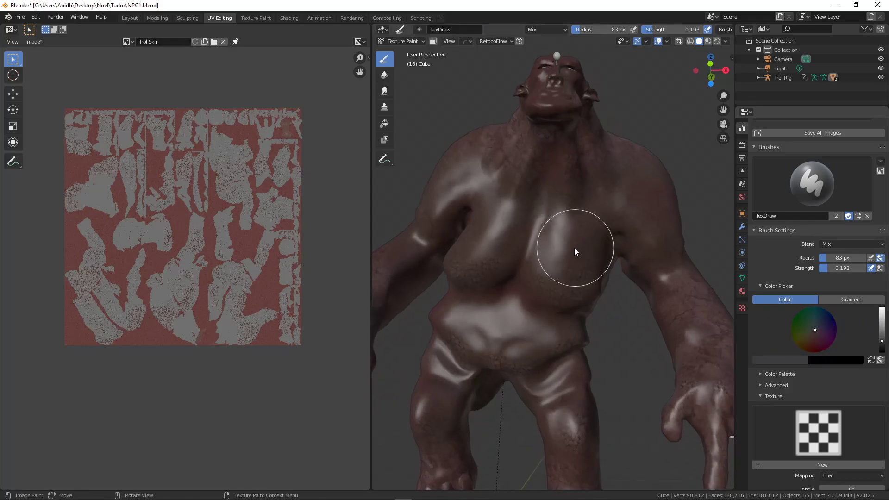
key("bracketright")
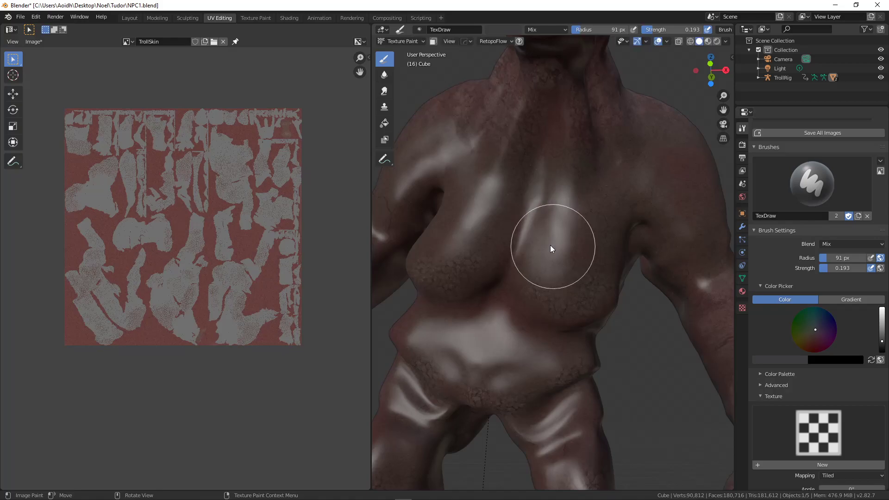
Paint plain dark shading into the folds of the troll's chest and belly.
scroll(554, 246, "up", 3)
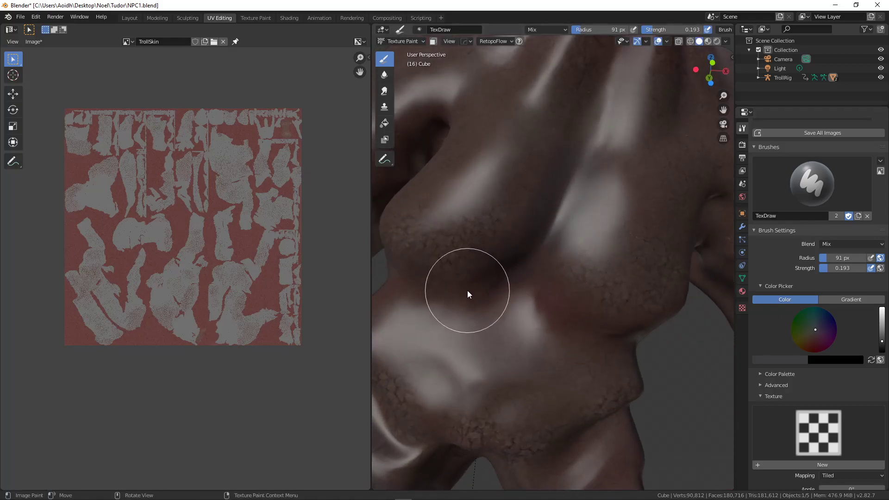
scroll(560, 292, "down", 4)
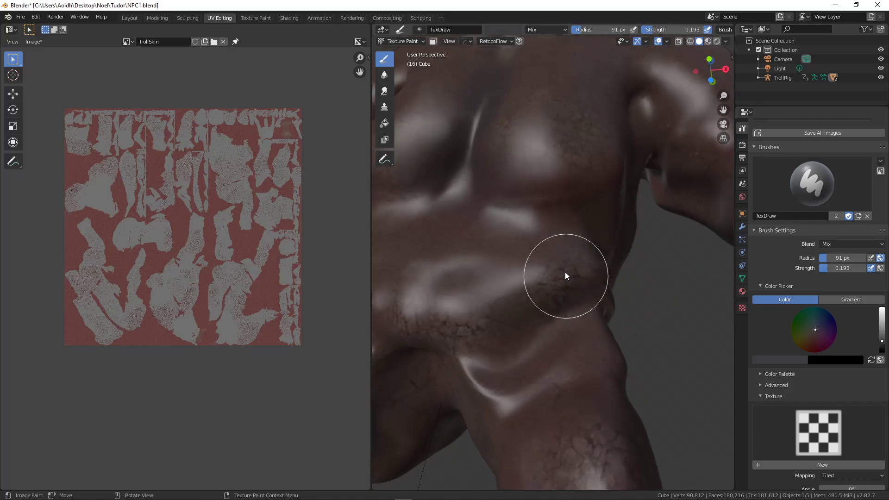
mouse_move(516, 209)
middle_mouse_down()
mouse_move(481, 195)
mouse_move(507, 215)
middle_mouse_up()
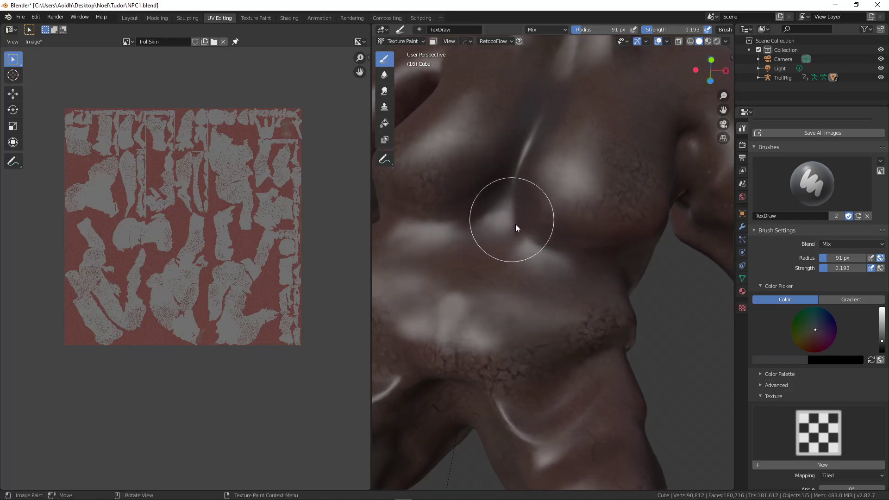
Darken the brush color to near black and set its strength to 0.104 for shading the crease in the middle of the chest.
left_click_drag(882, 342, 882, 351)
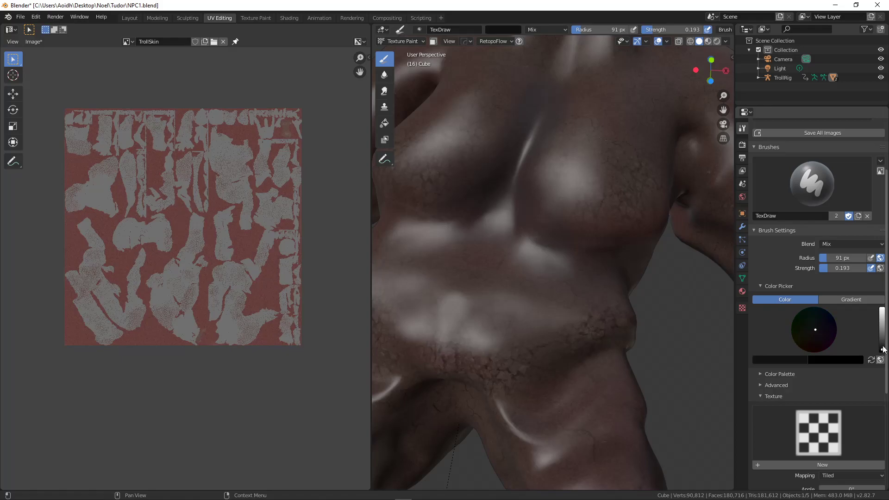
scroll(577, 231, "up", 2)
scroll(568, 254, "up", 4)
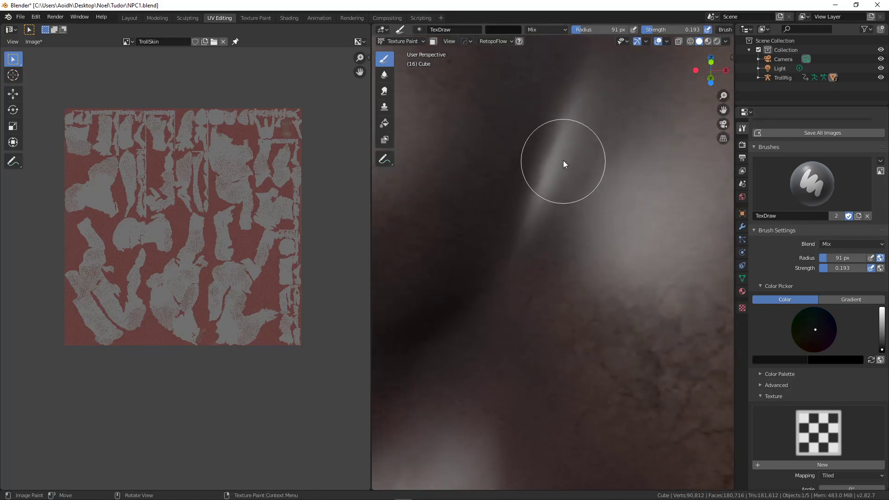
mouse_move(556, 165)
left_mouse_down()
mouse_move(504, 191)
mouse_move(561, 111)
left_mouse_up()
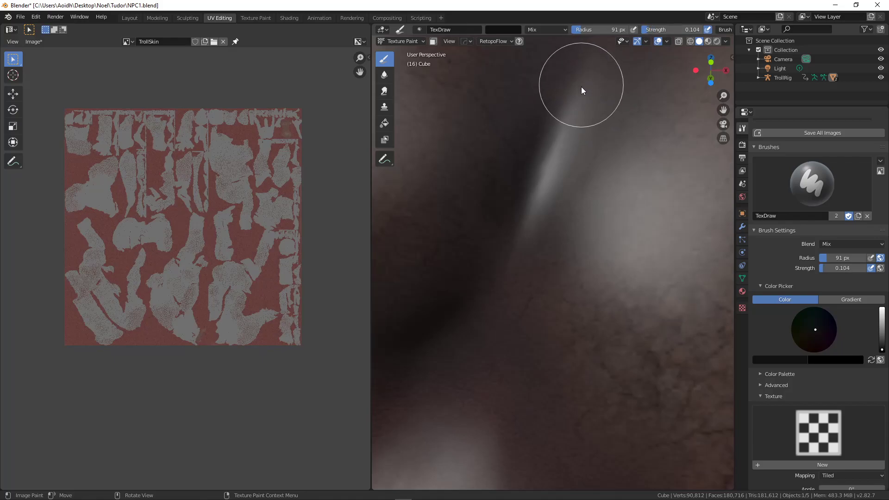
Paint soft near-black shading in the creases between and beneath the two sides of the troll's chest.
scroll(484, 315, "down", 5)
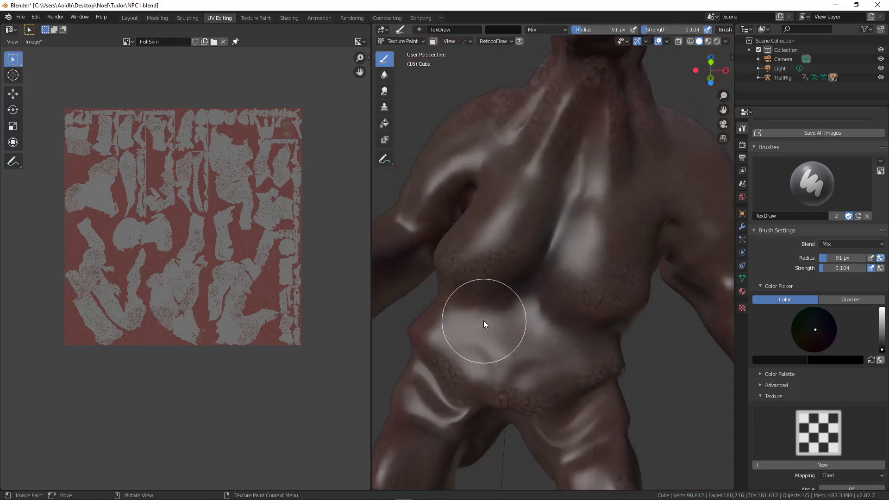
scroll(496, 278, "up", 3)
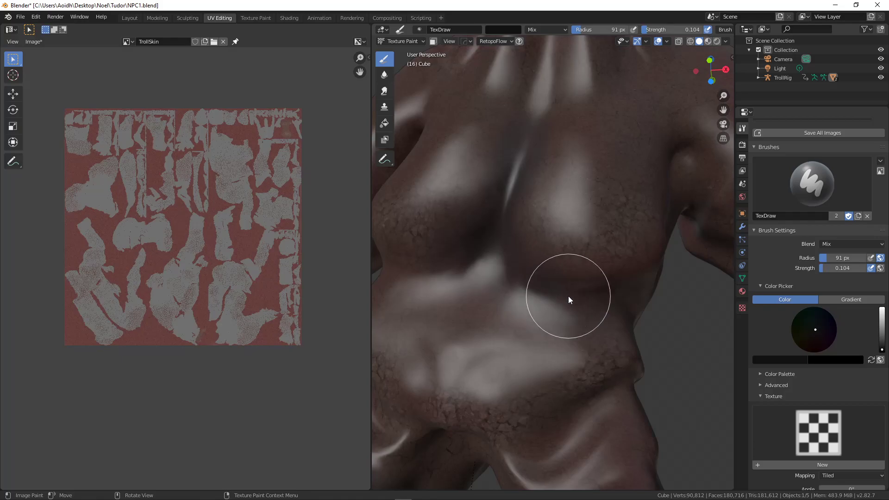
mouse_move(577, 293)
middle_mouse_down()
mouse_move(545, 295)
mouse_move(596, 302)
mouse_move(576, 301)
middle_mouse_up()
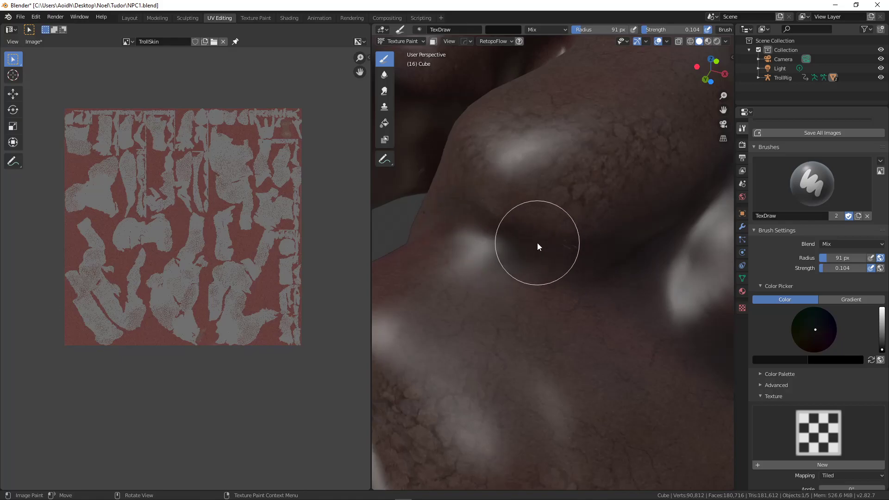
scroll(540, 246, "down", 5)
middle_click_drag(540, 254, 568, 268)
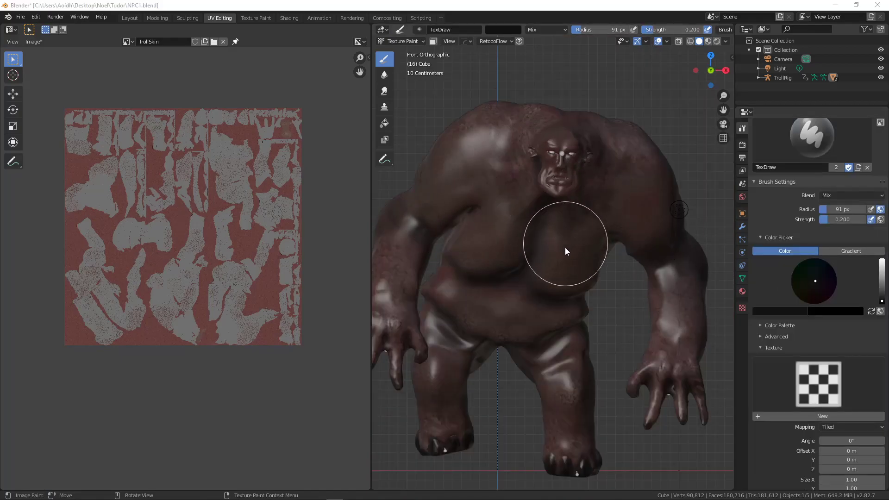
Assign the dirtmap texture to the TexDraw brush for painting the troll's face.
mouse_move(503, 440)
middle_mouse_down()
mouse_move(554, 369)
mouse_move(543, 273)
mouse_move(552, 284)
mouse_move(461, 318)
mouse_move(713, 295)
mouse_move(601, 349)
mouse_move(634, 307)
mouse_move(691, 317)
mouse_move(666, 314)
mouse_move(563, 349)
mouse_move(524, 349)
mouse_move(639, 356)
mouse_move(558, 321)
mouse_move(415, 308)
mouse_move(432, 357)
mouse_move(599, 319)
mouse_move(552, 282)
middle_mouse_up()
scroll(530, 301, "up", 6)
middle_click_drag(557, 326, 542, 305)
scroll(571, 301, "up", 5)
scroll(533, 302, "down", 6)
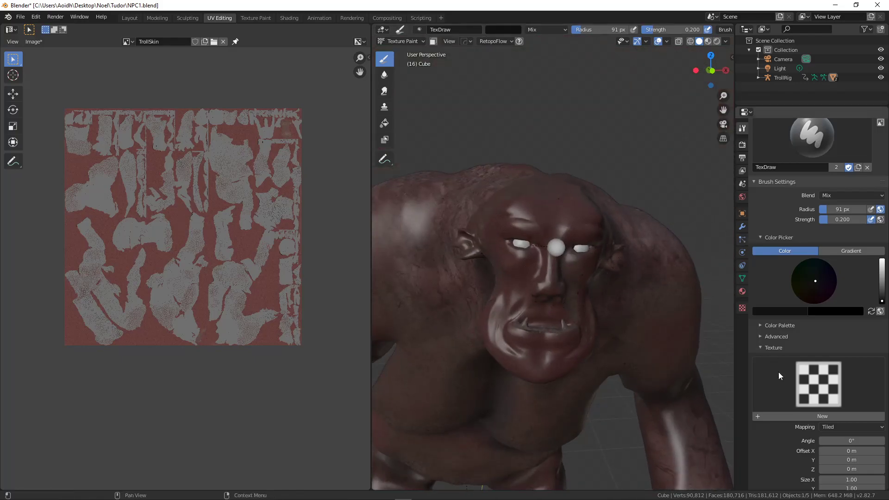
left_click(822, 391)
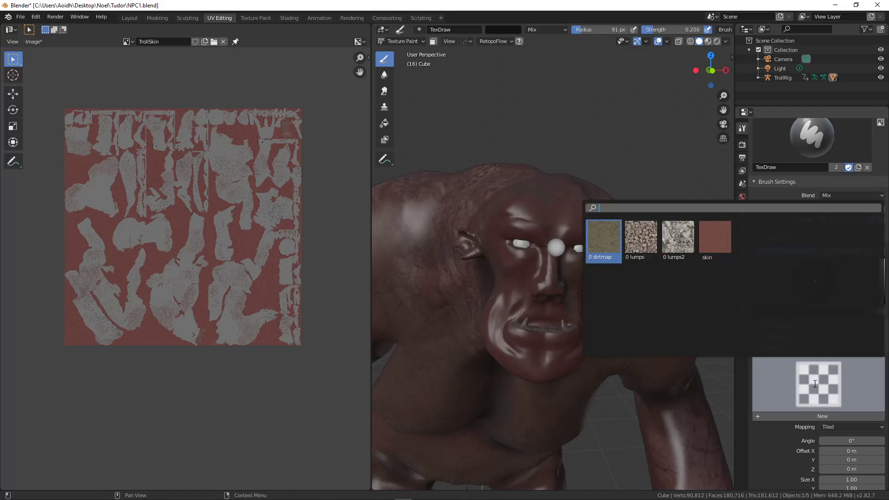
left_click(605, 241)
Set the brush radius to 177 px and paint the dirtmap texture in near black over the troll's forehead and face.
scroll(578, 269, "up", 3)
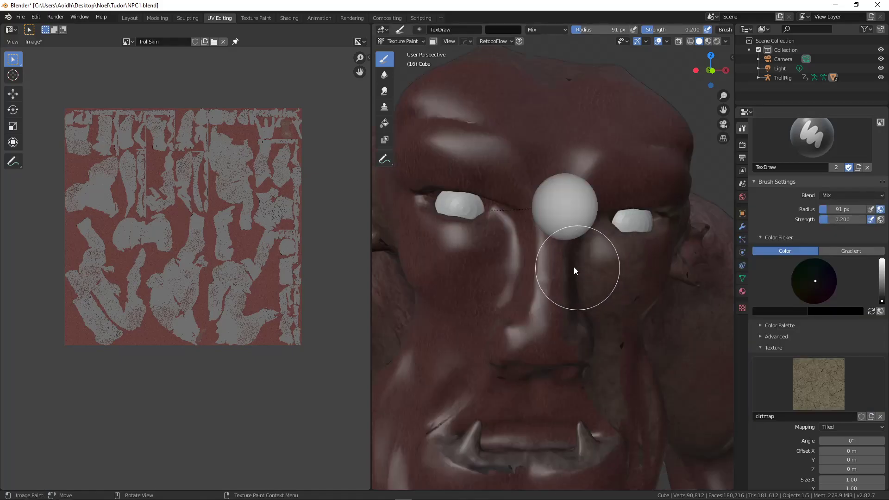
scroll(578, 268, "down", 4)
key("f")
left_click(588, 299)
middle_click_drag(540, 223, 503, 187, "shift")
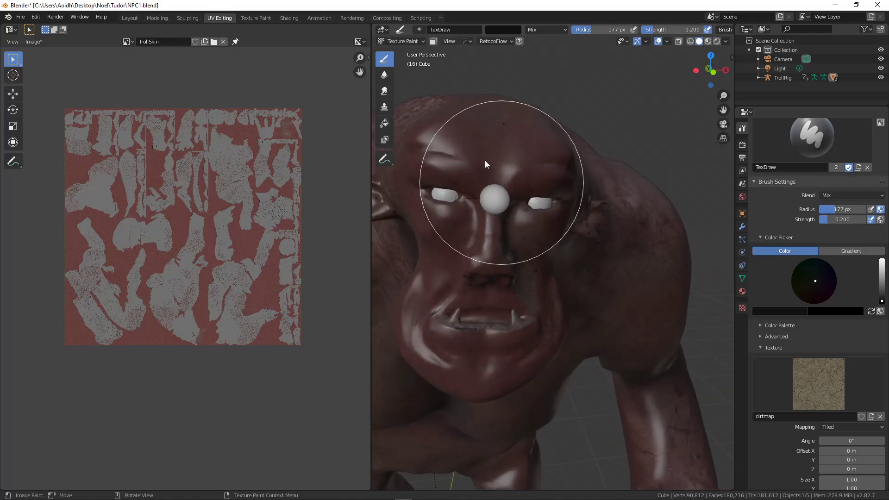
mouse_move(472, 155)
middle_mouse_down("shift")
mouse_move(471, 174)
mouse_move(546, 218)
middle_mouse_up("shift")
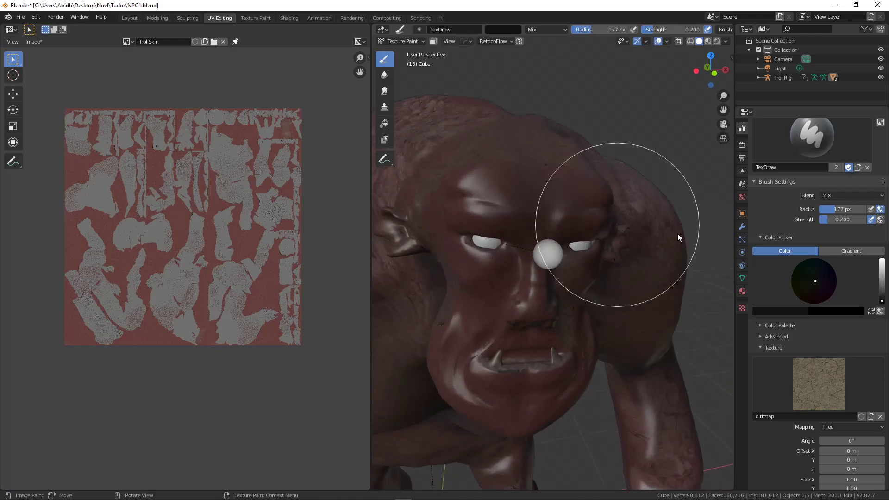
Lighten the brush color to pale grey and continue painting over the troll's face.
left_click_drag(882, 293, 882, 274)
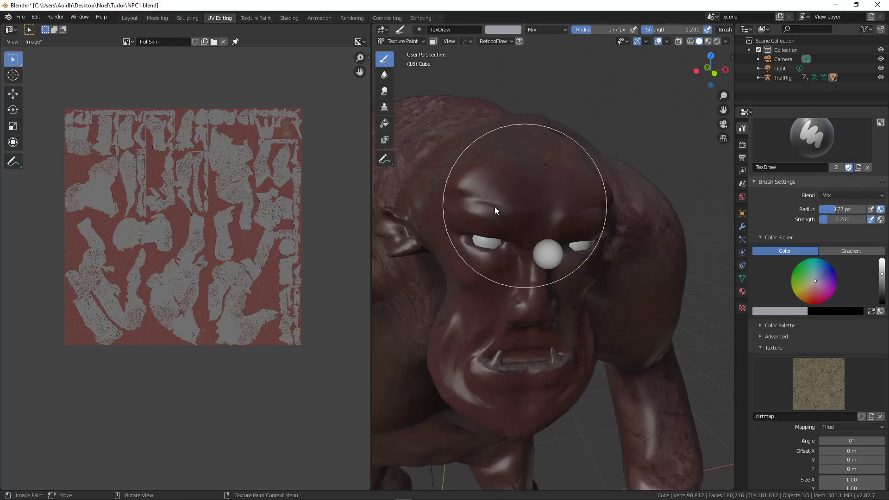
mouse_move(480, 227)
middle_mouse_down()
mouse_move(580, 238)
mouse_move(541, 231)
middle_mouse_up()
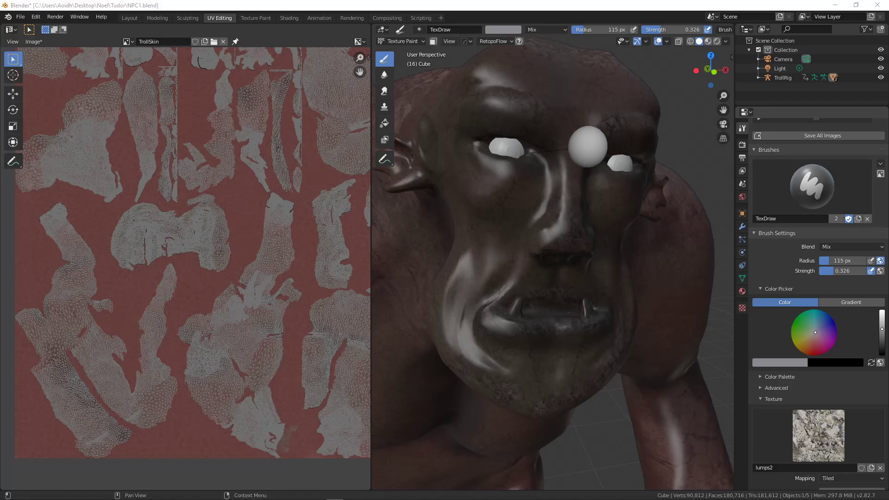
Assign the dirtmap texture to the TexDraw brush and set the brush color to medium grey.
scroll(530, 255, "down", 3)
middle_click_drag(552, 269, 489, 266)
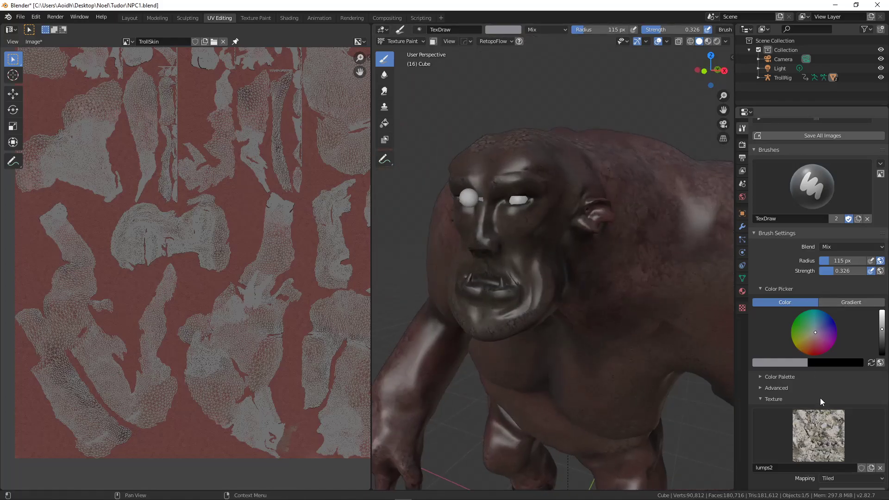
left_click(818, 435)
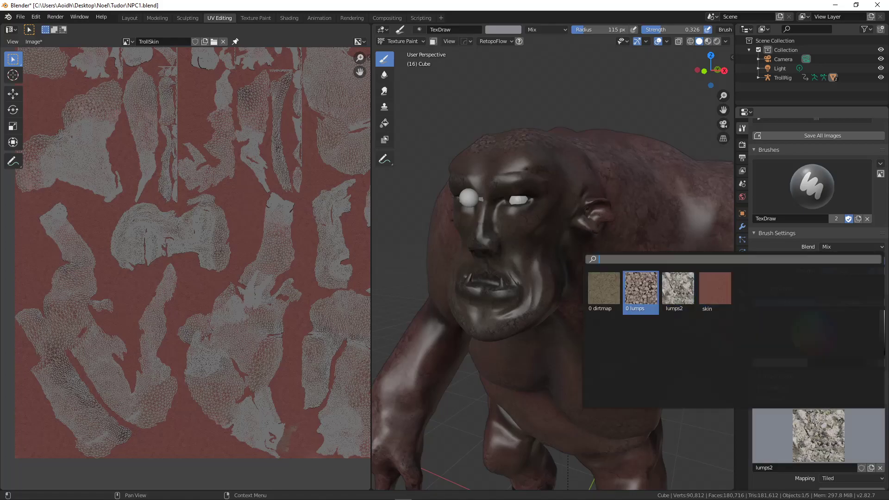
left_click(593, 287)
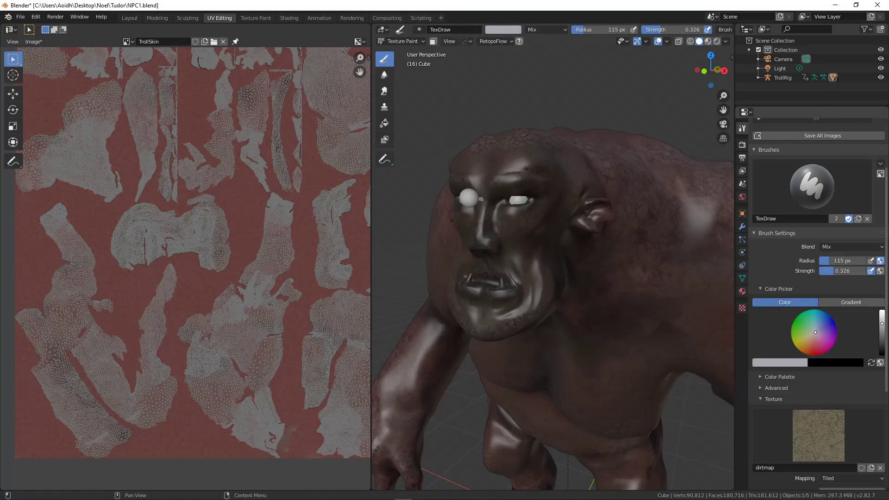
left_click_drag(882, 326, 882, 311)
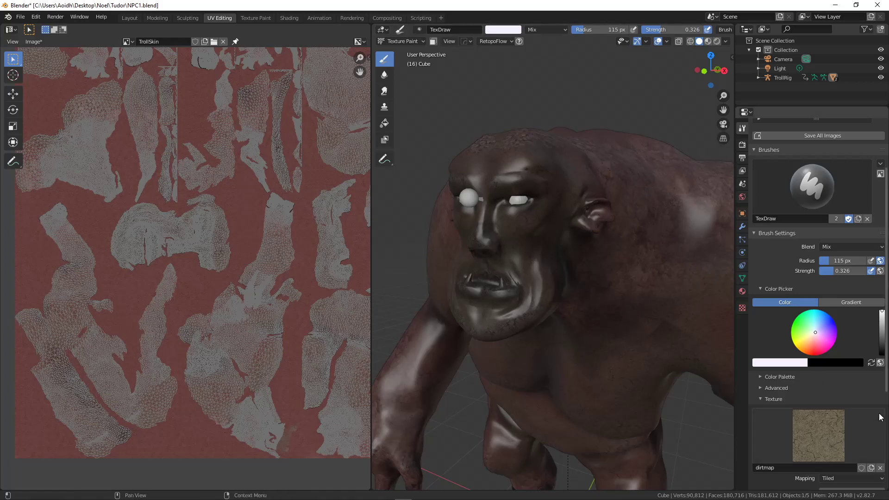
left_click_drag(882, 316, 882, 329)
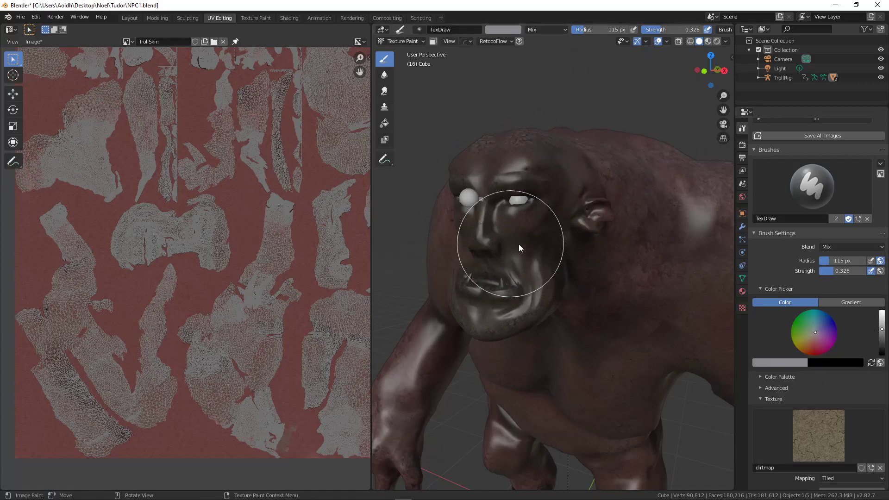
Save the painted TrollSkin image to its file.
scroll(530, 282, "down", 4)
middle_click_drag(507, 283, 563, 282)
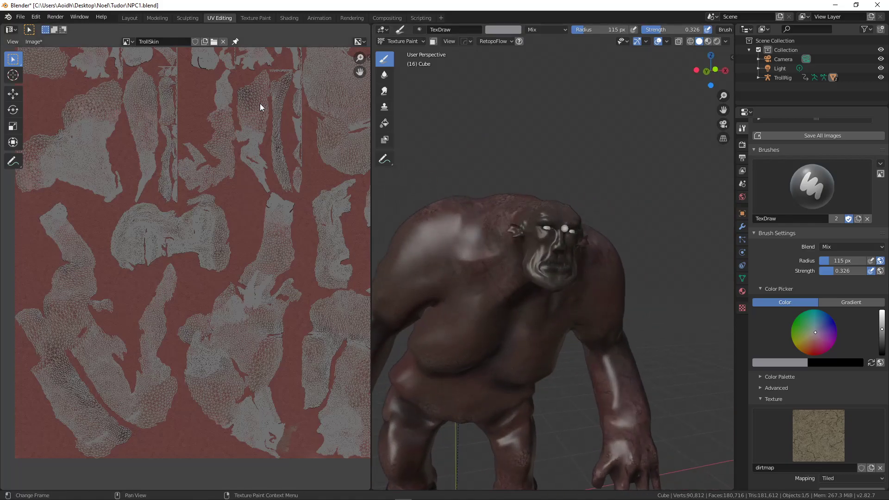
left_click(34, 41)
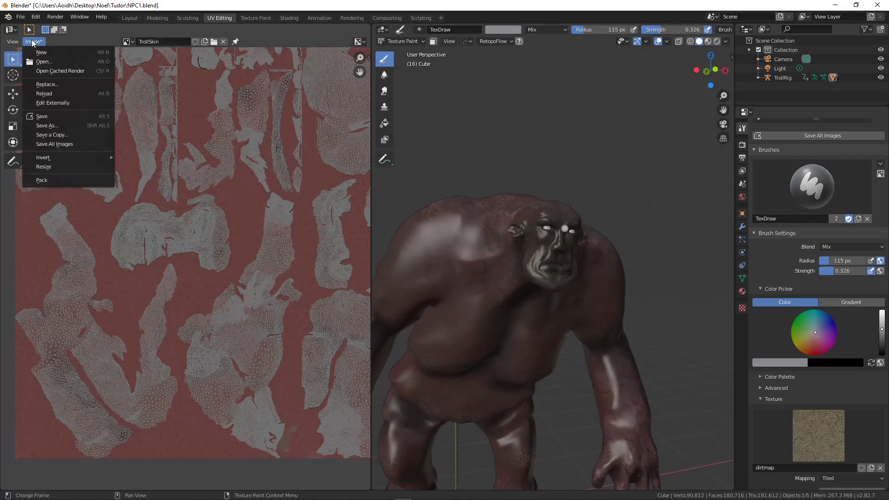
left_click(61, 116)
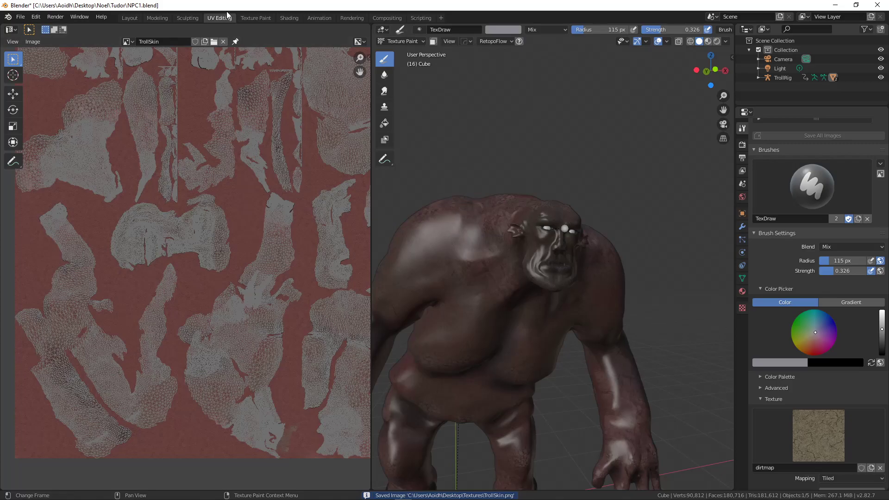
Switch to the Modeling workspace, enlarge the Outliner area and change it into a Shader Editor.
left_click(154, 18)
middle_click_drag(431, 199, 398, 206)
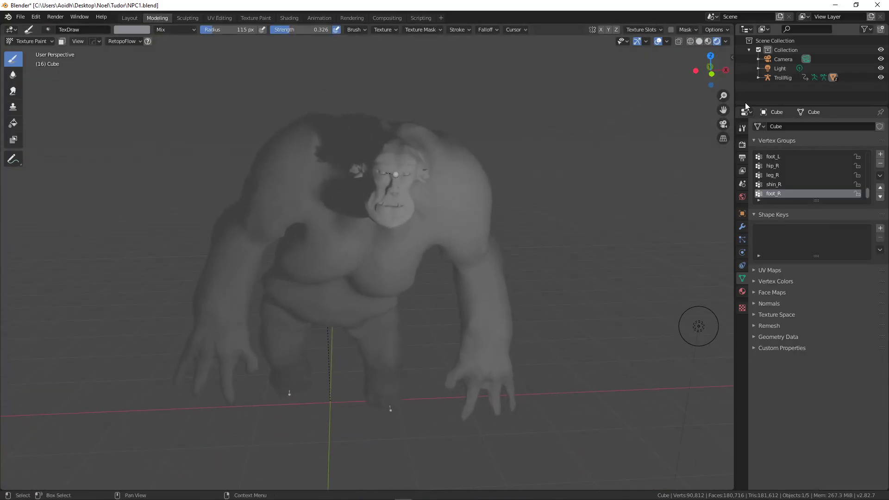
left_click_drag(734, 89, 673, 89)
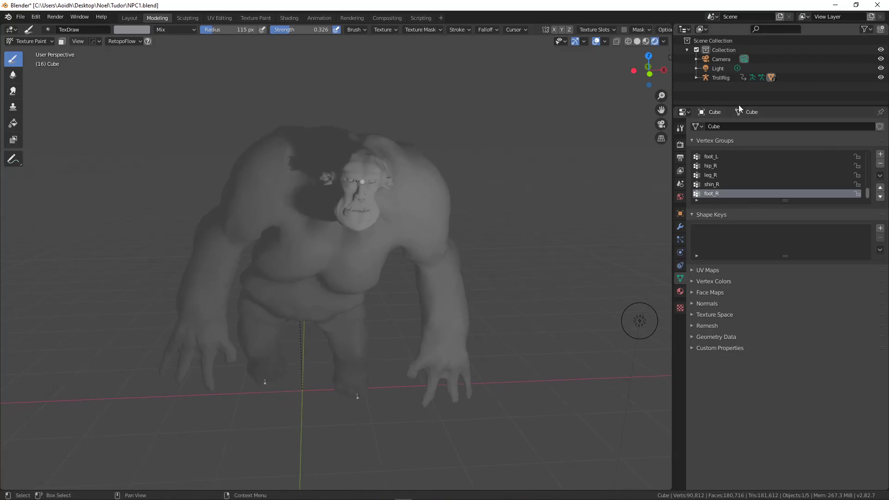
left_click_drag(739, 105, 738, 254)
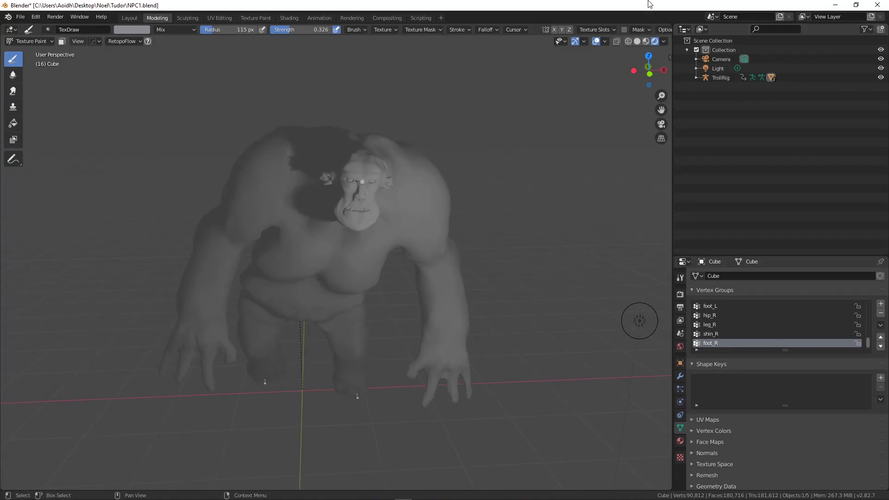
left_click(683, 30)
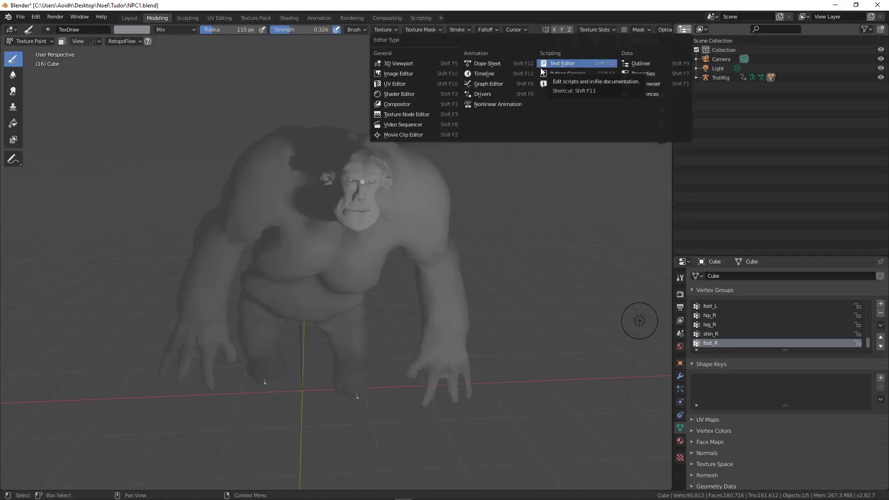
left_click(433, 95)
Connect the image texture's Color output to the Base Color input of the troll material's Principled BSDF.
scroll(737, 126, "up", 15)
middle_click_drag(748, 121, 711, 148)
left_click_drag(709, 100, 763, 132)
middle_click_drag(432, 193, 368, 185)
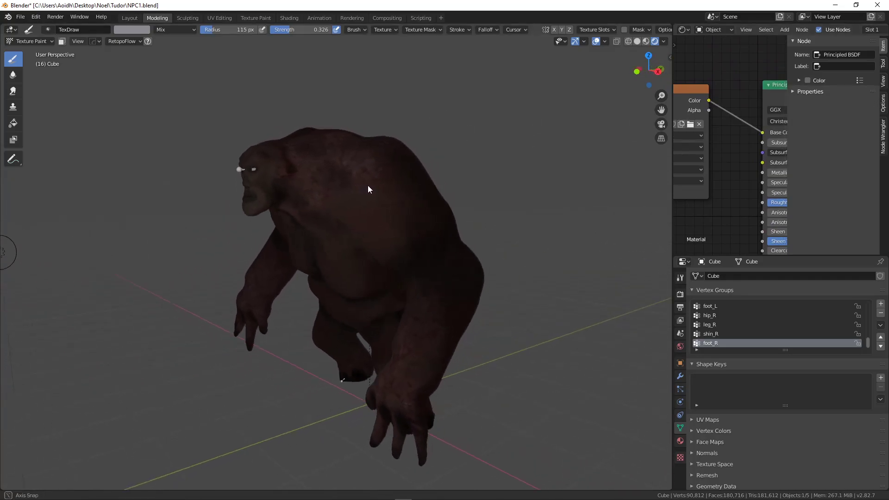
Examine the textured troll's skin in rendered shading from the side, up close and from the front.
scroll(374, 186, "up", 5)
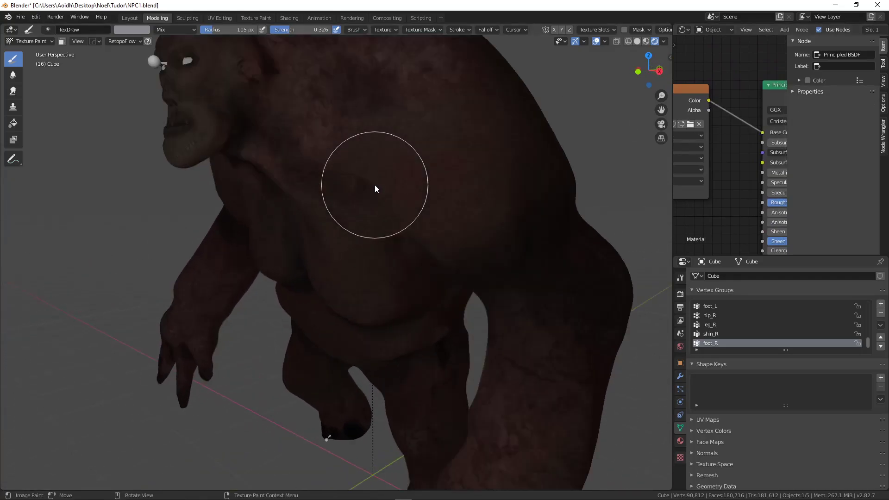
scroll(375, 185, "down", 1)
mouse_move(374, 191)
middle_mouse_down()
mouse_move(344, 193)
mouse_move(374, 188)
mouse_move(400, 207)
middle_mouse_up()
scroll(344, 193, "down", 1)
scroll(379, 190, "down", 2)
scroll(399, 207, "up", 1)
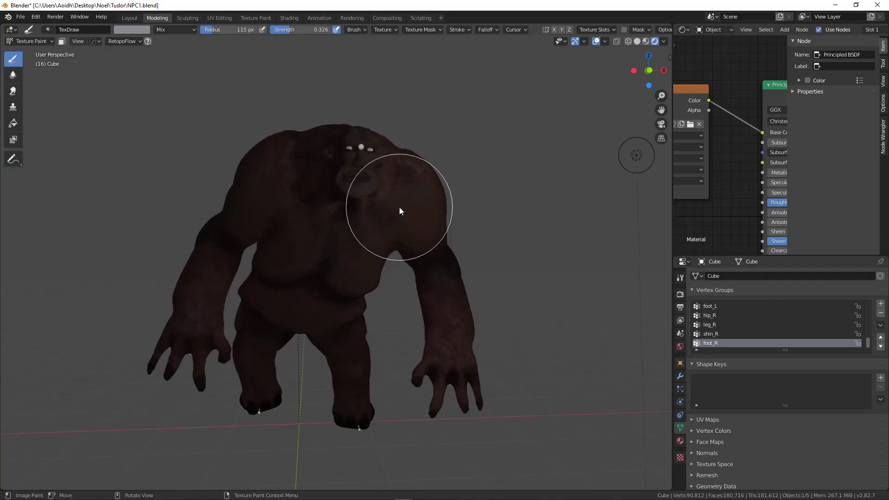
key("KP_1")
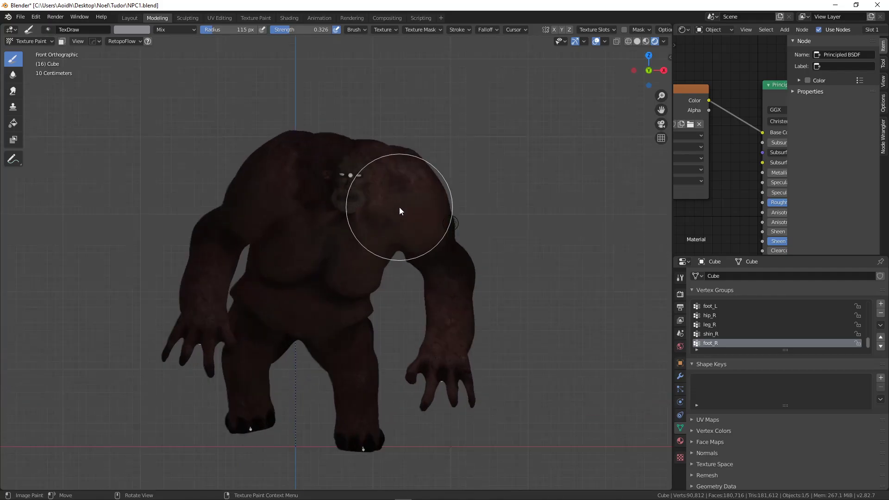
scroll(321, 115, "up", 1)
Return the troll to Object Mode, then change the Shader Editor back to a shorter Outliner area.
left_click(36, 41)
left_click(36, 51)
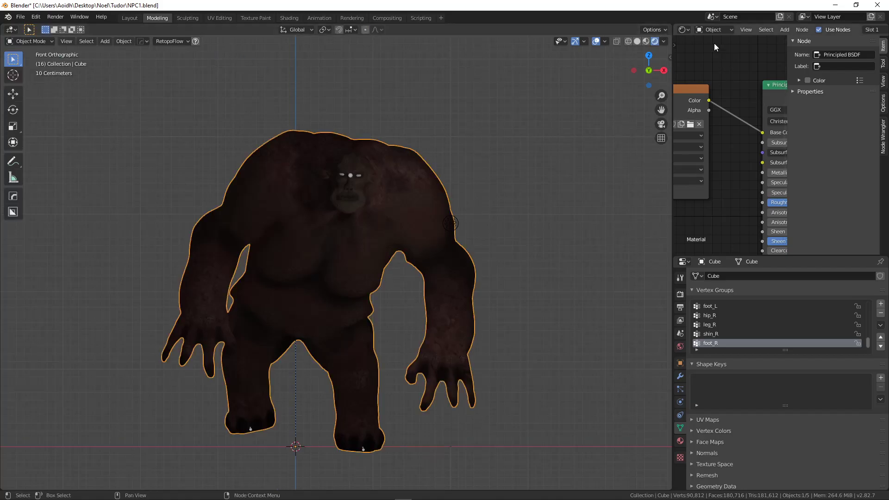
left_click(683, 30)
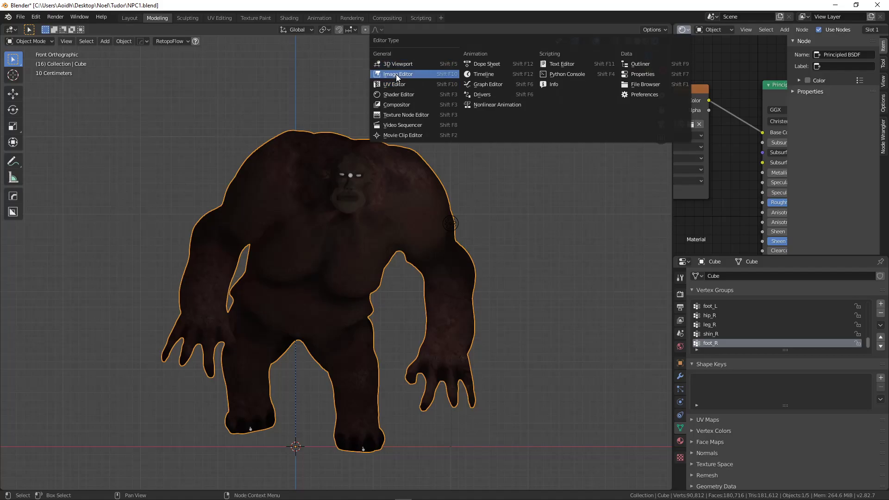
left_click(641, 67)
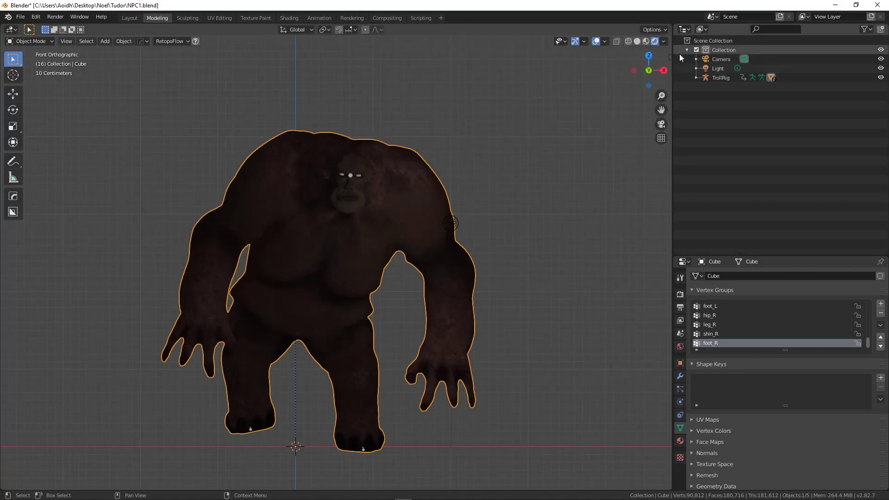
left_click_drag(725, 255, 699, 133)
Split a narrow strip off above the 3D viewport and make it a Timeline.
left_click_drag(671, 26, 671, 44)
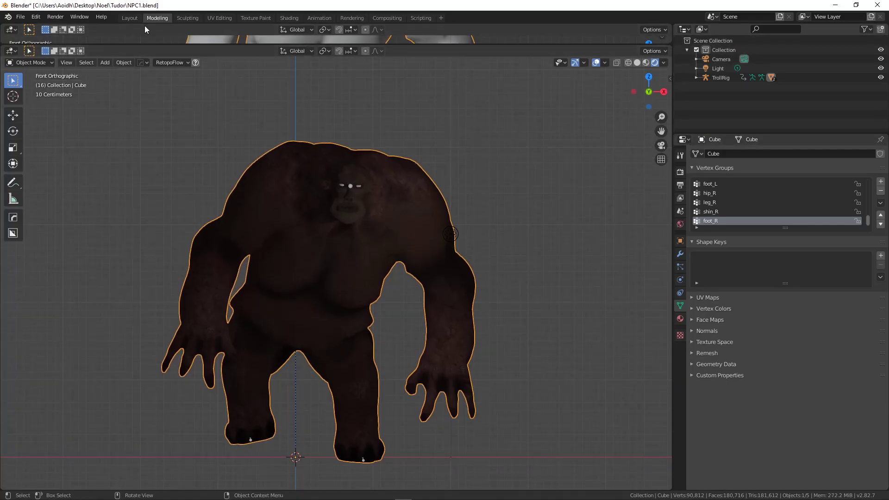
left_click(12, 29)
left_click(118, 74)
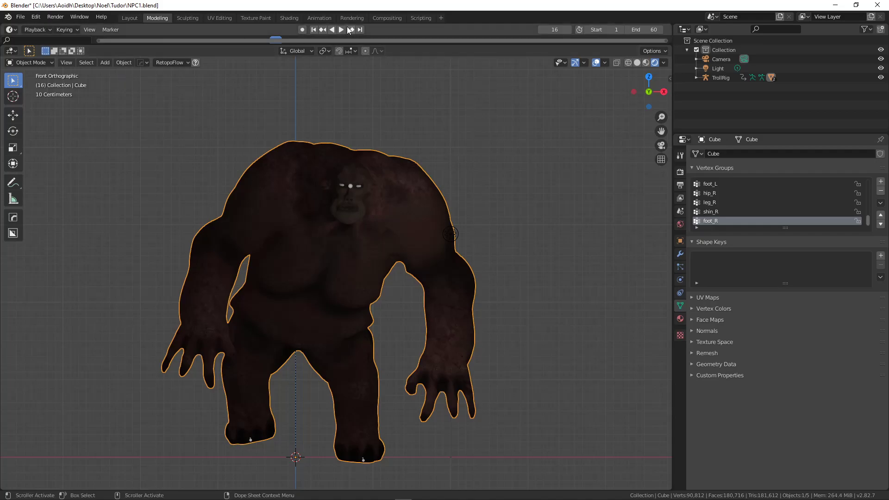
Play the troll's animation and examine its movement and textured skin from several angles.
left_click(342, 29)
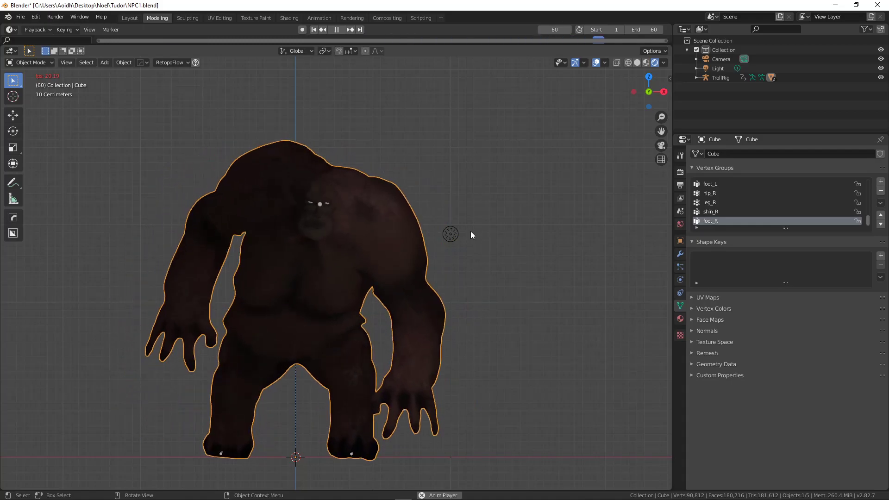
middle_click_drag(475, 247, 444, 269)
middle_click_drag(336, 272, 292, 284)
scroll(475, 268, "down", 2)
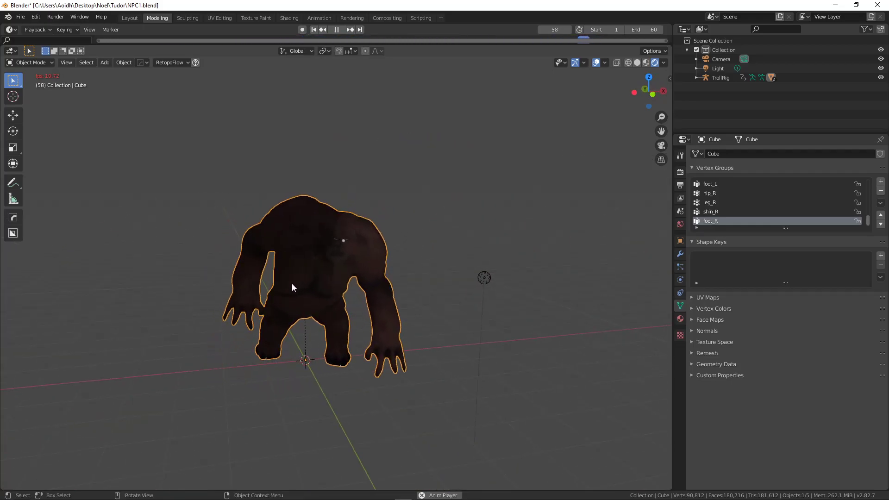
mouse_move(395, 284)
middle_mouse_down()
mouse_move(349, 306)
mouse_move(279, 295)
mouse_move(321, 299)
middle_mouse_up()
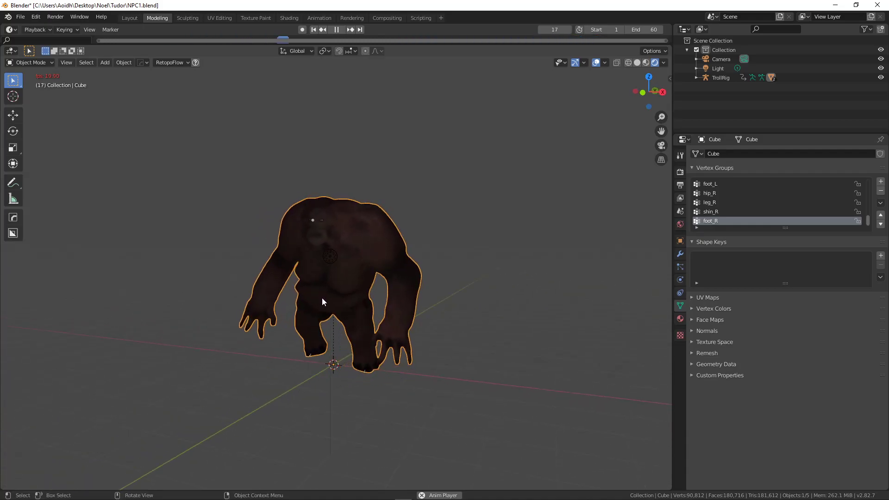
middle_click_drag(276, 277, 368, 271)
middle_click_drag(429, 276, 324, 290)
Move the point light up about 1.3 m to above the troll and raise its power to 126.9 W.
left_click(336, 290)
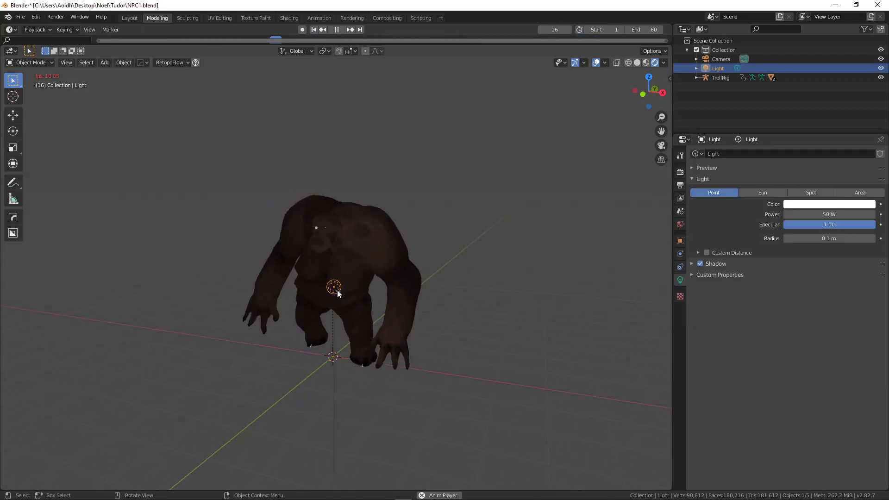
key("g")
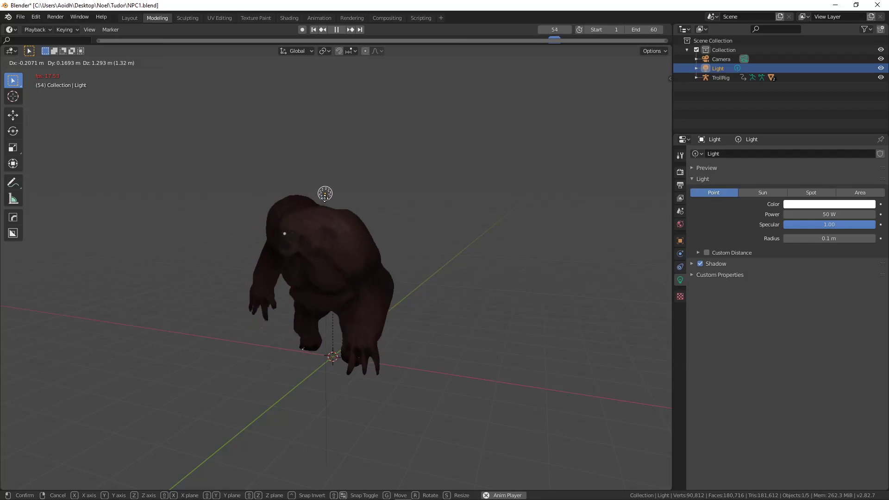
left_click(324, 193)
left_click_drag(819, 214, 842, 214)
Stop the animation playback and examine the brighter-lit troll from the front and side.
middle_click_drag(366, 277, 311, 282)
scroll(407, 277, "up", 3)
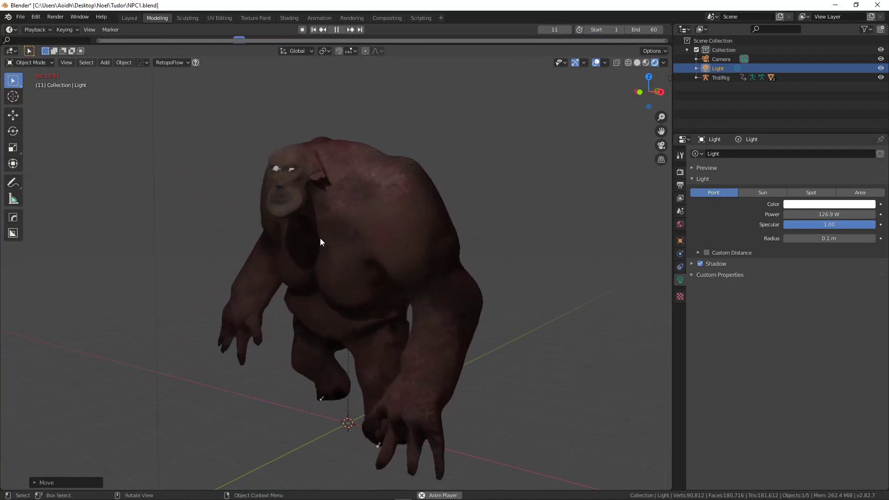
left_click(337, 29)
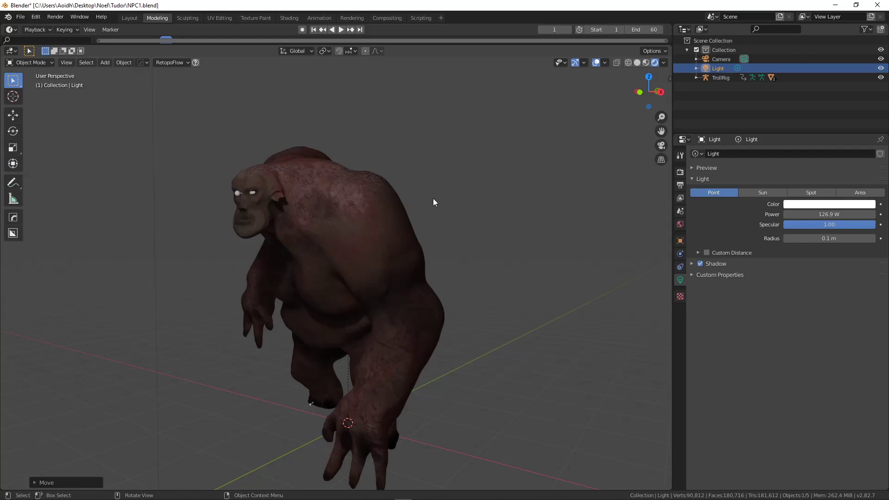
middle_click_drag(312, 218, 366, 218)
scroll(365, 218, "down", 2)
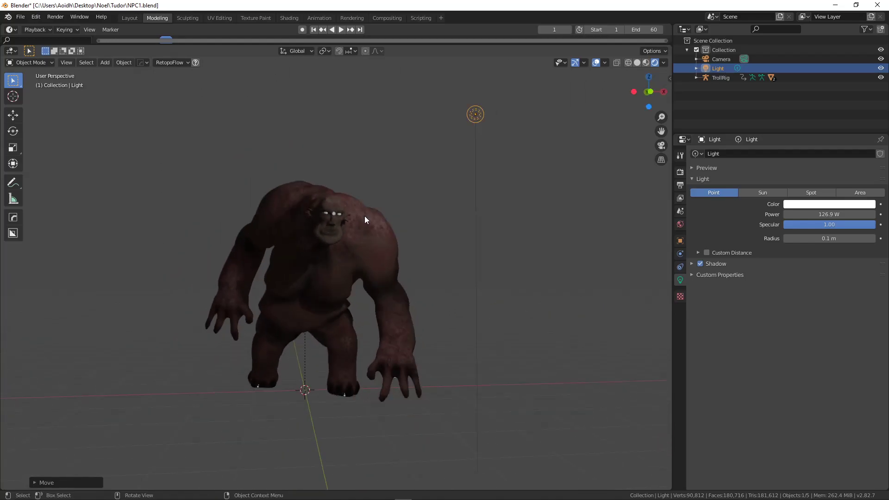
key("KP_1")
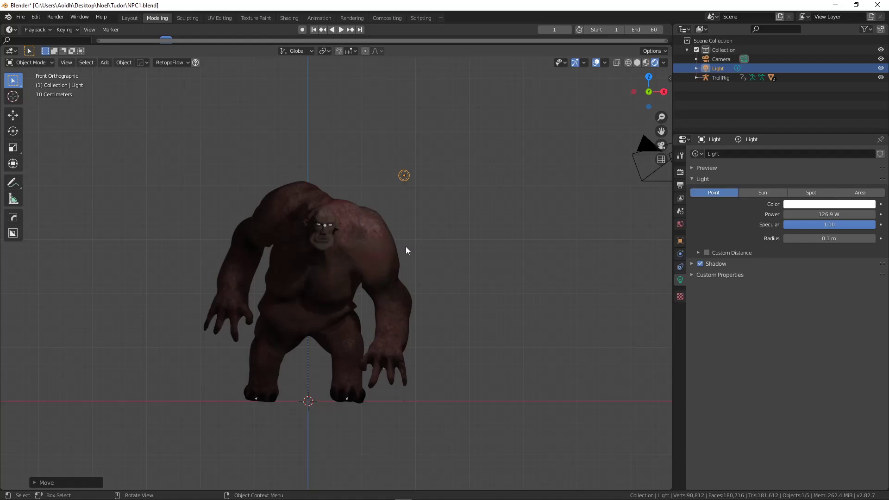
middle_click_drag(407, 258, 453, 357)
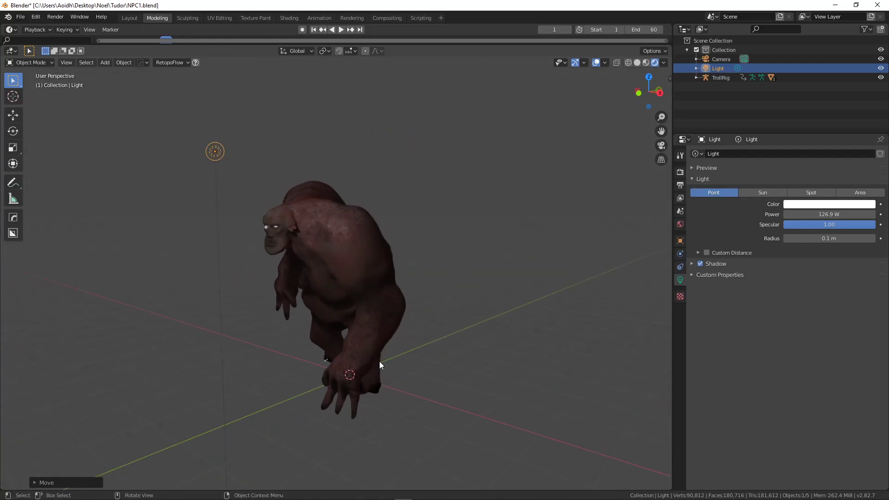